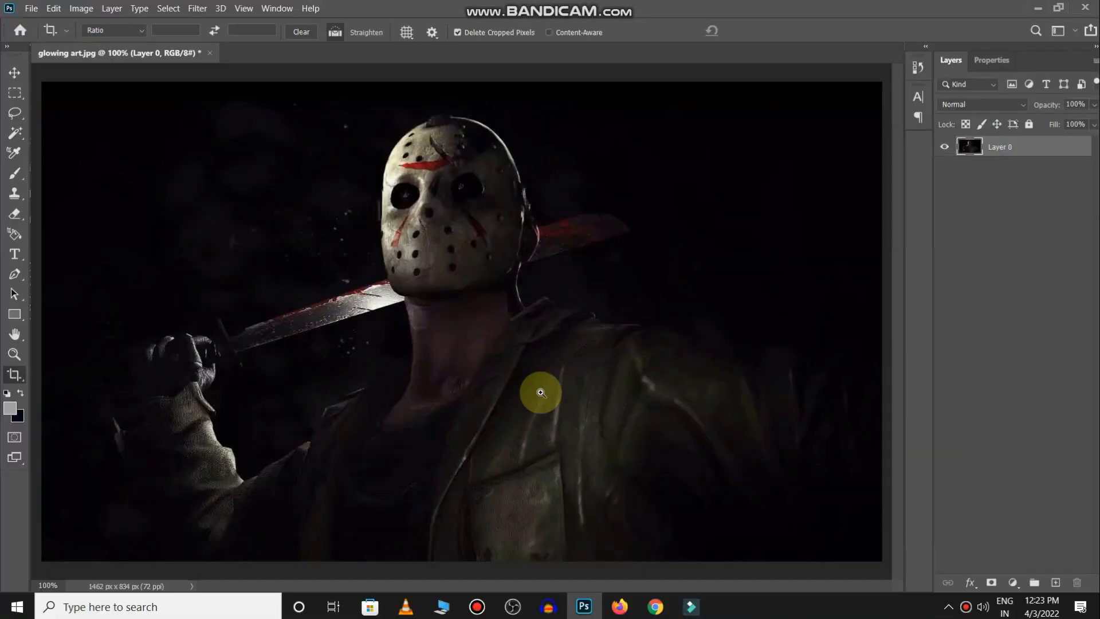
# - Trace a Pen path around the raised forearm, the fist and the machete's hand guard on Layer 0
pyautogui.moveTo(535, 388); pyautogui.dragTo(512, 388)
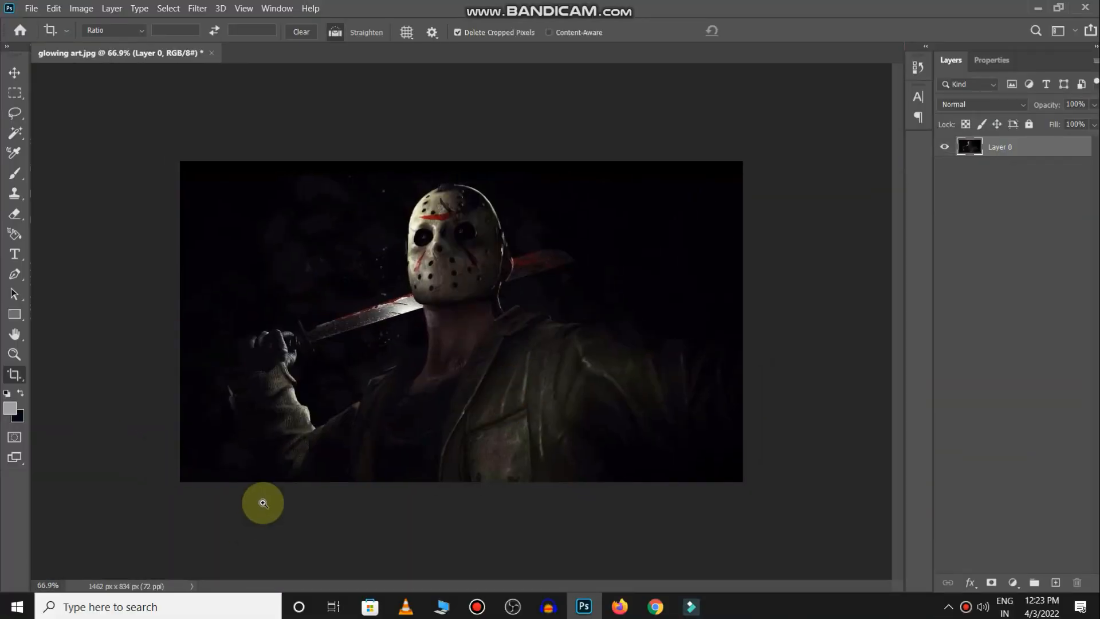
pyautogui.moveTo(263, 503); pyautogui.dragTo(299, 454)
pyautogui.press('p')
pyautogui.click(167, 566)
pyautogui.moveTo(117, 458); pyautogui.dragTo(106, 436)
pyautogui.click(104, 411)
pyautogui.click(129, 409)
pyautogui.moveTo(118, 394); pyautogui.dragTo(179, 394)
pyautogui.moveTo(145, 303); pyautogui.dragTo(269, 287)
pyautogui.moveTo(302, 276); pyautogui.dragTo(315, 279)
pyautogui.click(372, 335)
pyautogui.click(312, 323)
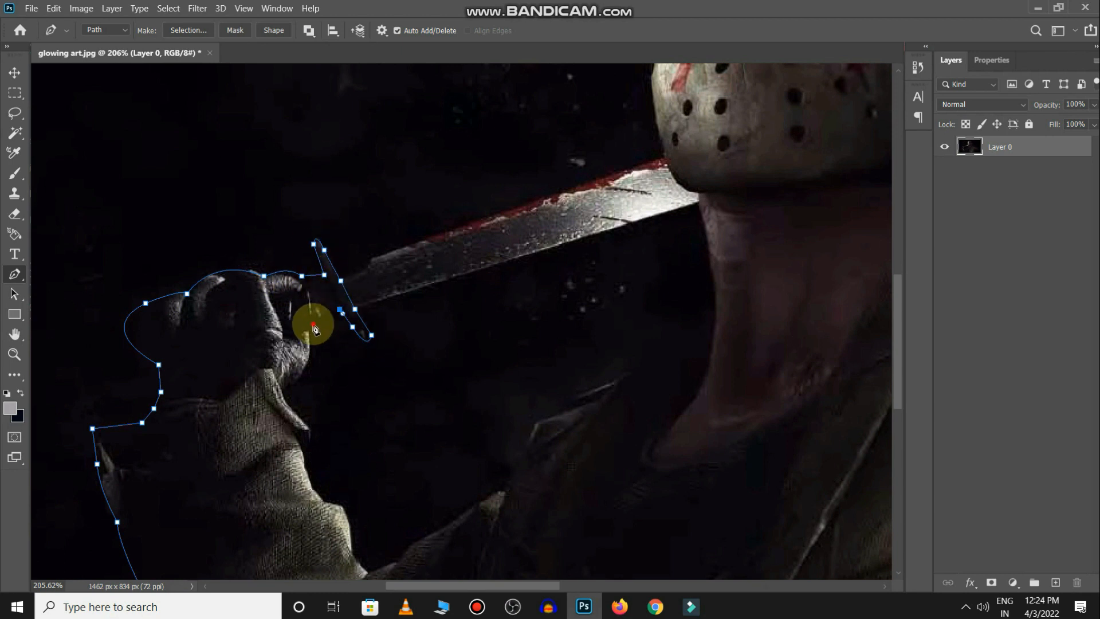
# - Continue the path down the inner edge of the raised sleeve and up to the near shoulder
pyautogui.scroll(-3, 315, 319)
pyautogui.click(239, 255)
pyautogui.click(268, 292)
pyautogui.click(268, 336)
pyautogui.click(305, 368)
pyautogui.moveTo(310, 413); pyautogui.dragTo(336, 443)
pyautogui.scroll(5, 454, 319)
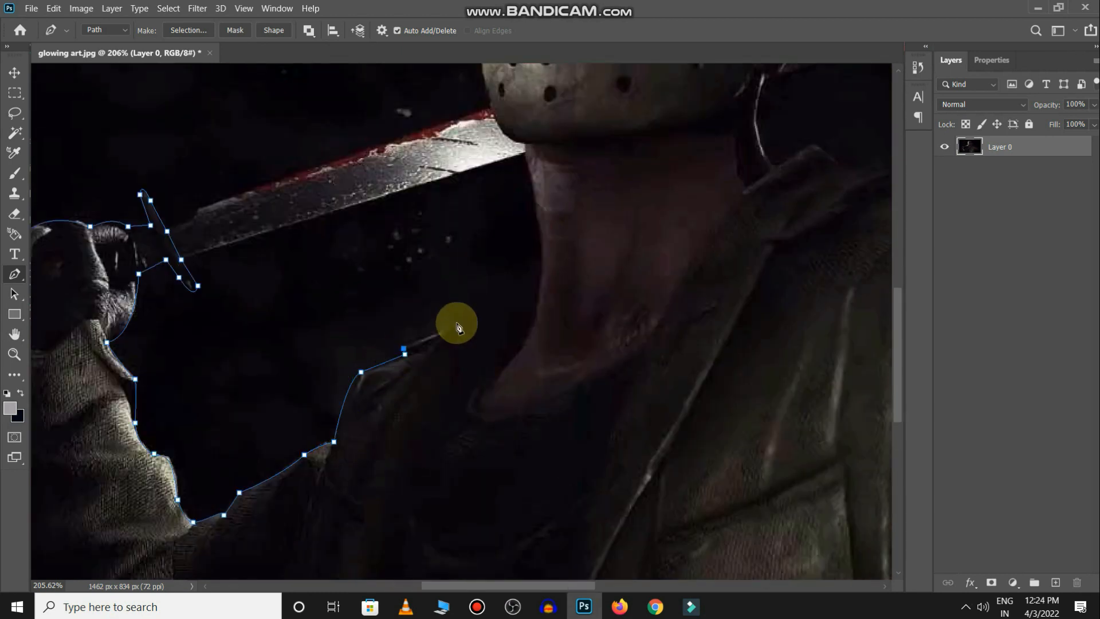
# - Extend the path along the neck and the lit side of the mask to the top of the head
pyautogui.click(338, 314)
pyautogui.scroll(5, 344, 307)
pyautogui.click(236, 434)
pyautogui.click(341, 265)
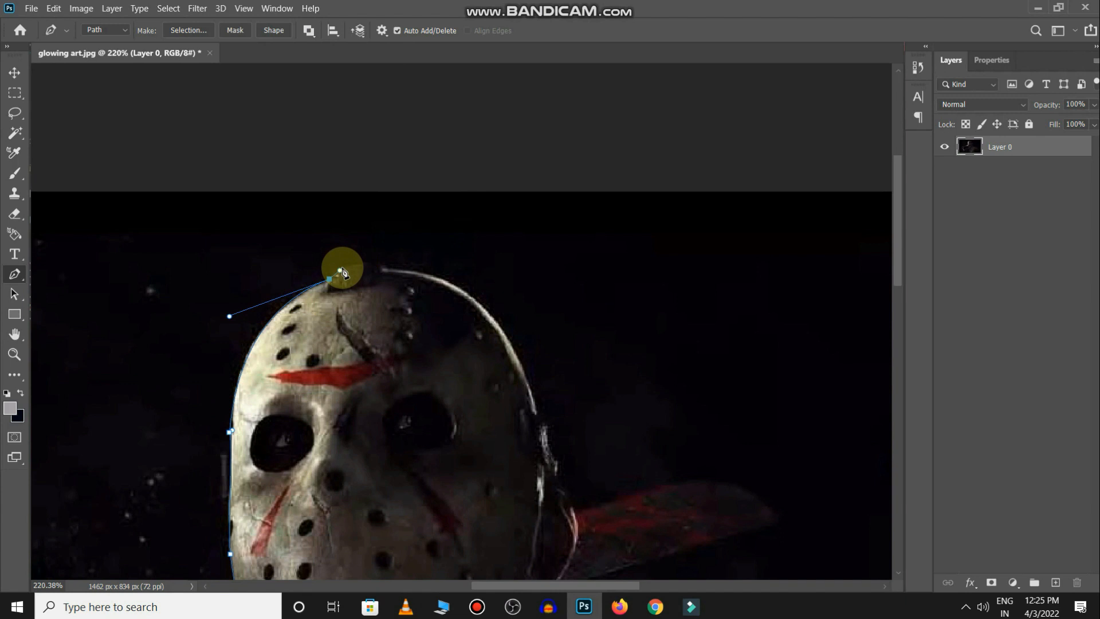
# - Continue the path over the crown, down the shaded side of the head and along the jacket collar
pyautogui.scroll(-3, 344, 269)
pyautogui.click(418, 380)
pyautogui.scroll(3, 401, 373)
pyautogui.click(319, 331)
pyautogui.scroll(-3, 321, 327)
pyautogui.click(340, 301)
pyautogui.scroll(-3, 340, 301)
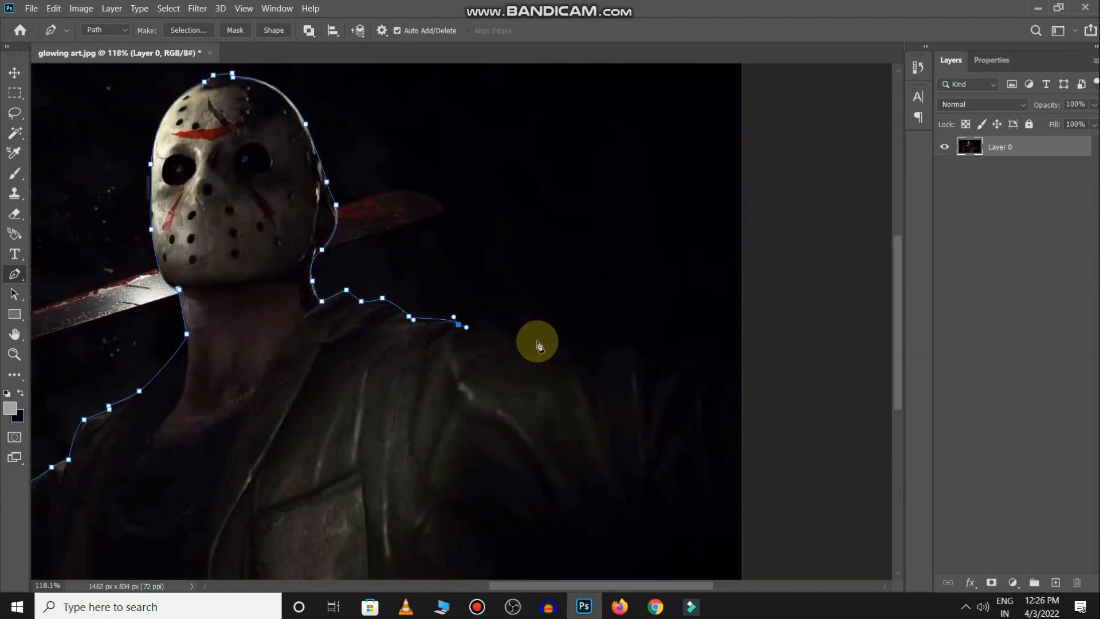
# - Carry the path over the shoulder and outstretched arm, back beneath the arm and down past the lower canvas edge
pyautogui.scroll(-5, 523, 351)
pyautogui.click(547, 127)
pyautogui.click(752, 202)
pyautogui.click(757, 349)
pyautogui.click(564, 334)
pyautogui.click(498, 331)
pyautogui.moveTo(529, 401); pyautogui.dragTo(524, 406)
pyautogui.scroll(2, 503, 430)
pyautogui.hscroll(-5, 487, 435)
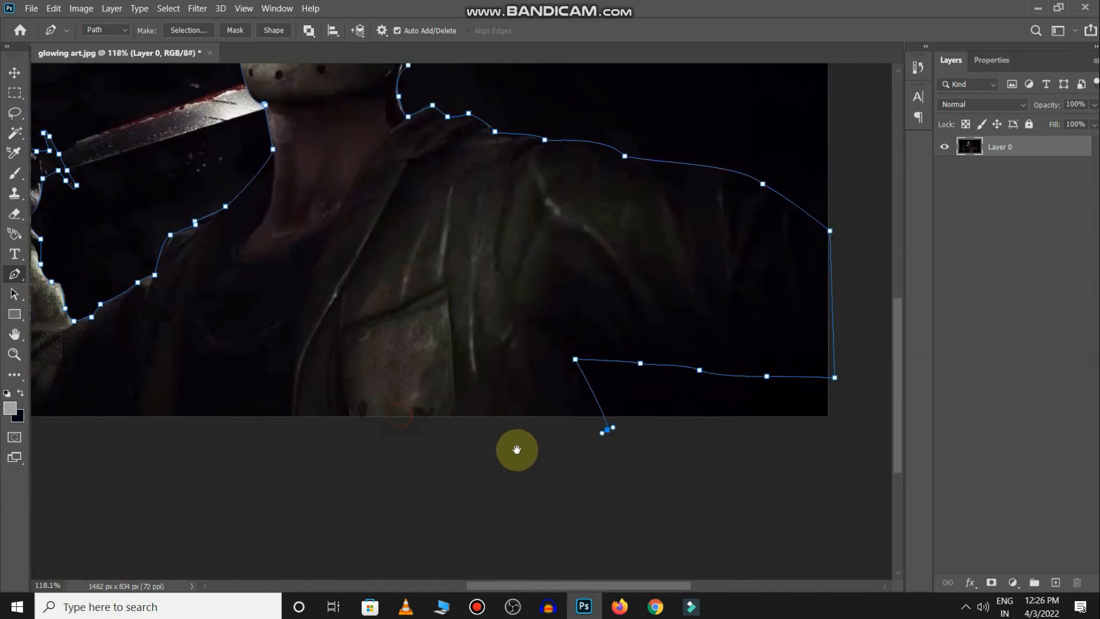
# - Close the figure path, convert it to a selection and copy the figure to a new layer
pyautogui.click(158, 454)
pyautogui.click(159, 440)
pyautogui.scroll(-5, 328, 356)
pyautogui.hotkey('ctrl', 'Return')
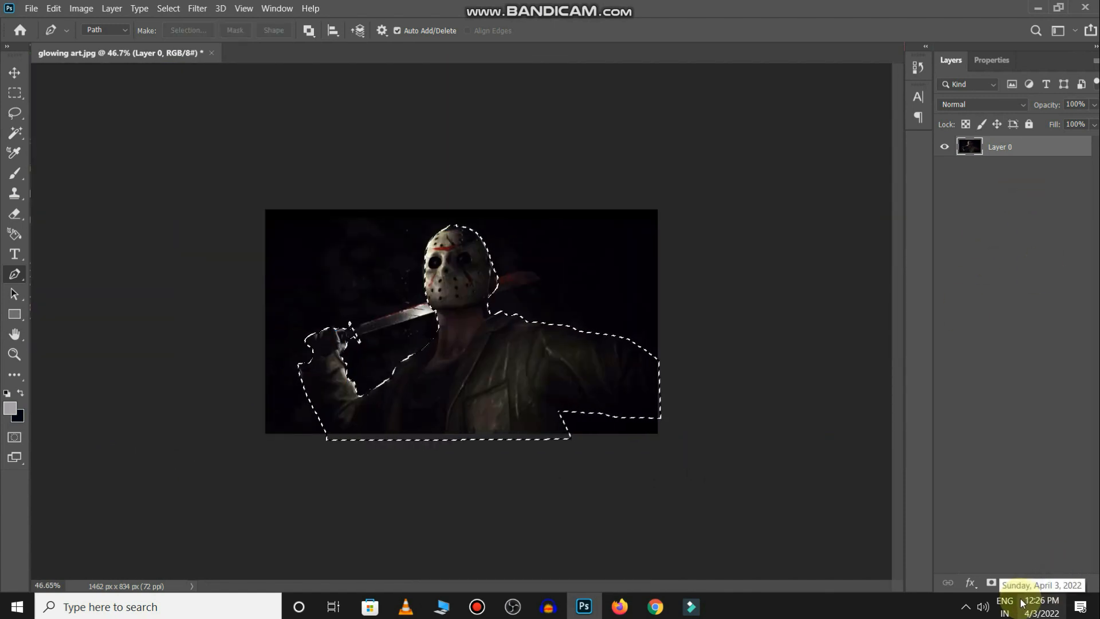
pyautogui.hotkey('ctrl', 'j')
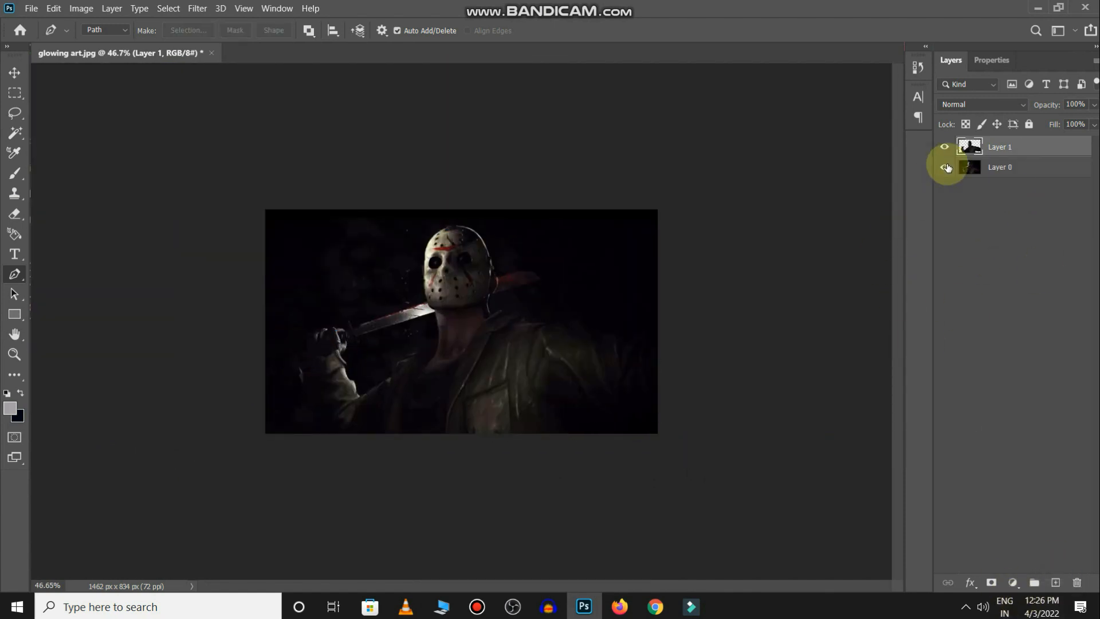
pyautogui.click(946, 167)
pyautogui.click(945, 167)
# - On Layer 0, trace a Pen path along the machete blade's upper edge, across the face and around the tip
pyautogui.click(974, 168)
pyautogui.scroll(5, 427, 359)
pyautogui.moveTo(444, 369); pyautogui.dragTo(373, 417)
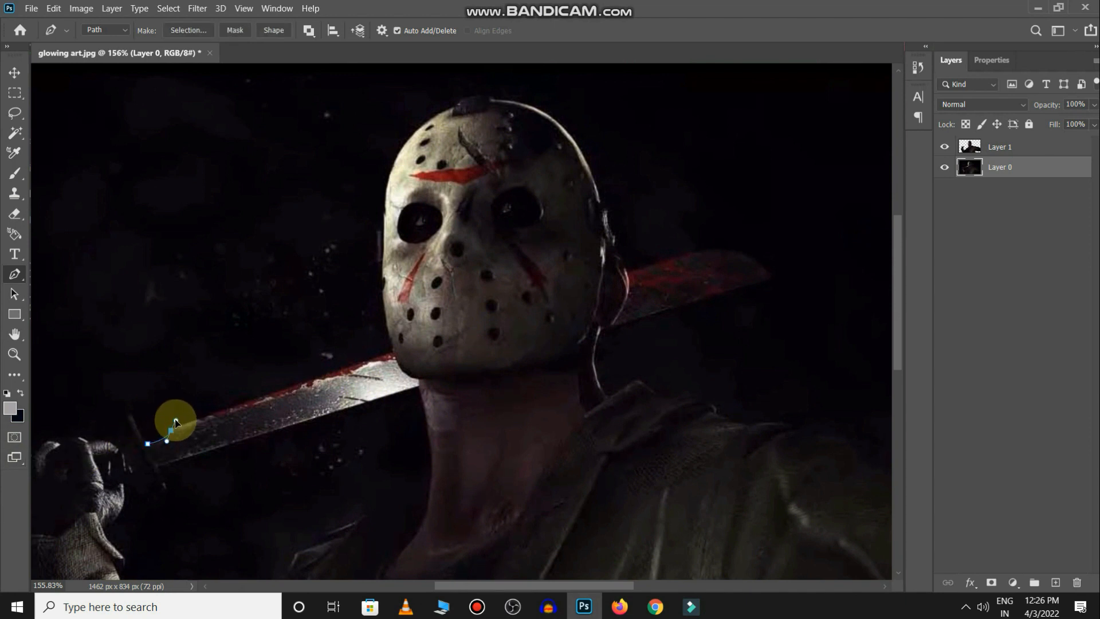
pyautogui.moveTo(176, 423); pyautogui.dragTo(194, 421)
pyautogui.click(395, 355)
pyautogui.hscroll(3, 458, 346)
pyautogui.scroll(1, 458, 346)
pyautogui.click(553, 301)
pyautogui.moveTo(641, 323); pyautogui.dragTo(663, 369)
pyautogui.hscroll(-1, 351, 387)
pyautogui.scroll(-1, 351, 388)
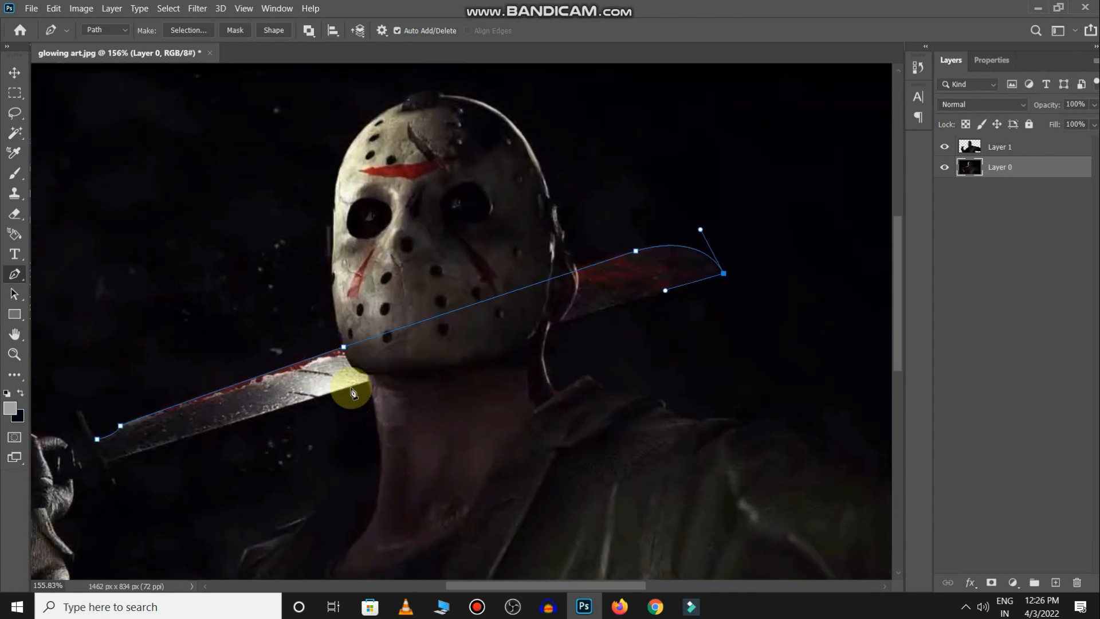
# - Close the path along the blade's lower edge and copy the selected blade to a new layer
pyautogui.click(351, 387)
pyautogui.hscroll(-4, 461, 418)
pyautogui.scroll(-1, 462, 417)
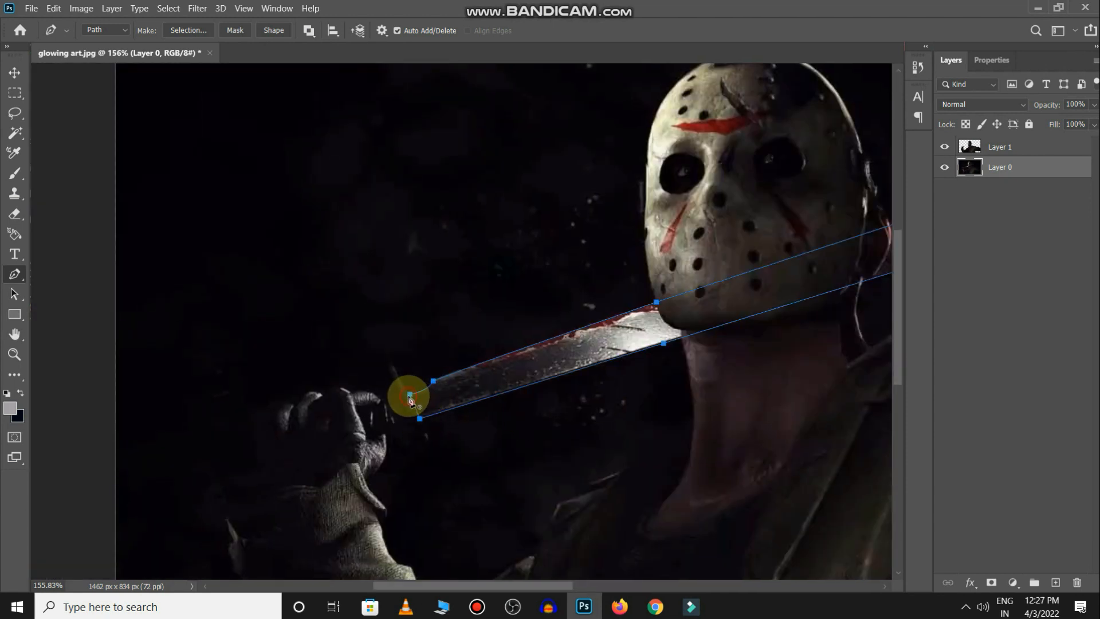
pyautogui.click(436, 400)
pyautogui.hotkey('ctrl', 'Return')
pyautogui.scroll(-4, 494, 371)
pyautogui.hscroll(3, 643, 363)
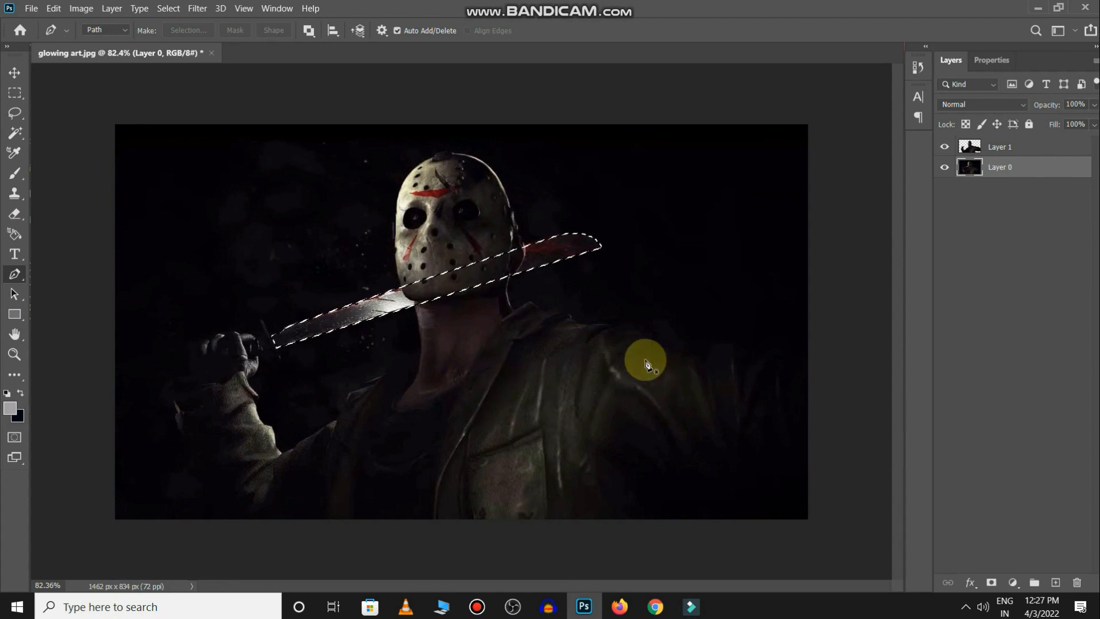
pyautogui.click(1030, 175)
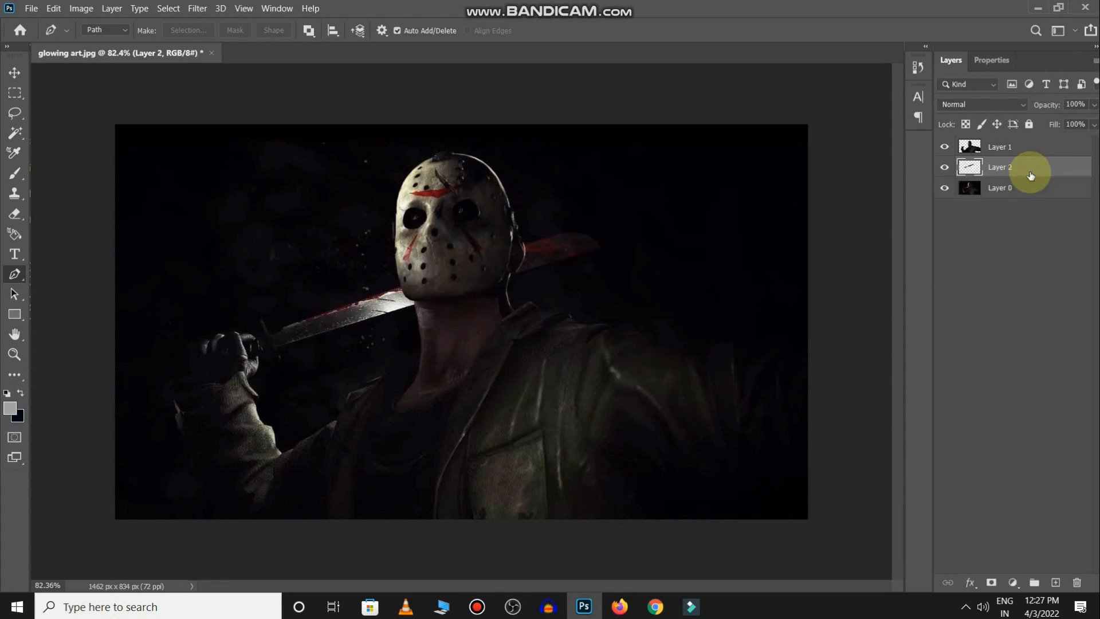
# - Check the figure and blade cutouts by toggling the visibility of Layer 0, Layer 2 and Layer 1
pyautogui.click(945, 189)
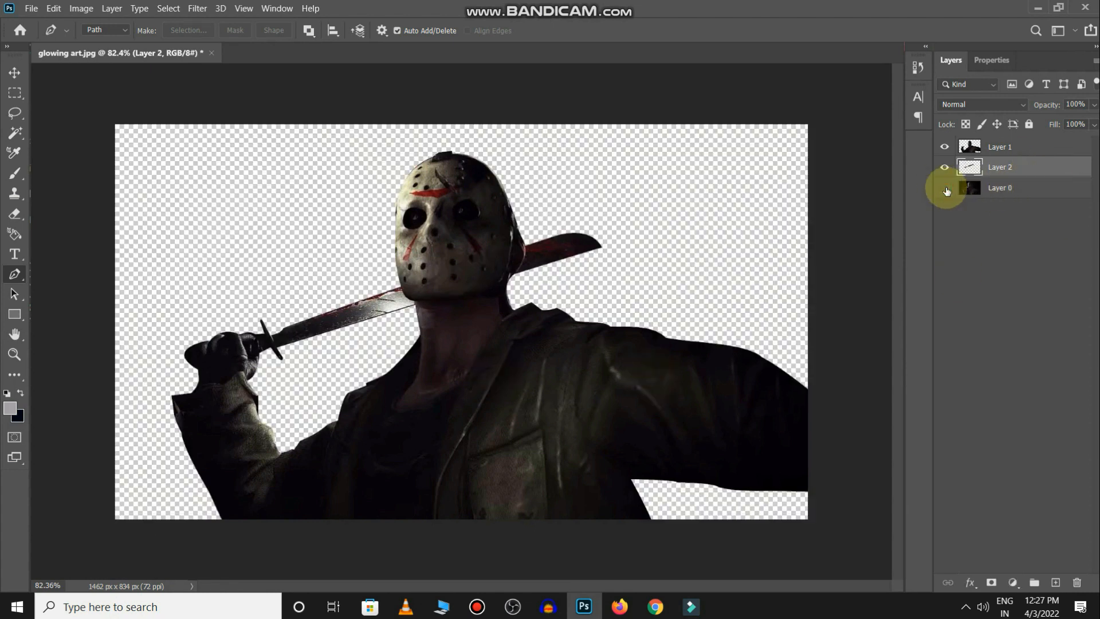
pyautogui.click(944, 167)
pyautogui.click(944, 167)
pyautogui.click(943, 147)
pyautogui.click(942, 148)
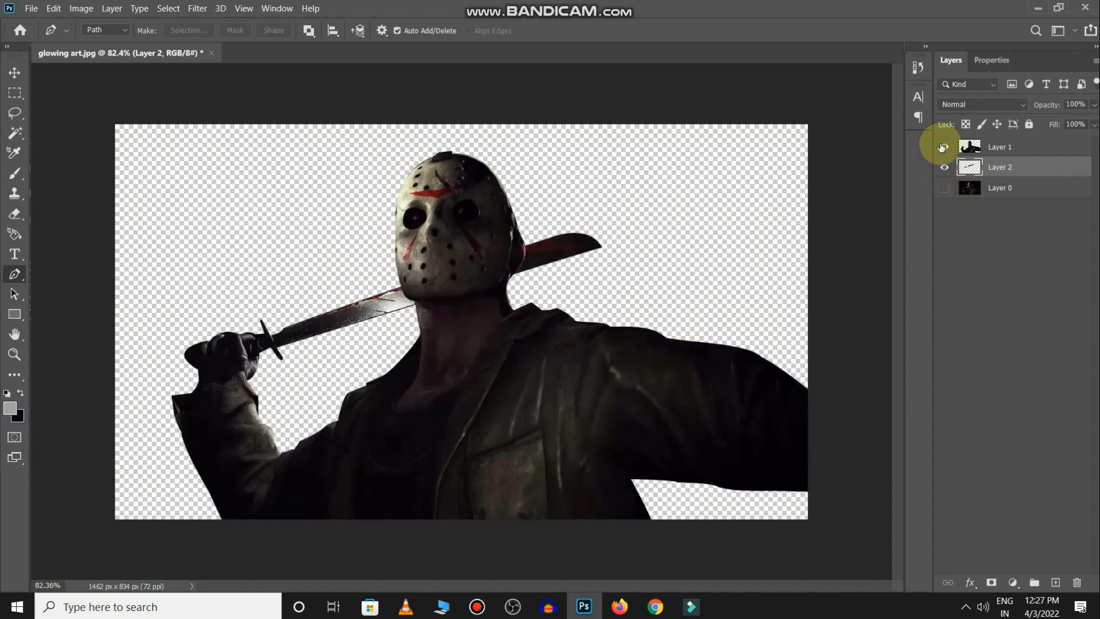
pyautogui.click(946, 187)
# - Save the document to the Desktop as a layered Photoshop file named "glowing art"
pyautogui.hotkey('ctrl', 's')
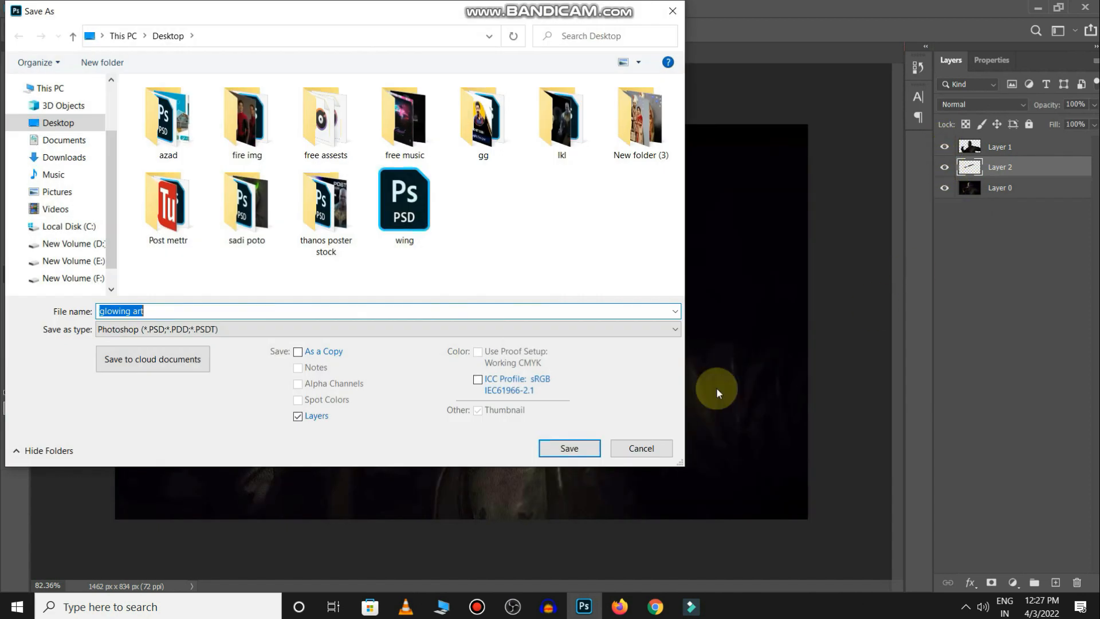
pyautogui.click(569, 450)
pyautogui.press('Return')
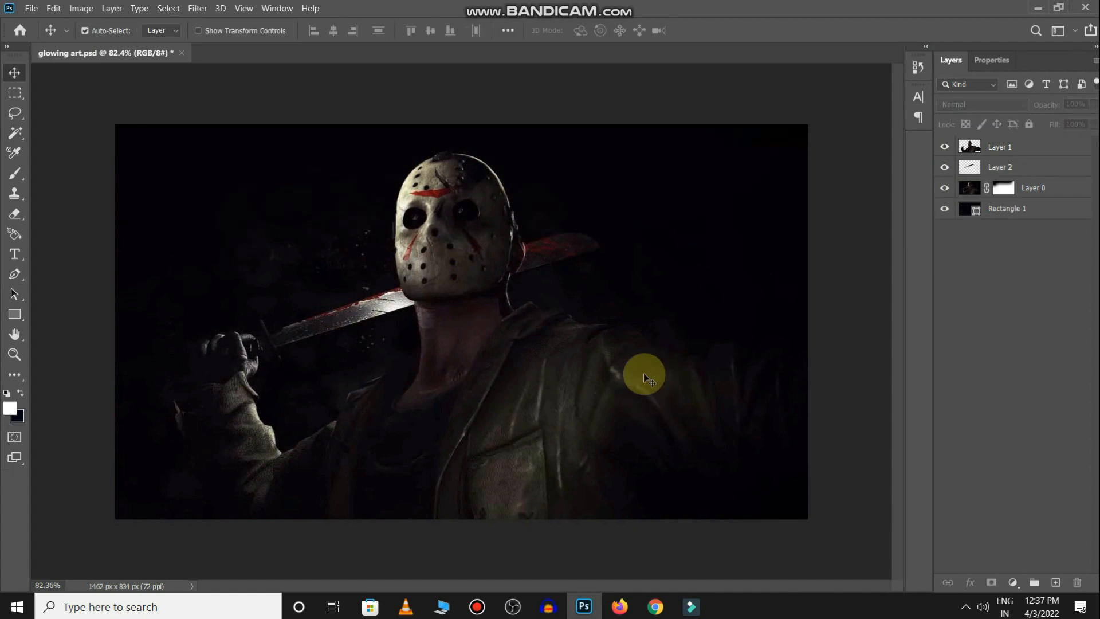
# - Apply a light blue Color Overlay at 100% opacity to the blade on Layer 2
pyautogui.scroll(-2, 635, 366)
pyautogui.scroll(1, 619, 355)
pyautogui.click(994, 284)
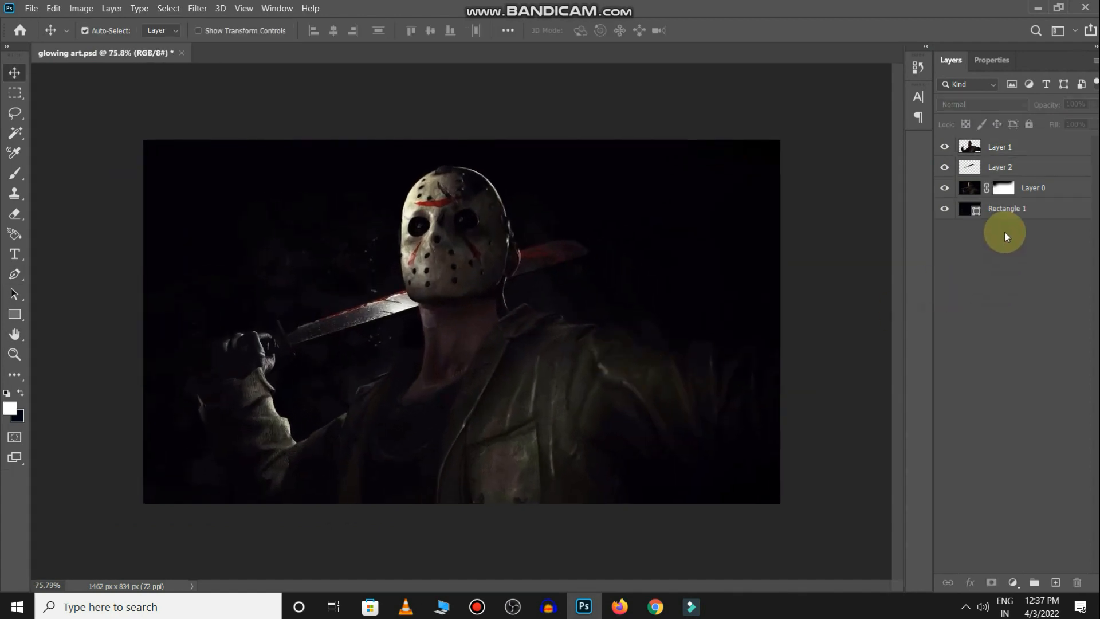
pyautogui.click(1020, 170)
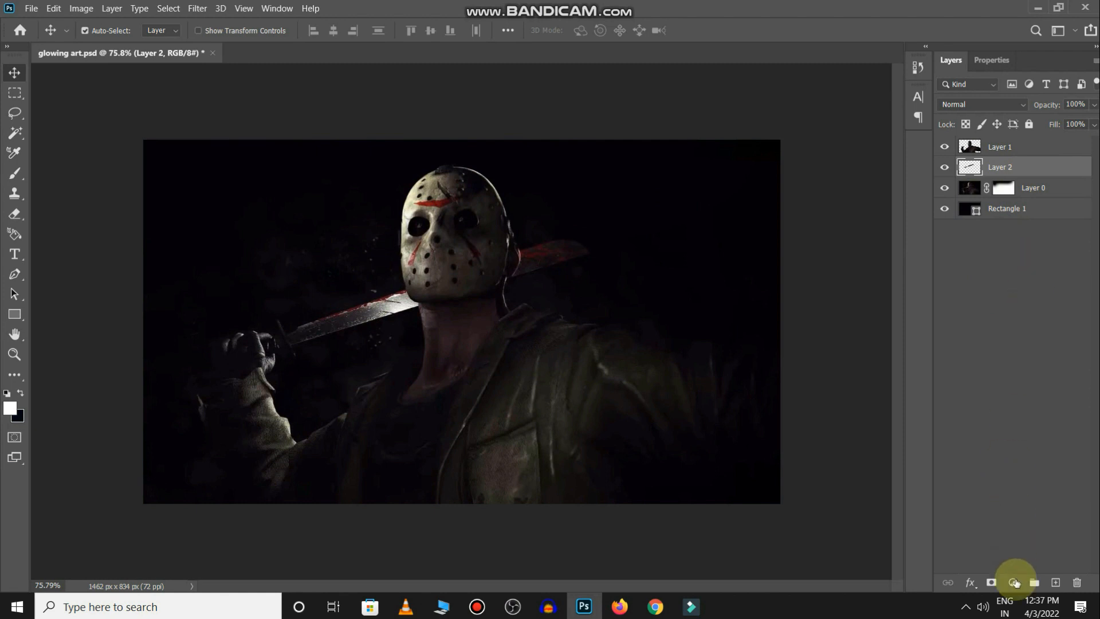
pyautogui.click(1013, 582)
pyautogui.click(1035, 317)
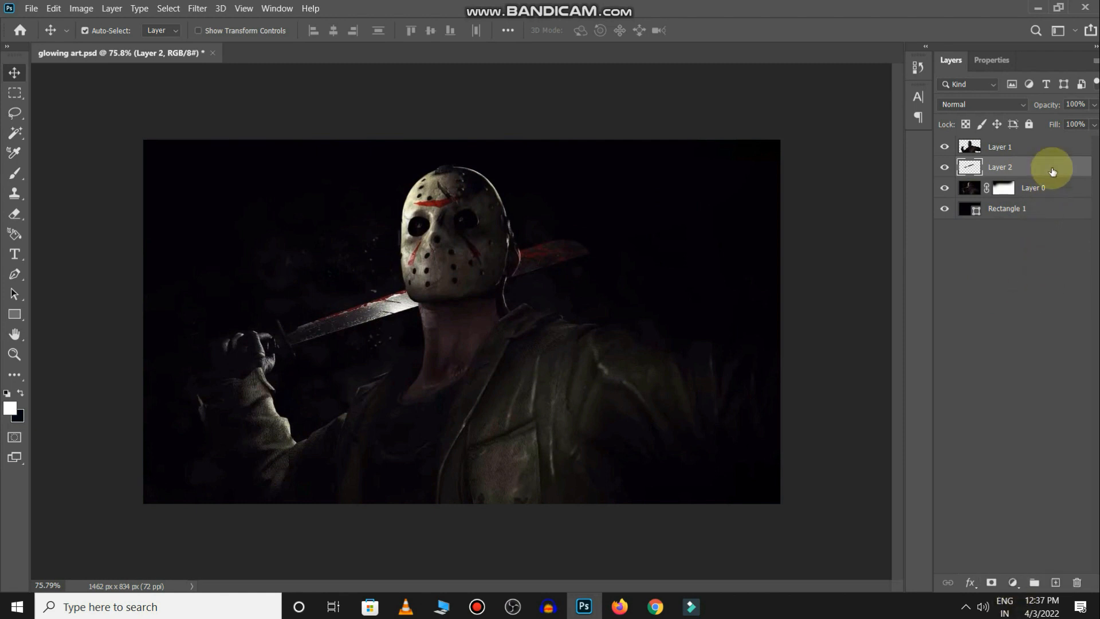
pyautogui.doubleClick(1052, 167)
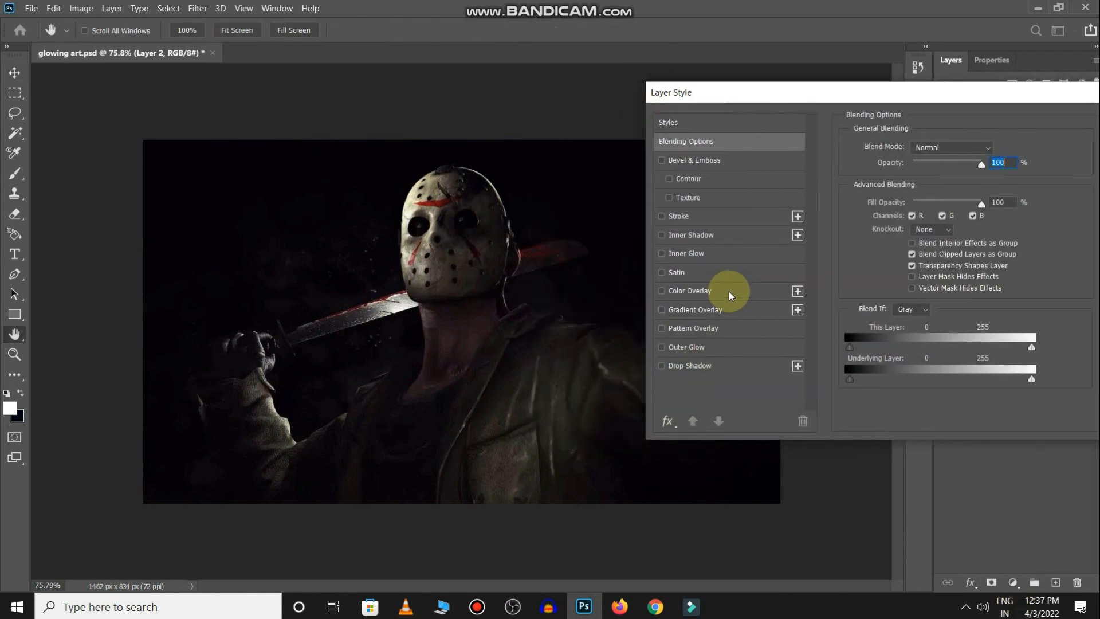
pyautogui.click(730, 293)
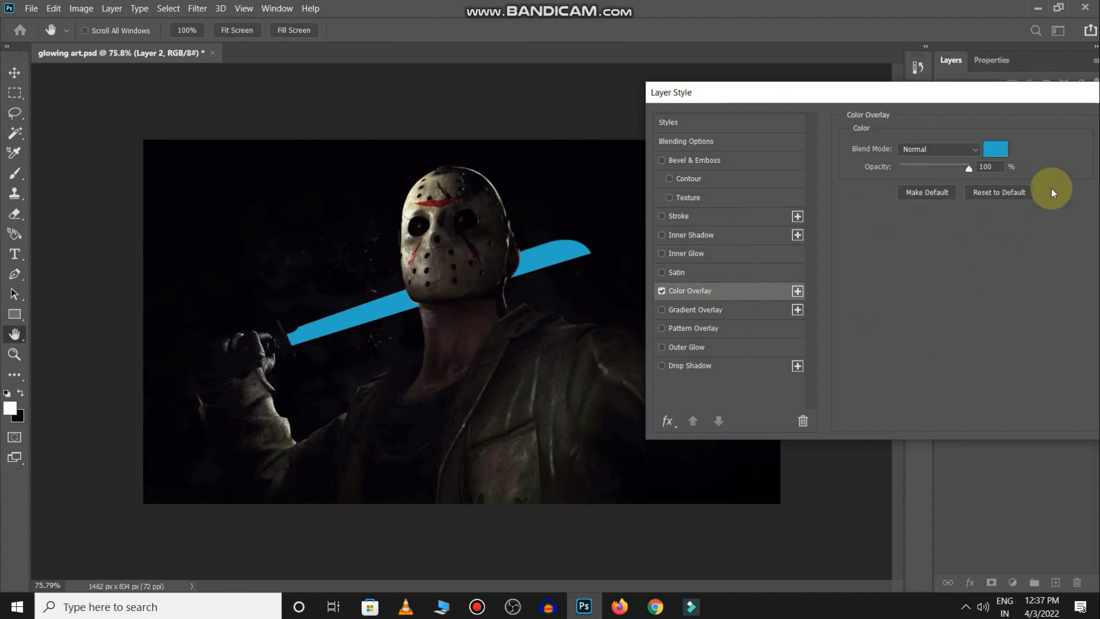
# - Add a blue Outer Glow with a size of 180 px to the blade layer
pyautogui.click(701, 345)
pyautogui.doubleClick(993, 269)
pyautogui.write('180')
pyautogui.click(1000, 287)
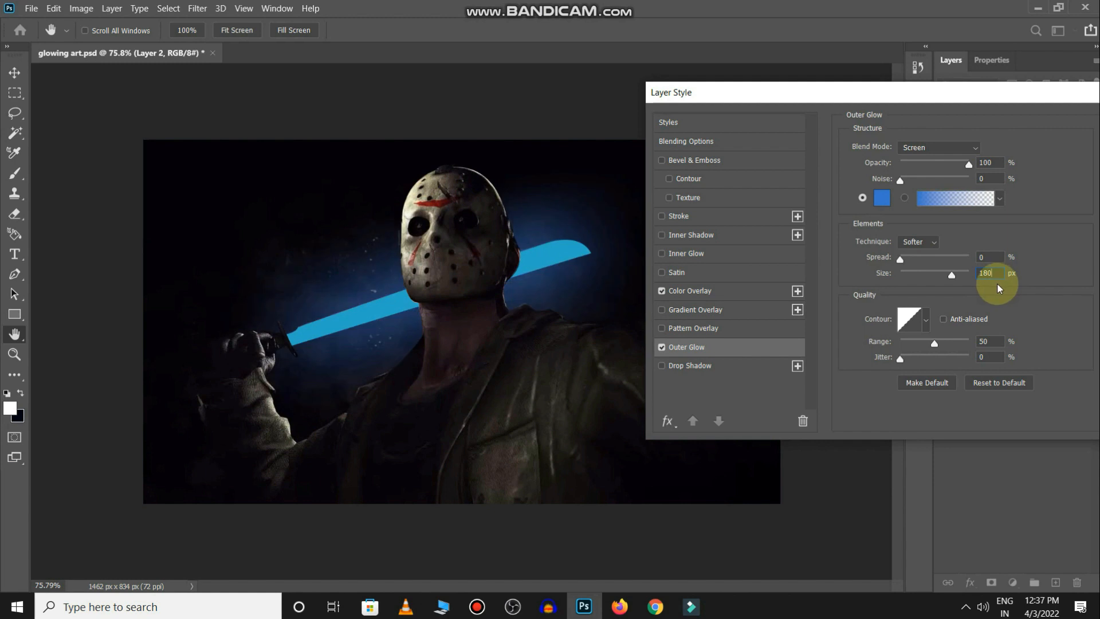
pyautogui.press('Return')
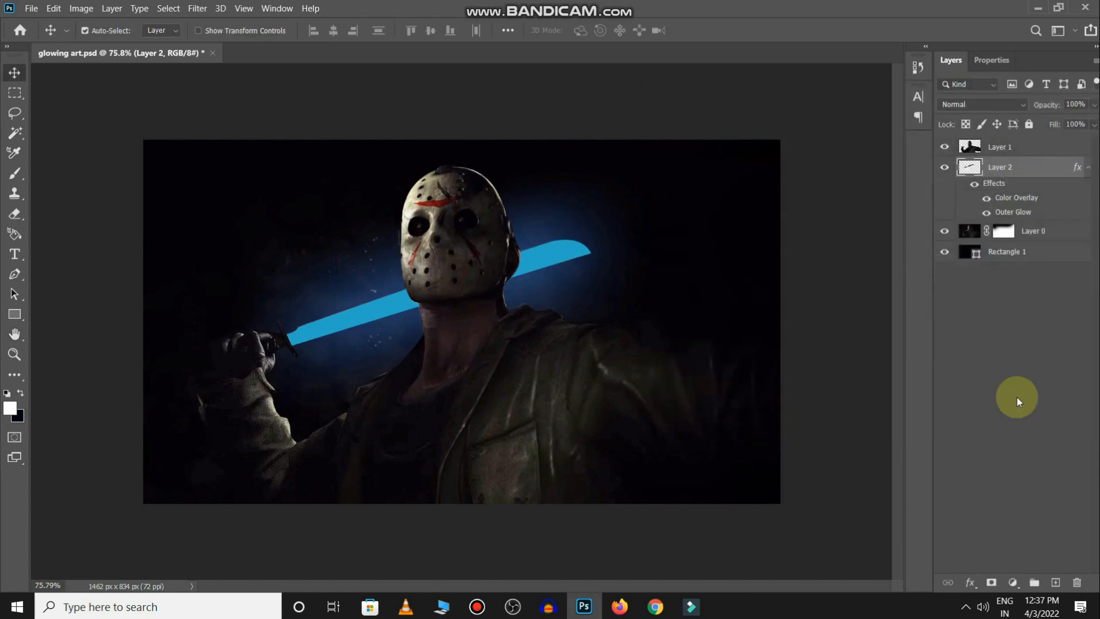
# - Add a bright blue Solid Color fill layer at the top of the layer stack
pyautogui.click(998, 350)
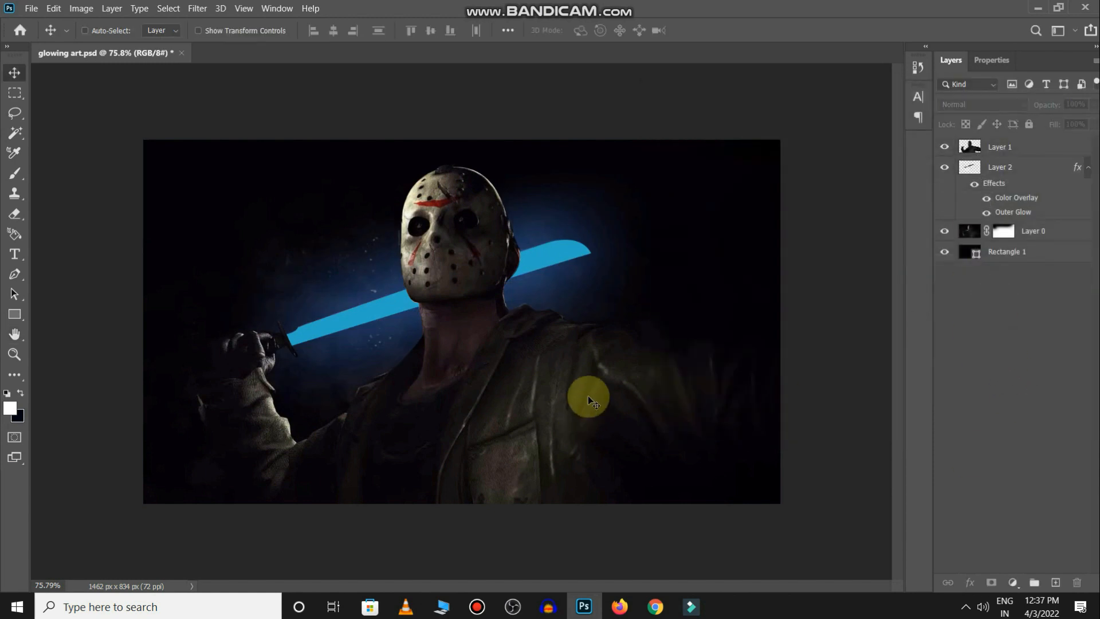
pyautogui.scroll(2, 587, 395)
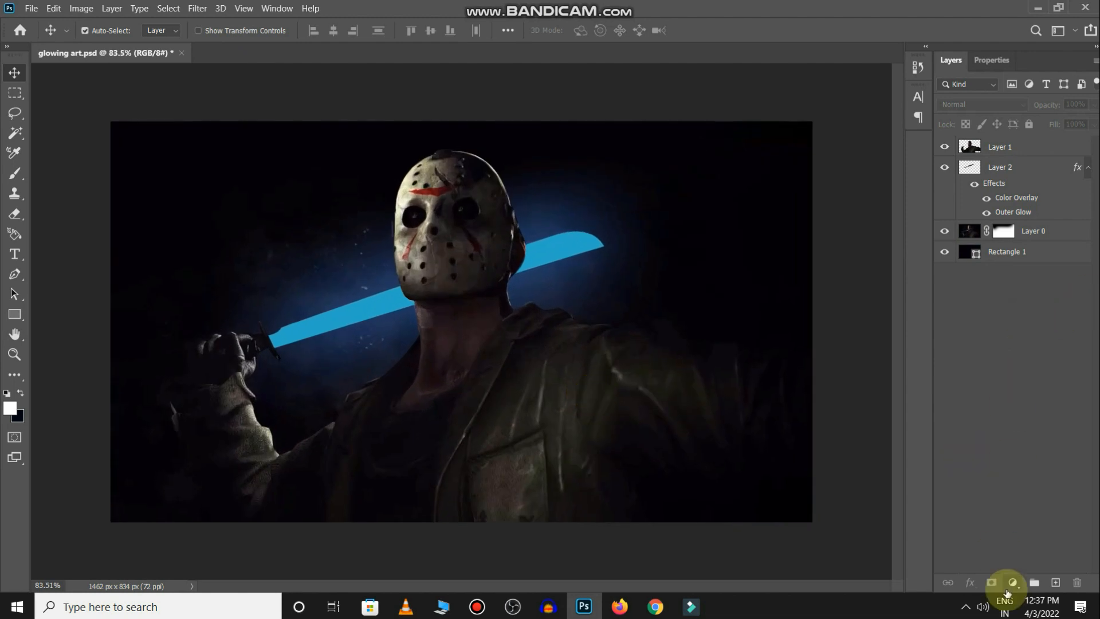
pyautogui.click(1012, 583)
pyautogui.click(1017, 333)
pyautogui.click(920, 233)
pyautogui.click(890, 171)
pyautogui.click(1012, 158)
# - Set the blue fill layer's blend mode to Linear Dodge (Add) and place it directly below Layer 1
pyautogui.click(980, 104)
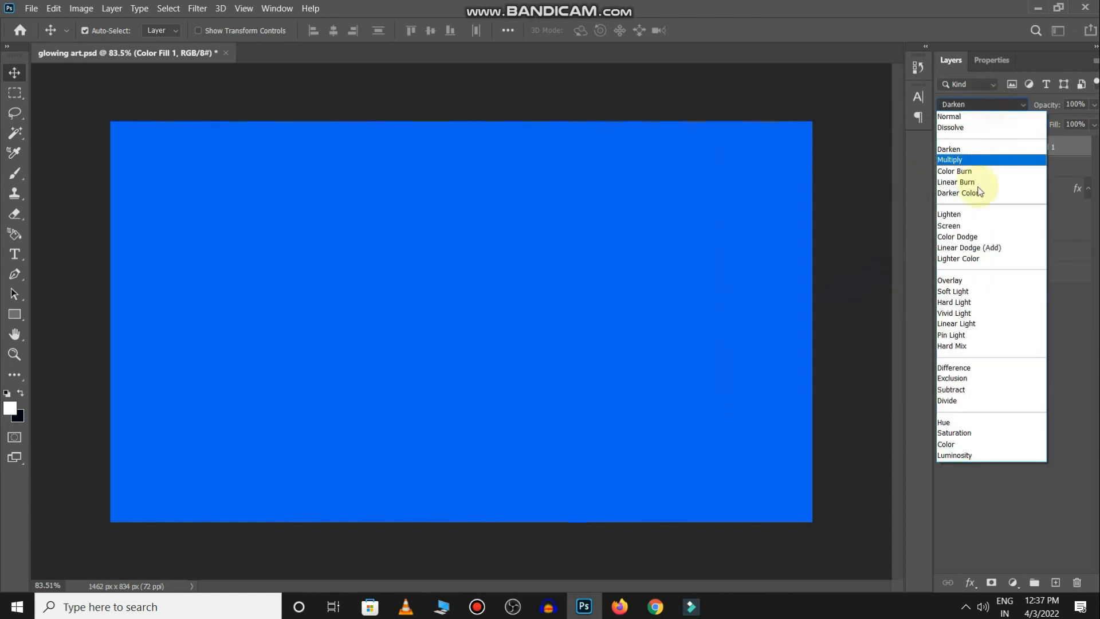
pyautogui.click(969, 245)
pyautogui.moveTo(1008, 147); pyautogui.dragTo(1025, 182)
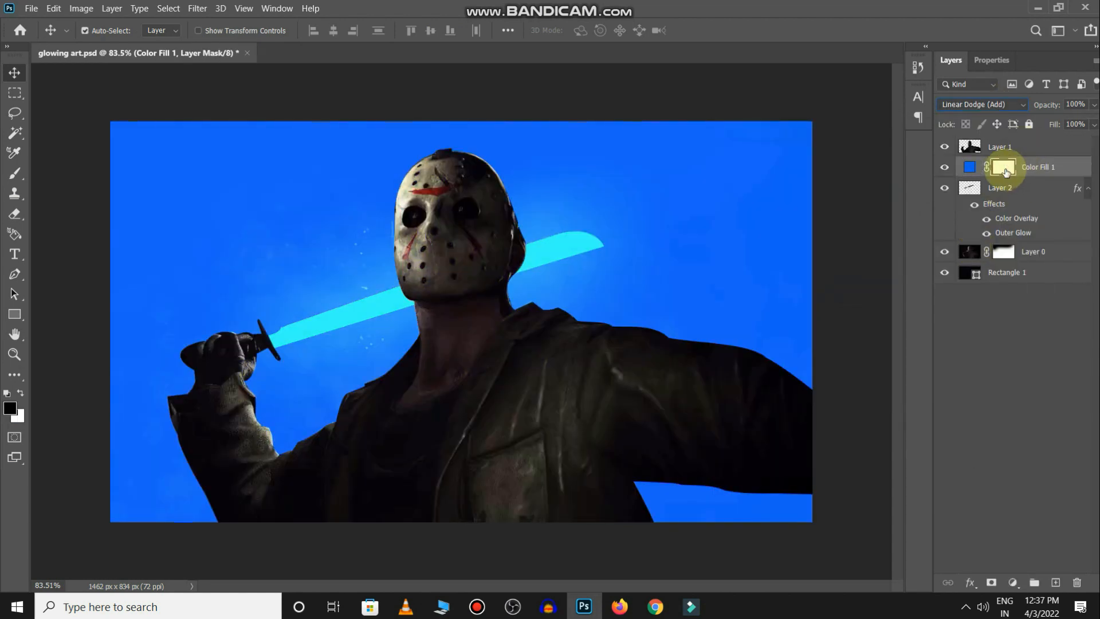
# - Invert the fill layer's mask and paint it in white with a soft 305 px brush around the blade
pyautogui.hotkey('ctrl', 'i')
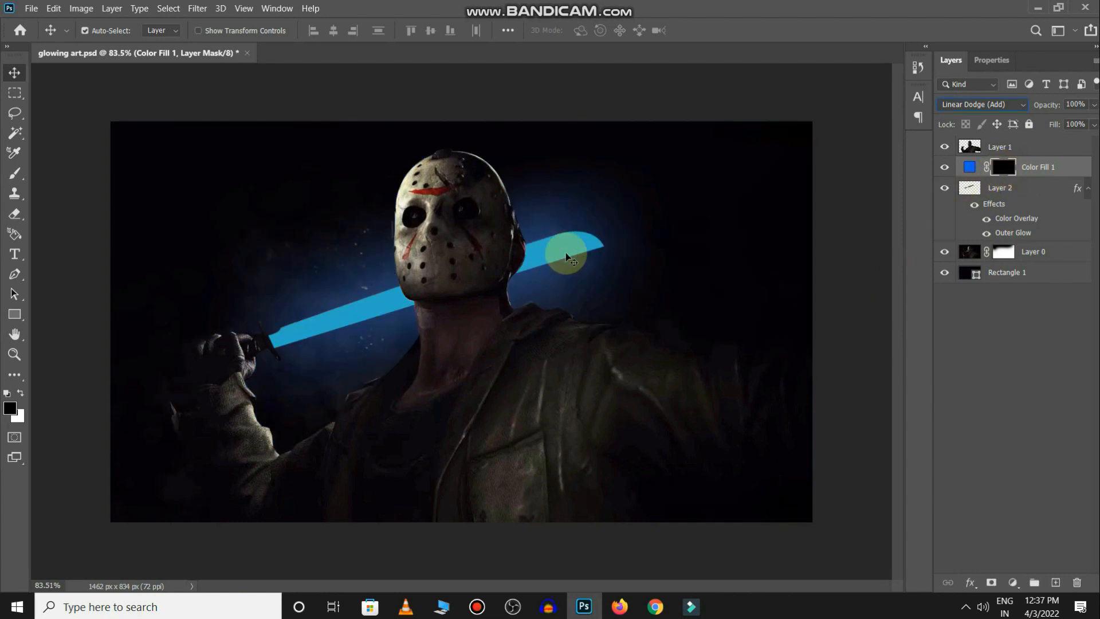
pyautogui.click(14, 173)
pyautogui.moveTo(410, 277)
pyautogui.mouseDown()
pyautogui.moveTo(430, 290)
pyautogui.moveTo(501, 293)
pyautogui.mouseUp()
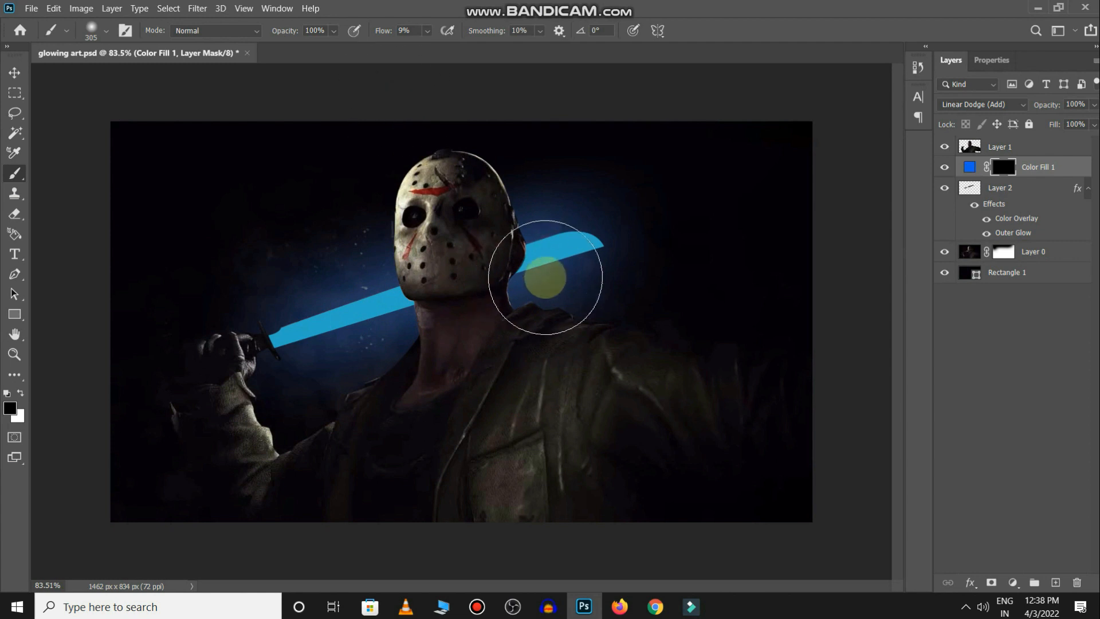
pyautogui.moveTo(575, 265)
pyautogui.mouseDown()
pyautogui.moveTo(450, 296)
pyautogui.moveTo(405, 324)
pyautogui.moveTo(387, 372)
pyautogui.moveTo(496, 335)
pyautogui.moveTo(355, 412)
pyautogui.mouseUp()
pyautogui.moveTo(294, 462)
pyautogui.mouseDown()
pyautogui.moveTo(331, 327)
pyautogui.moveTo(319, 338)
pyautogui.moveTo(286, 296)
pyautogui.mouseUp()
pyautogui.press('x')
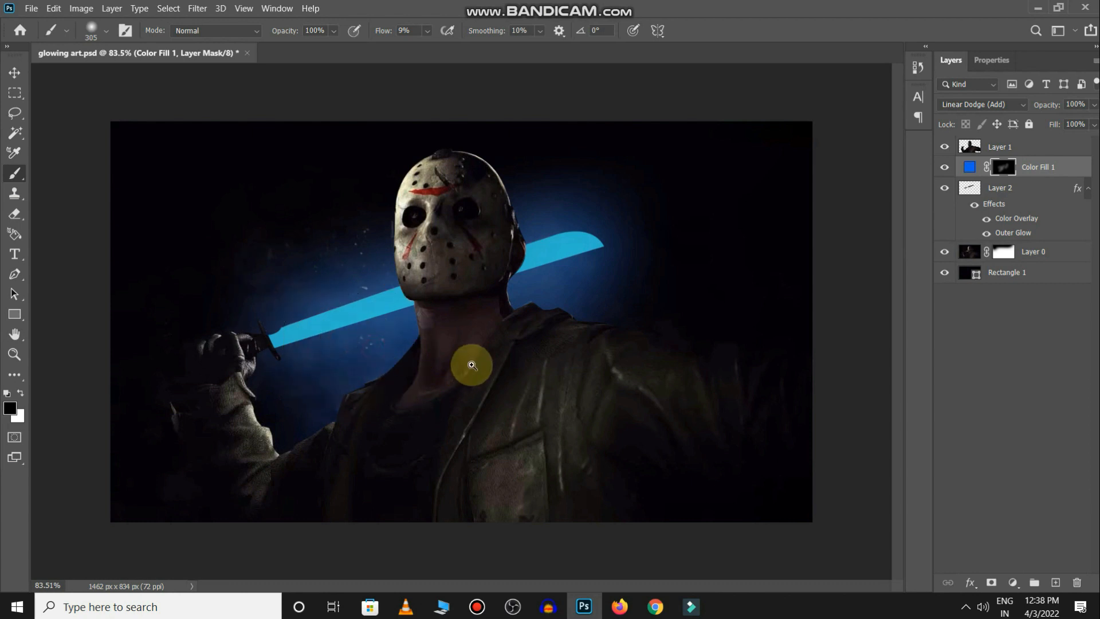
# - Create a new empty layer and place it directly above the blade's Layer 2
pyautogui.scroll(-3, 466, 361)
pyautogui.press('v')
pyautogui.press('x')
pyautogui.click(1018, 346)
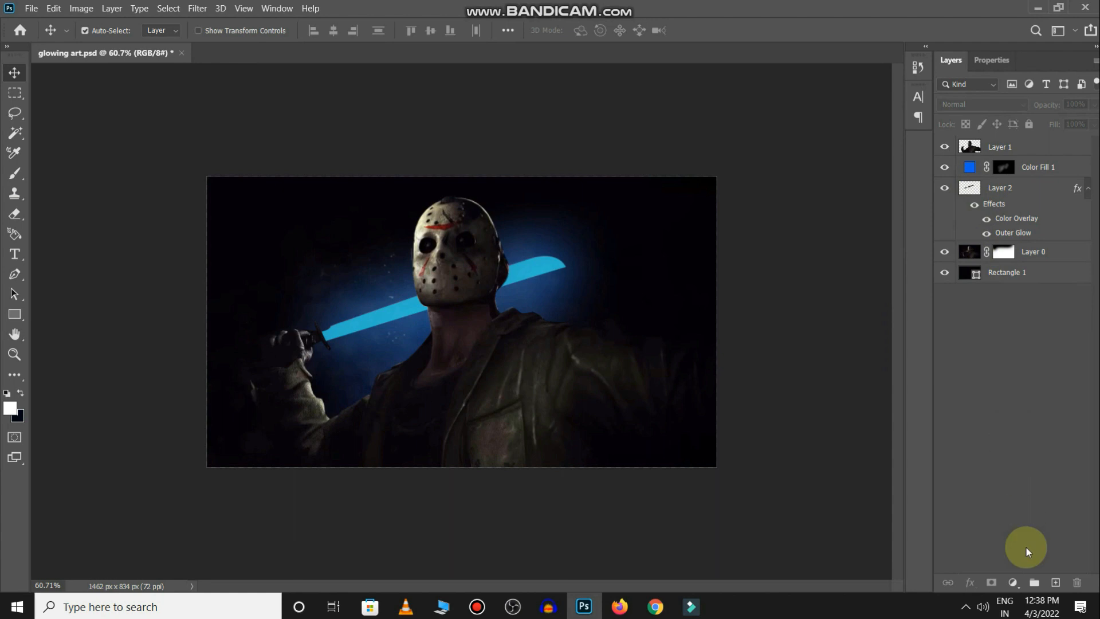
pyautogui.click(1053, 583)
pyautogui.moveTo(1033, 151); pyautogui.dragTo(966, 191)
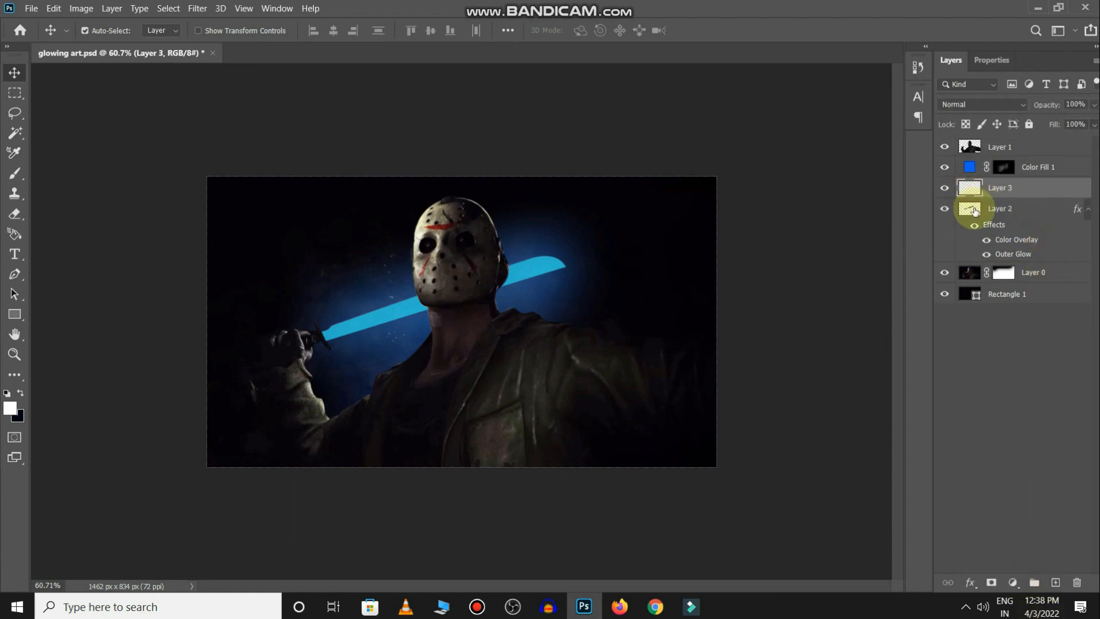
# - Paint a soft white highlight along the blade on Layer 3, using Layer 2's outline as the selection and a 183 px brush at 61% flow
pyautogui.keyDown('ctrl'); pyautogui.click(975, 210); pyautogui.keyUp('ctrl')
pyautogui.press('b')
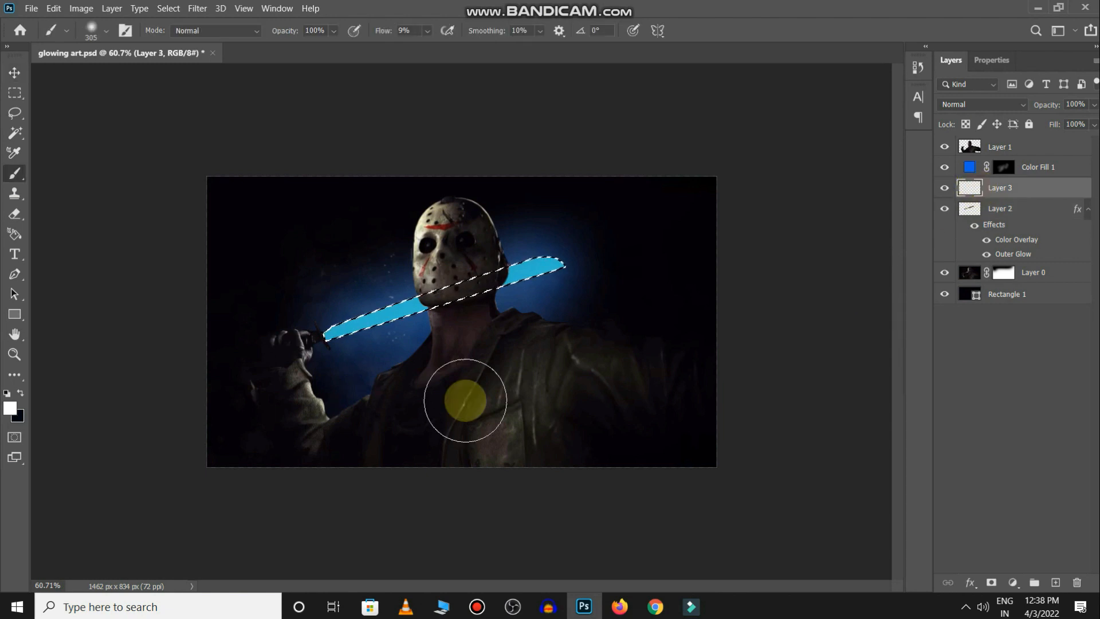
pyautogui.moveTo(552, 310); pyautogui.dragTo(590, 318)
pyautogui.moveTo(386, 33); pyautogui.dragTo(423, 36)
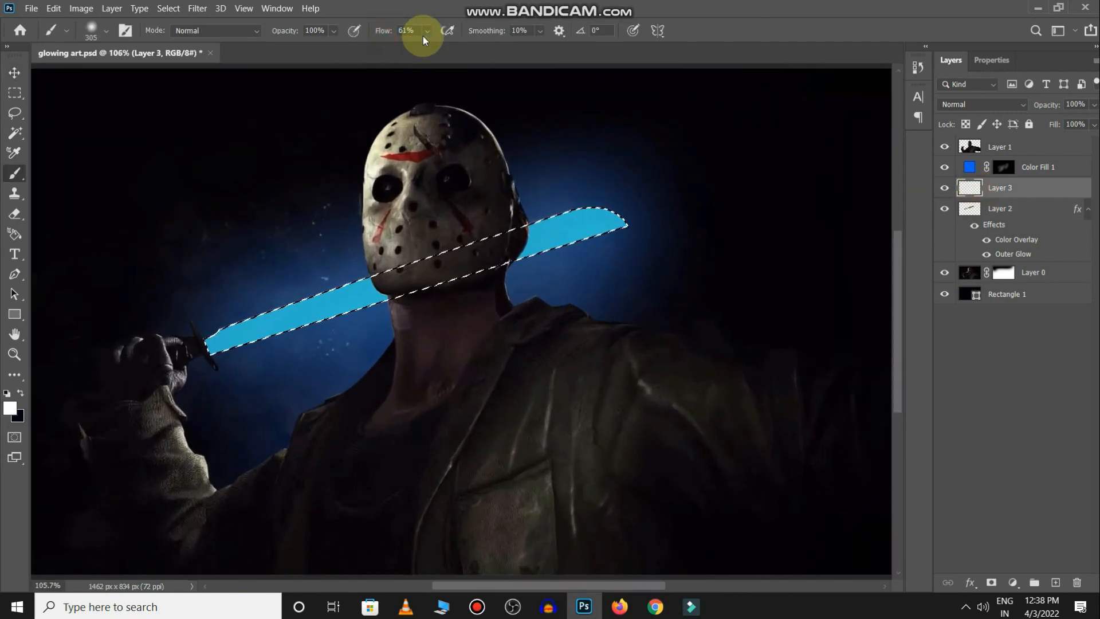
pyautogui.moveTo(591, 292)
pyautogui.mouseDown()
pyautogui.moveTo(391, 359)
pyautogui.moveTo(322, 357)
pyautogui.mouseUp()
pyautogui.moveTo(280, 363); pyautogui.dragTo(383, 330)
pyautogui.moveTo(295, 360)
pyautogui.mouseDown()
pyautogui.moveTo(396, 336)
pyautogui.moveTo(367, 339)
pyautogui.moveTo(450, 336)
pyautogui.mouseUp()
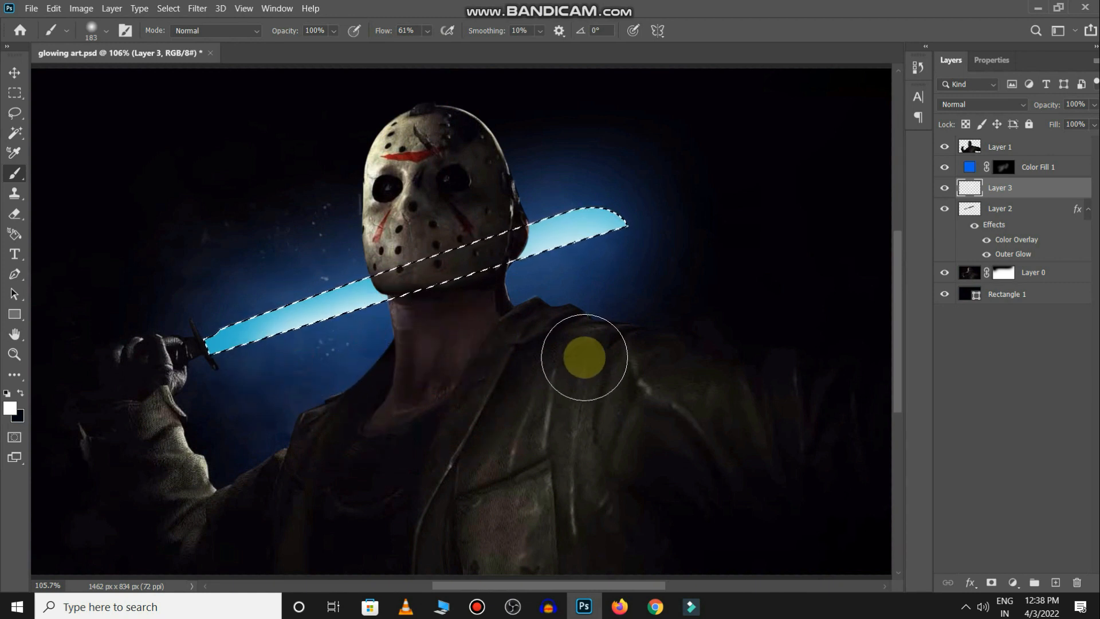
pyautogui.scroll(-4, 584, 357)
pyautogui.scroll(-1, 594, 366)
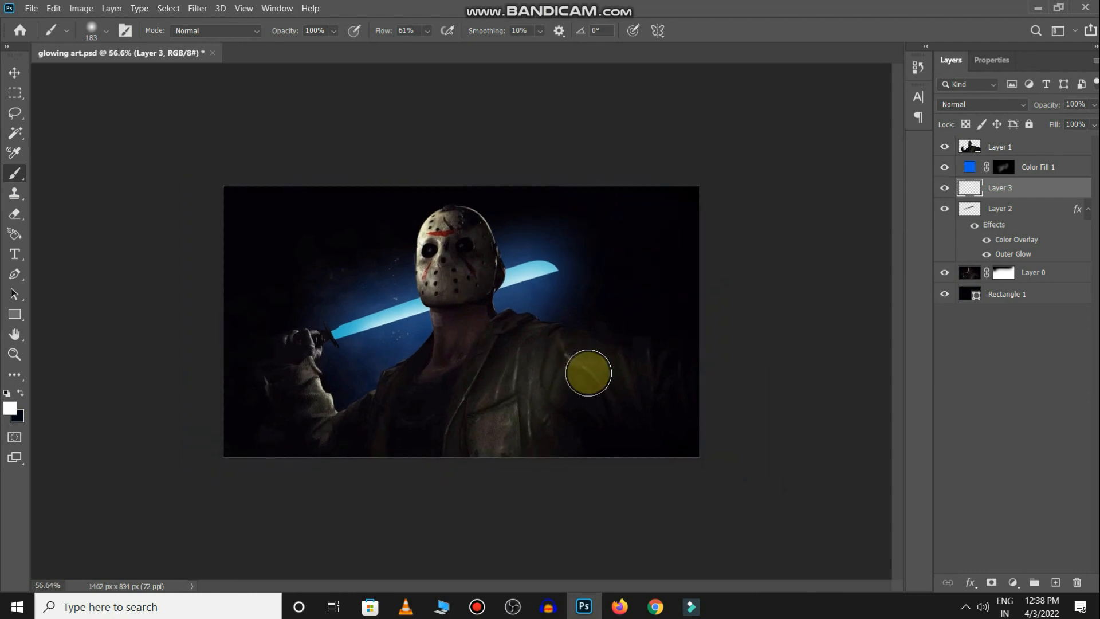
pyautogui.click(944, 189)
pyautogui.click(945, 189)
pyautogui.click(944, 189)
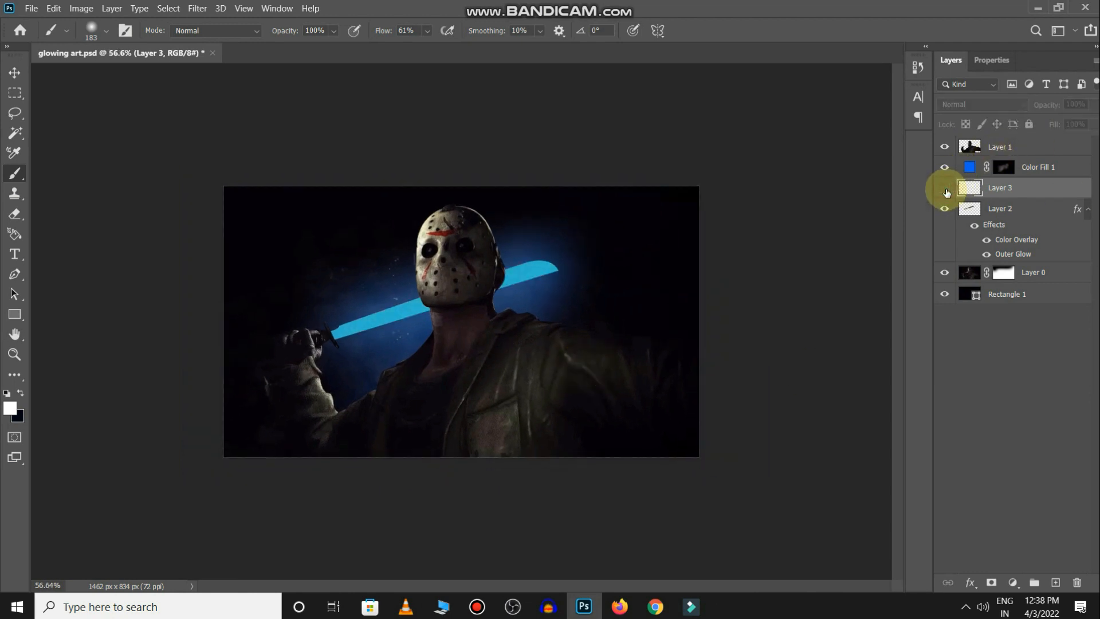
pyautogui.click(945, 189)
# - Extend the blue glow around the head on Color Fill 1's mask in white, using a soft 412 px brush at 10% flow
pyautogui.click(1008, 166)
pyautogui.press(']')
pyautogui.press(']')
pyautogui.press(']')
pyautogui.press('x')
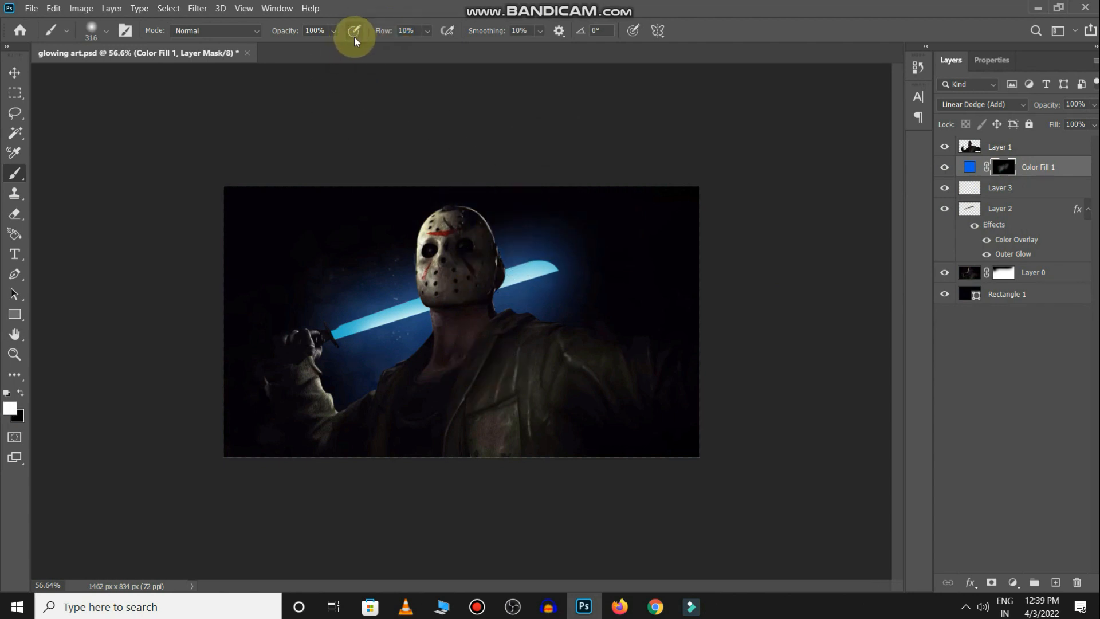
pyautogui.keyDown('alt'); pyautogui.rightClick(502, 257); pyautogui.keyUp('alt')
pyautogui.click(403, 240)
pyautogui.click(503, 233)
pyautogui.press('x')
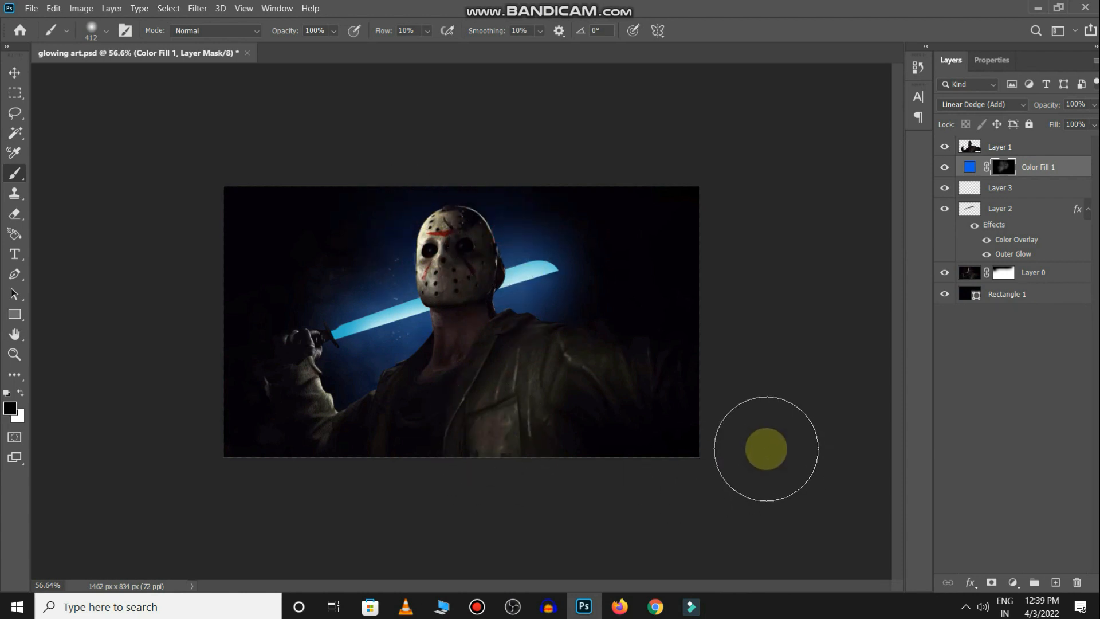
pyautogui.press('v')
pyautogui.press('x')
pyautogui.click(1025, 395)
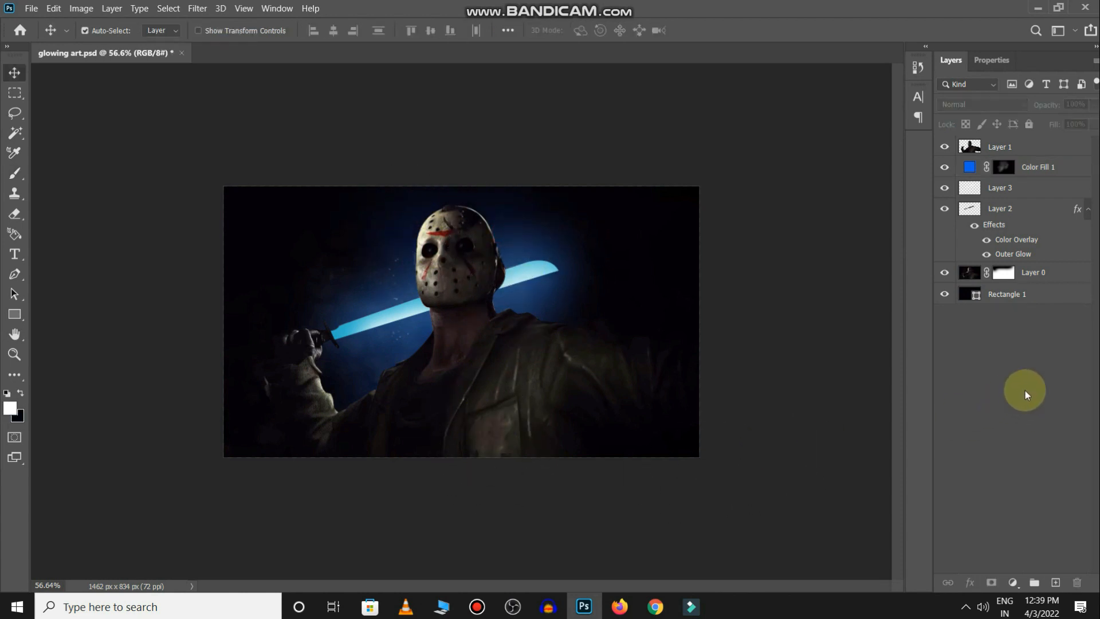
# - Add a Color Balance adjustment above Layer 1, shift its midtones slightly toward cyan and magenta, and save the file
pyautogui.click(1001, 145)
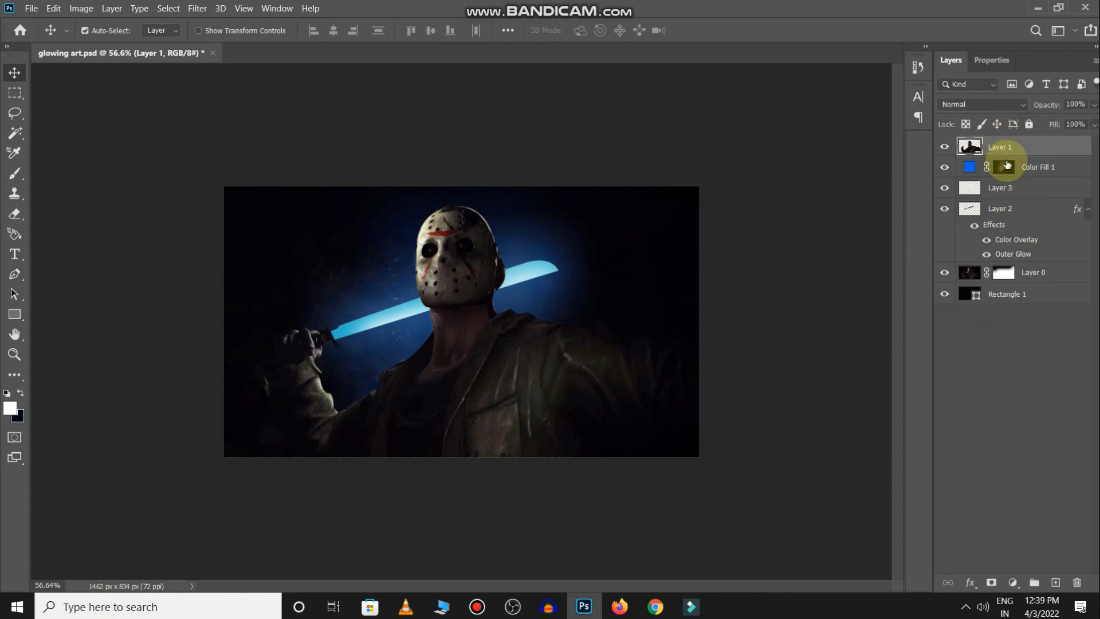
pyautogui.click(1013, 582)
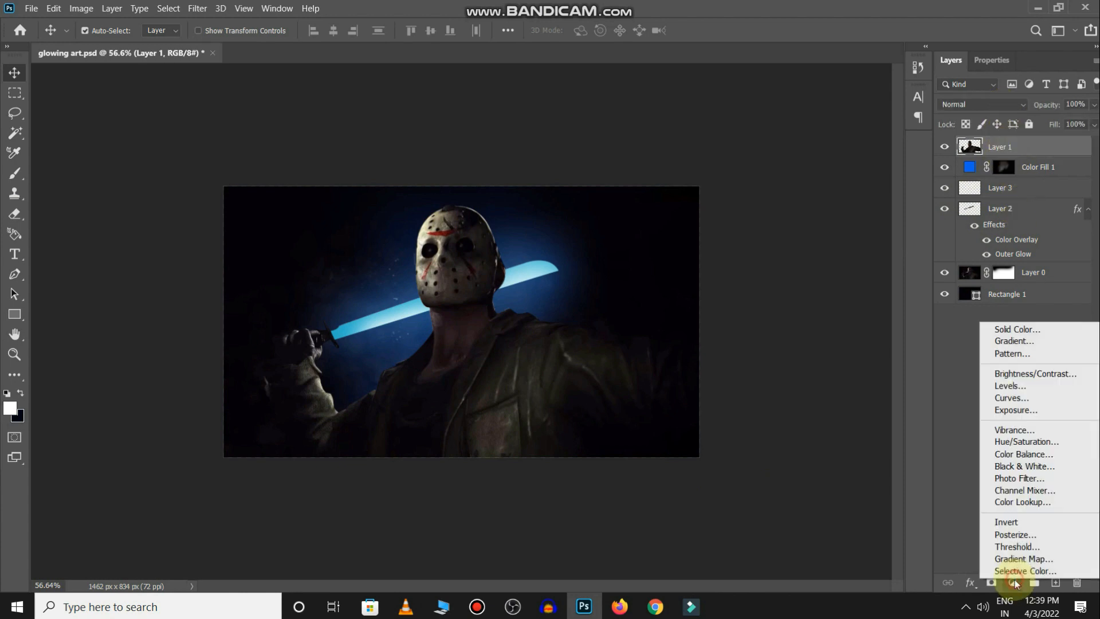
pyautogui.click(1019, 454)
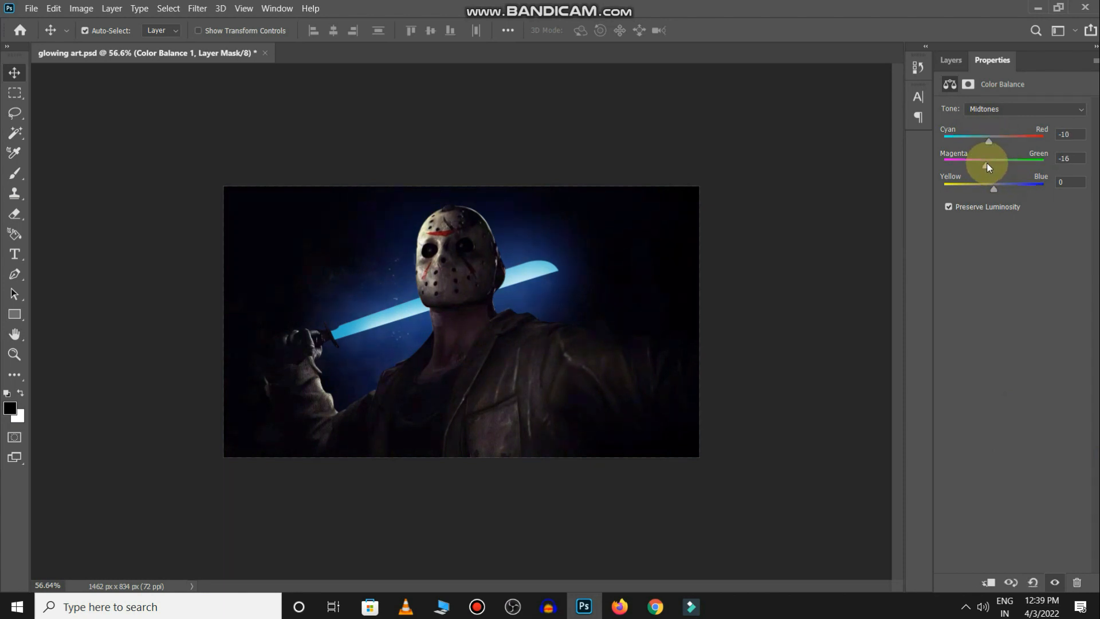
pyautogui.moveTo(993, 189)
pyautogui.mouseDown()
pyautogui.moveTo(981, 181)
pyautogui.moveTo(995, 179)
pyautogui.mouseUp()
pyautogui.click(950, 59)
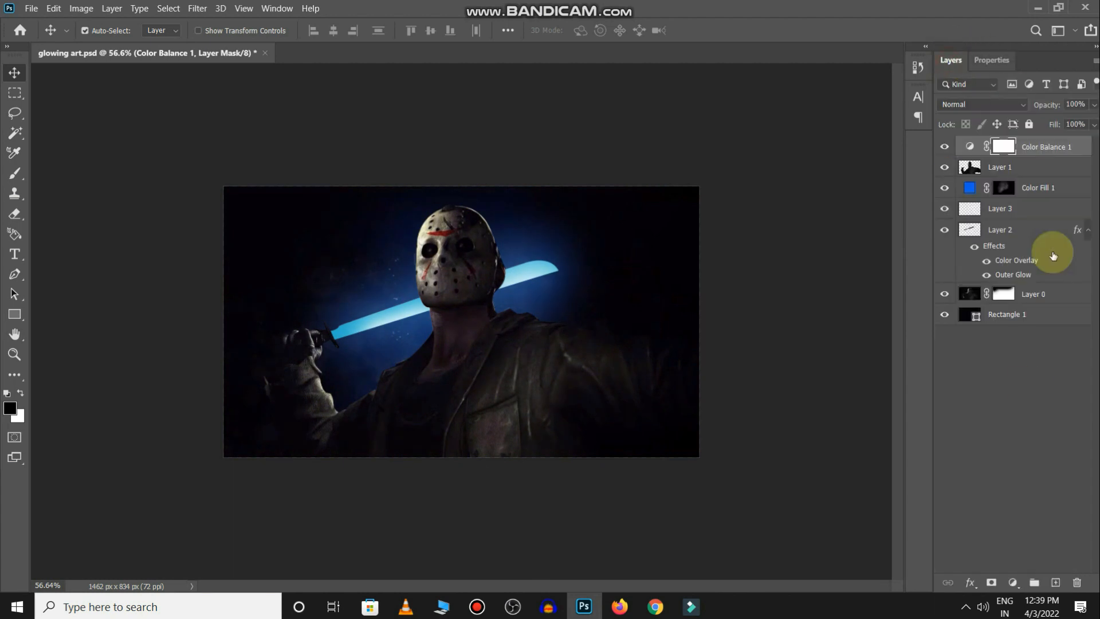
pyautogui.hotkey('ctrl', 's')
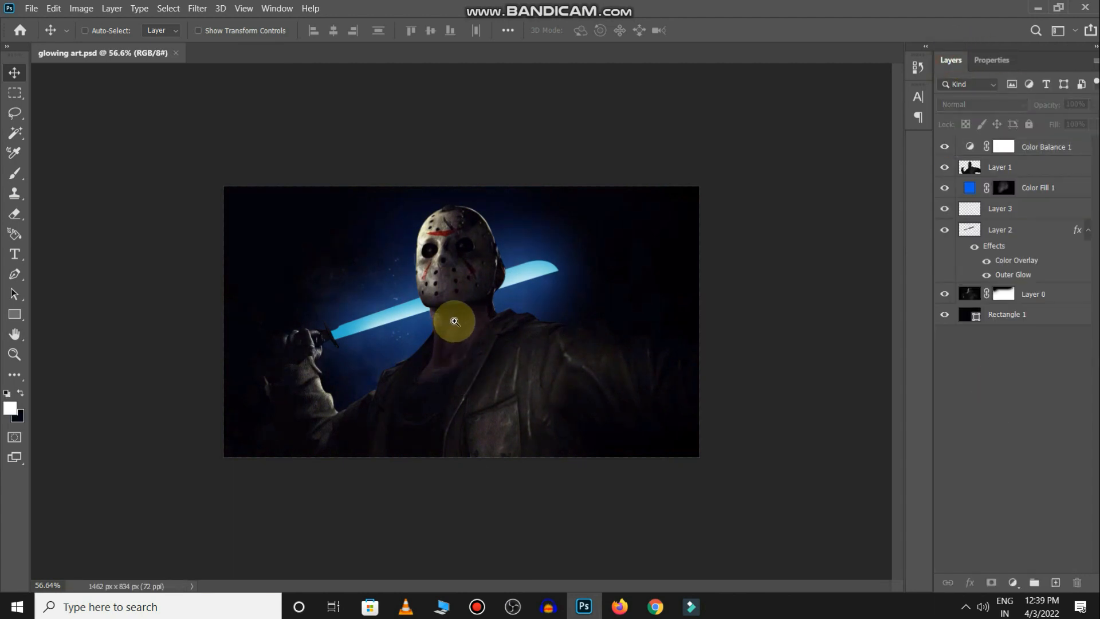
# - Add an Exposure adjustment of +2.20 at the top of the layer stack and invert its mask
pyautogui.scroll(6, 470, 324)
pyautogui.scroll(-5, 487, 325)
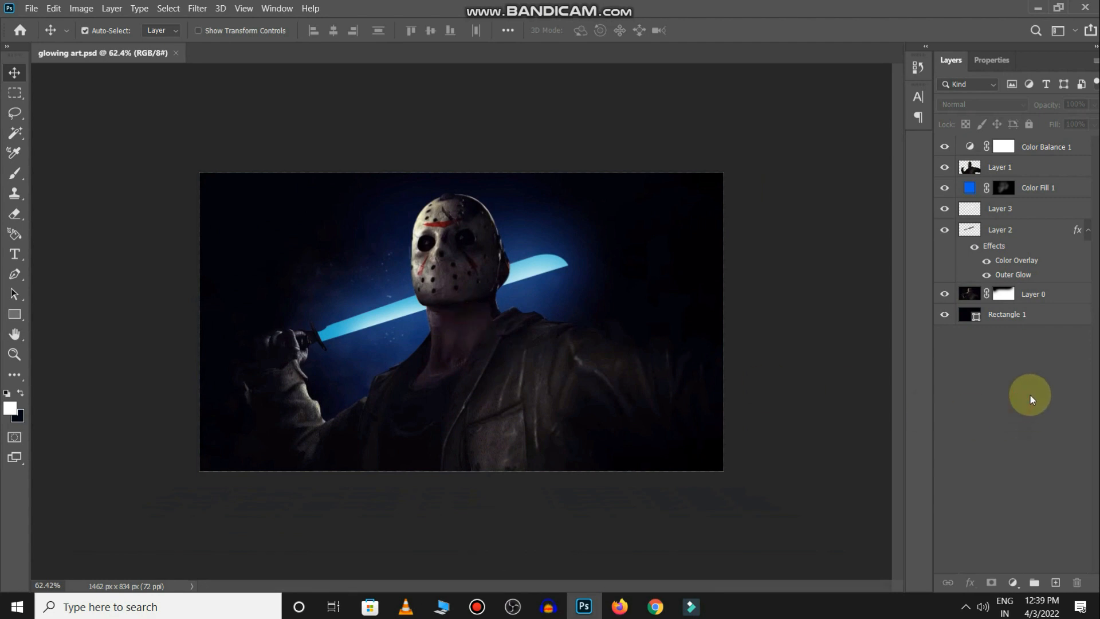
pyautogui.click(1013, 583)
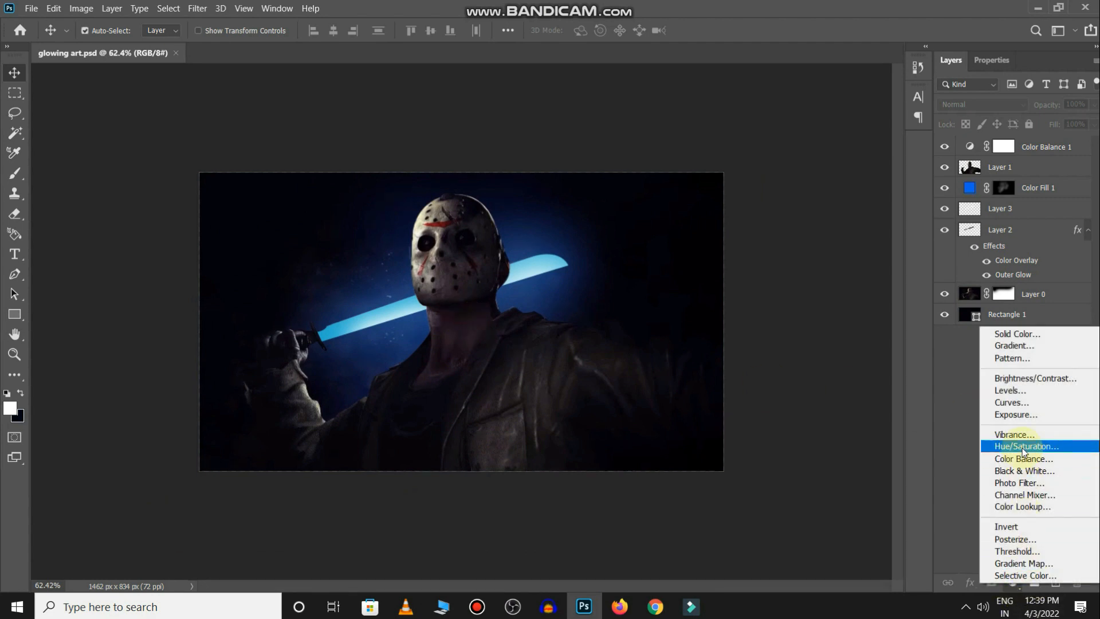
pyautogui.click(1016, 414)
pyautogui.moveTo(1017, 146); pyautogui.dragTo(1039, 146)
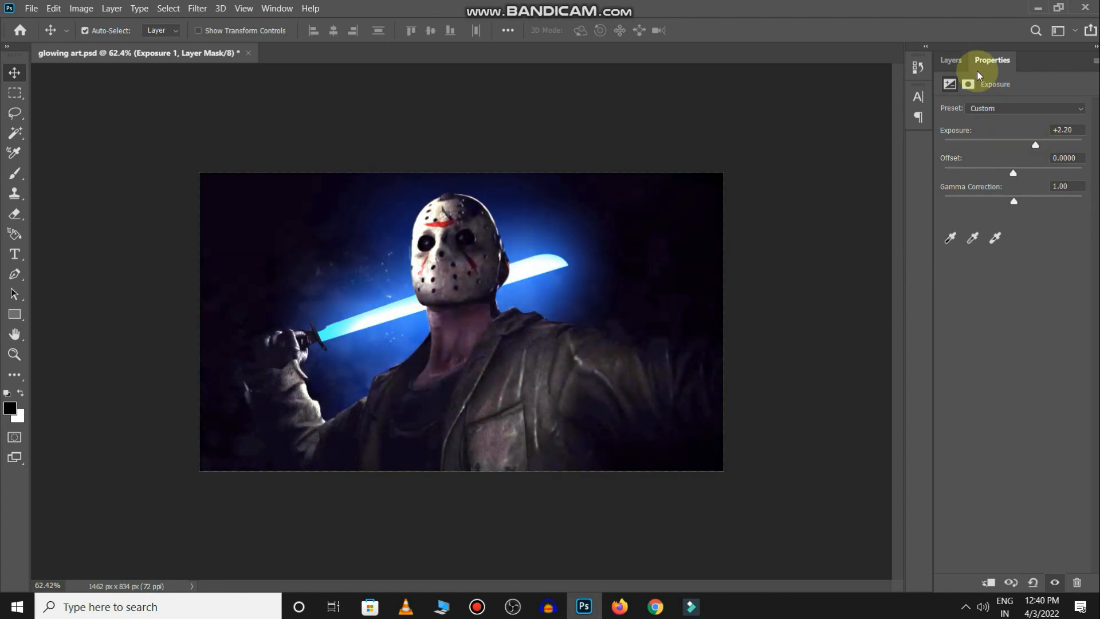
pyautogui.click(950, 59)
pyautogui.hotkey('ctrl', 'i')
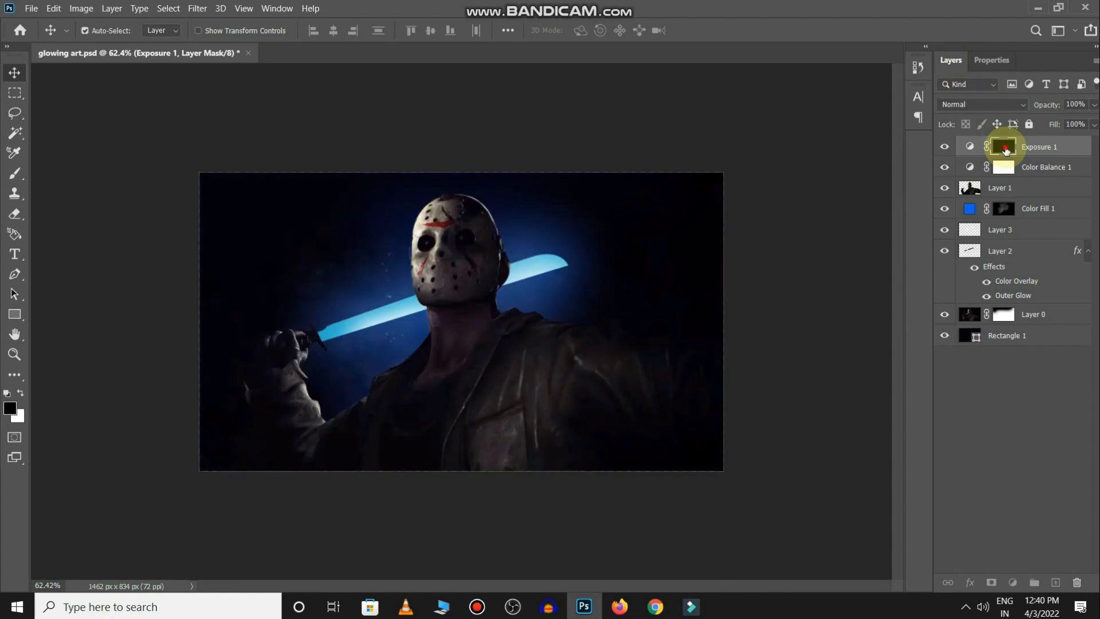
# - Paint the Exposure mask in white along the blade with a soft 95 px brush at 68% flow, and remove spill around it in black
pyautogui.press('b')
pyautogui.press('x')
pyautogui.click(450, 234)
pyautogui.moveTo(389, 331); pyautogui.dragTo(427, 334)
pyautogui.moveTo(456, 296); pyautogui.dragTo(322, 267)
pyautogui.moveTo(440, 294); pyautogui.dragTo(282, 332)
pyautogui.press('x')
pyautogui.moveTo(344, 358)
pyautogui.mouseDown()
pyautogui.moveTo(408, 334)
pyautogui.moveTo(390, 334)
pyautogui.mouseUp()
pyautogui.press('x')
pyautogui.moveTo(636, 239)
pyautogui.mouseDown()
pyautogui.moveTo(658, 216)
pyautogui.moveTo(596, 265)
pyautogui.moveTo(721, 229)
pyautogui.moveTo(597, 195)
pyautogui.moveTo(698, 158)
pyautogui.mouseUp()
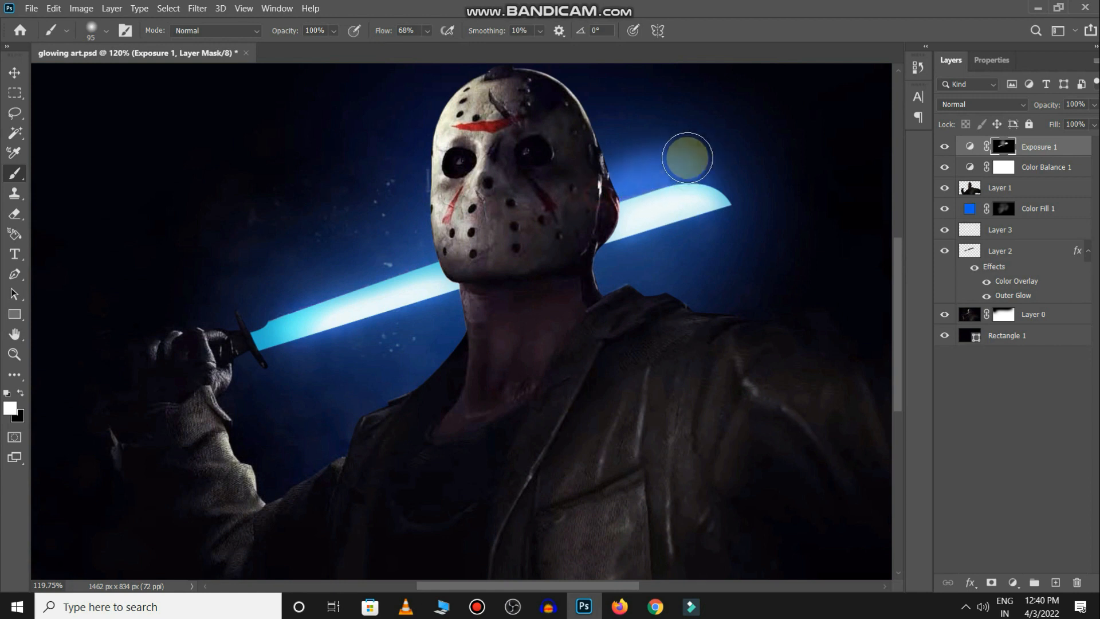
pyautogui.press('x')
pyautogui.moveTo(613, 184); pyautogui.dragTo(621, 179)
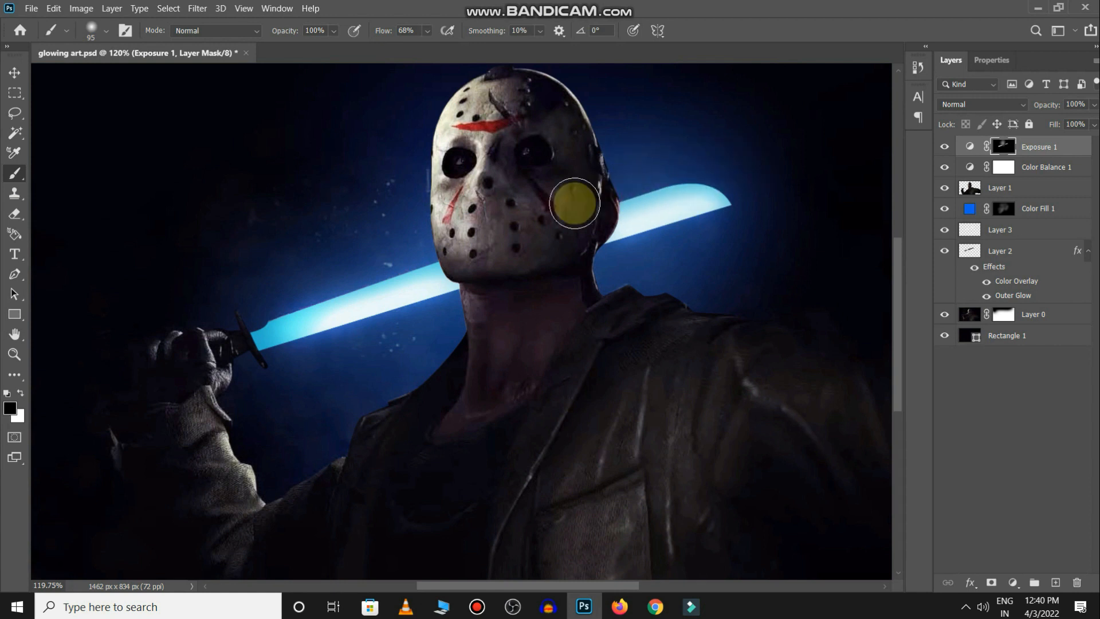
# - Brighten the masked face, neck and jacket by painting the Exposure mask in white with a soft brush of about 91 px
pyautogui.moveTo(570, 312); pyautogui.dragTo(531, 319)
pyautogui.moveTo(536, 273); pyautogui.dragTo(575, 286)
pyautogui.moveTo(535, 337); pyautogui.dragTo(633, 365)
pyautogui.press('x')
pyautogui.press('x')
pyautogui.moveTo(537, 365)
pyautogui.mouseDown()
pyautogui.moveTo(622, 381)
pyautogui.moveTo(604, 358)
pyautogui.mouseUp()
pyautogui.press('x')
pyautogui.press('x')
pyautogui.press('x')
pyautogui.moveTo(489, 410)
pyautogui.mouseDown()
pyautogui.moveTo(509, 462)
pyautogui.moveTo(488, 392)
pyautogui.moveTo(491, 437)
pyautogui.mouseUp()
pyautogui.moveTo(478, 387)
pyautogui.mouseDown()
pyautogui.moveTo(435, 376)
pyautogui.moveTo(374, 416)
pyautogui.moveTo(491, 442)
pyautogui.moveTo(462, 443)
pyautogui.moveTo(473, 444)
pyautogui.mouseUp()
pyautogui.moveTo(415, 405); pyautogui.dragTo(358, 400)
pyautogui.moveTo(400, 339)
pyautogui.mouseDown()
pyautogui.moveTo(416, 304)
pyautogui.moveTo(381, 346)
pyautogui.moveTo(398, 321)
pyautogui.mouseUp()
pyautogui.scroll(-5, 722, 379)
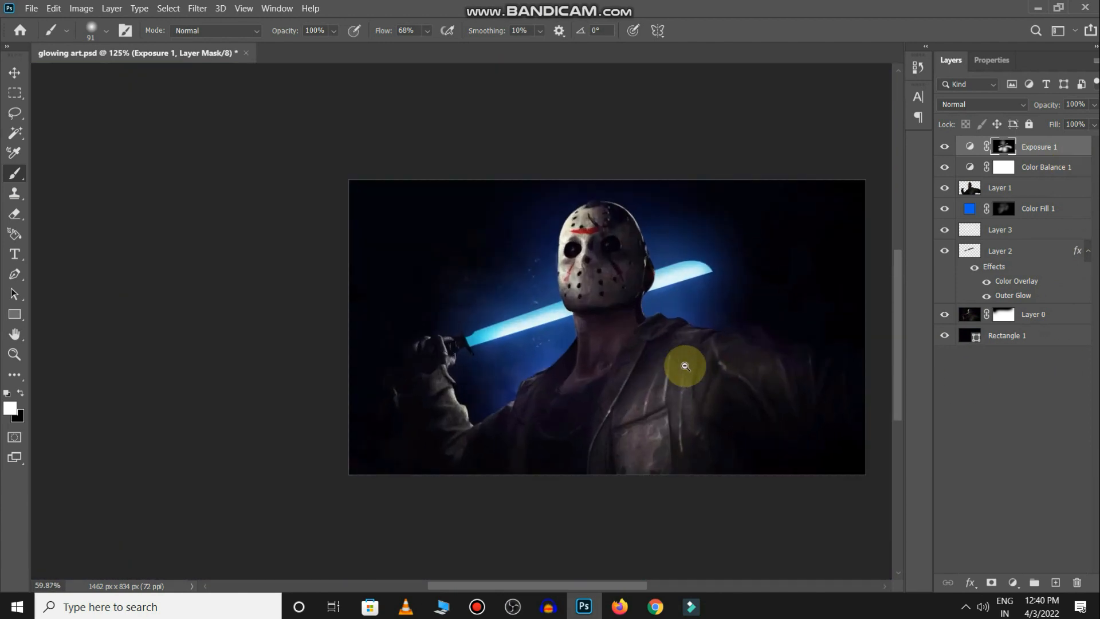
# - Brighten the raised hand and sleeve on the Exposure mask, then refine the sleeve in black with a smaller 53 px brush
pyautogui.scroll(5, 258, 344)
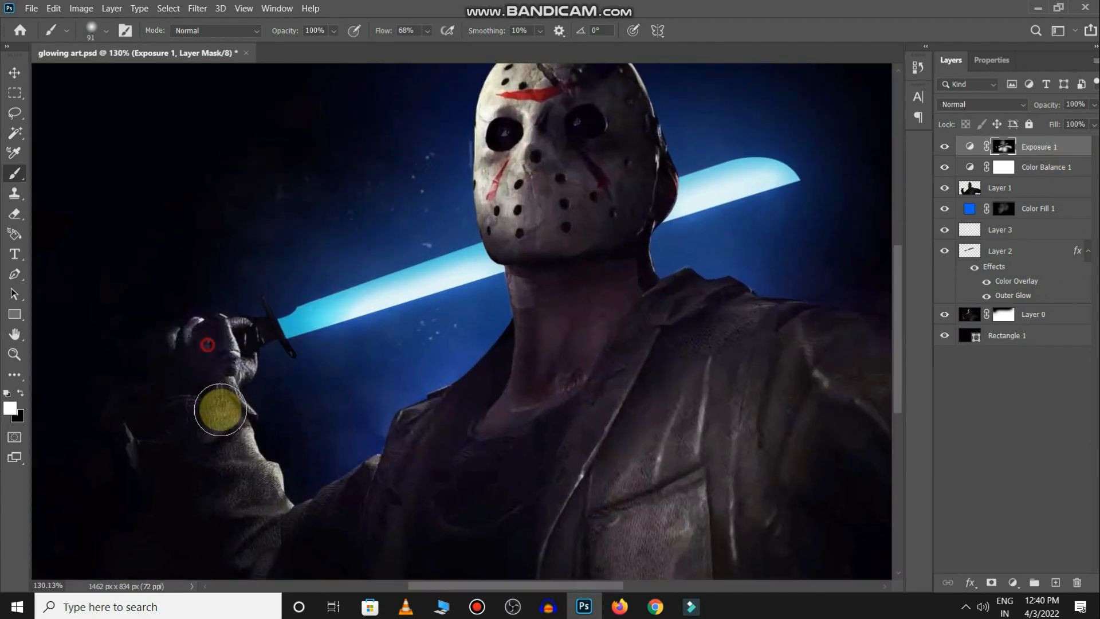
pyautogui.scroll(-3, 226, 424)
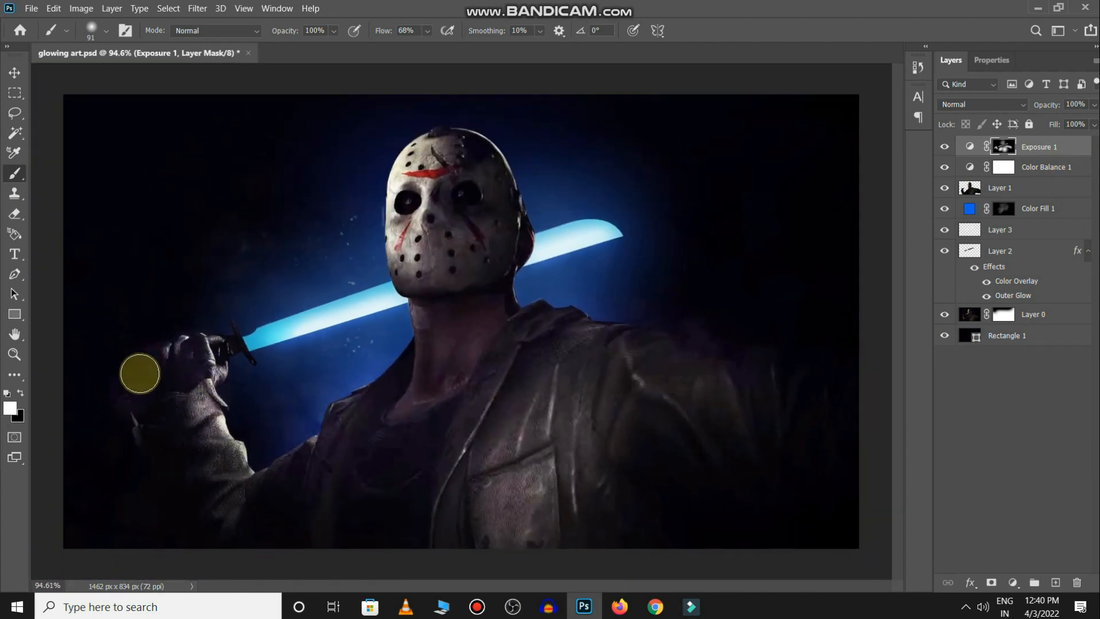
pyautogui.press('x')
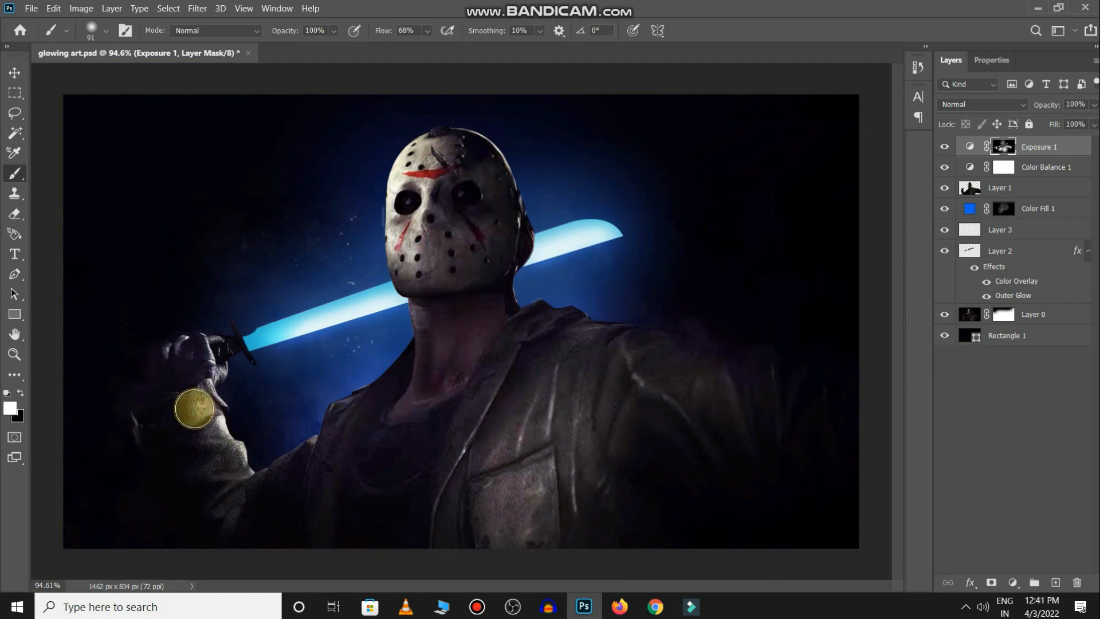
pyautogui.moveTo(216, 450); pyautogui.dragTo(201, 421)
pyautogui.press('x')
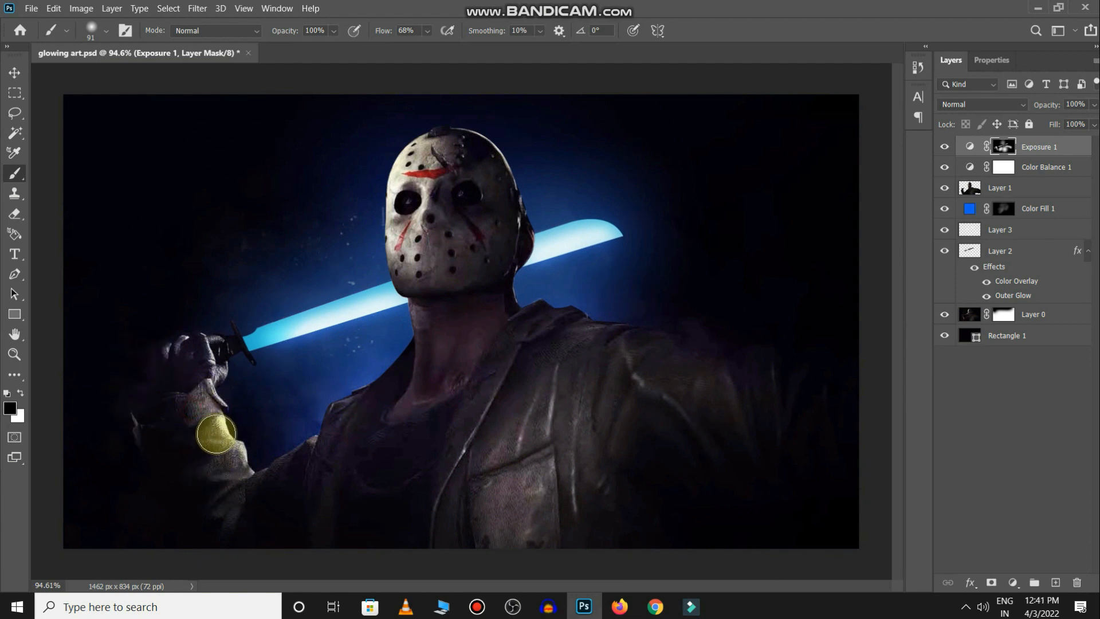
pyautogui.moveTo(190, 429); pyautogui.dragTo(226, 432)
pyautogui.moveTo(324, 331); pyautogui.dragTo(265, 324)
pyautogui.moveTo(265, 363); pyautogui.dragTo(308, 373)
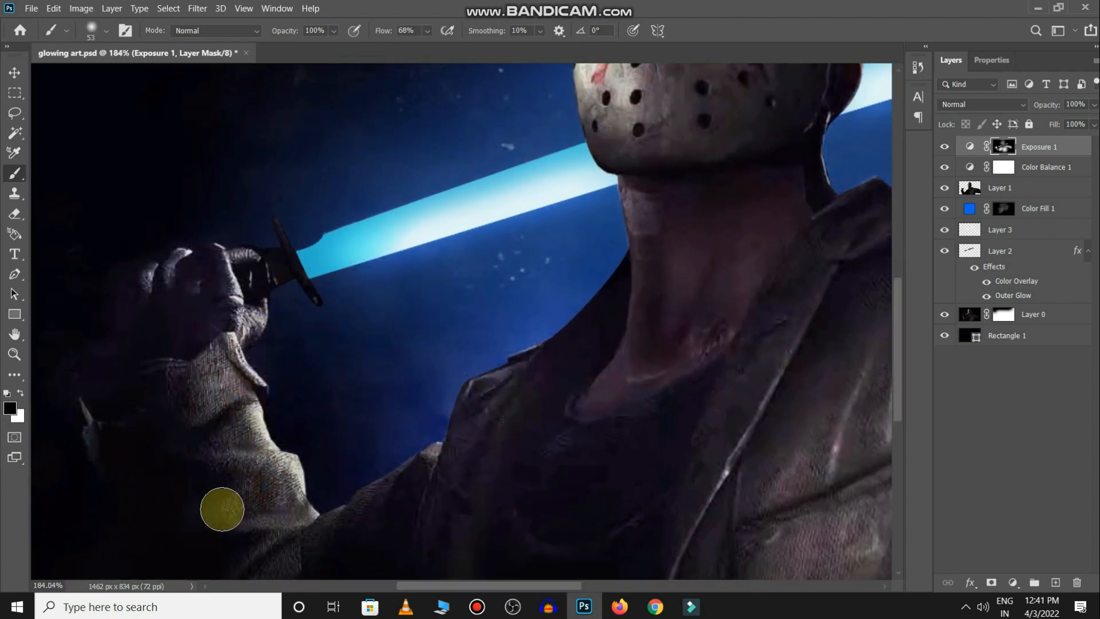
pyautogui.moveTo(345, 456); pyautogui.dragTo(300, 441)
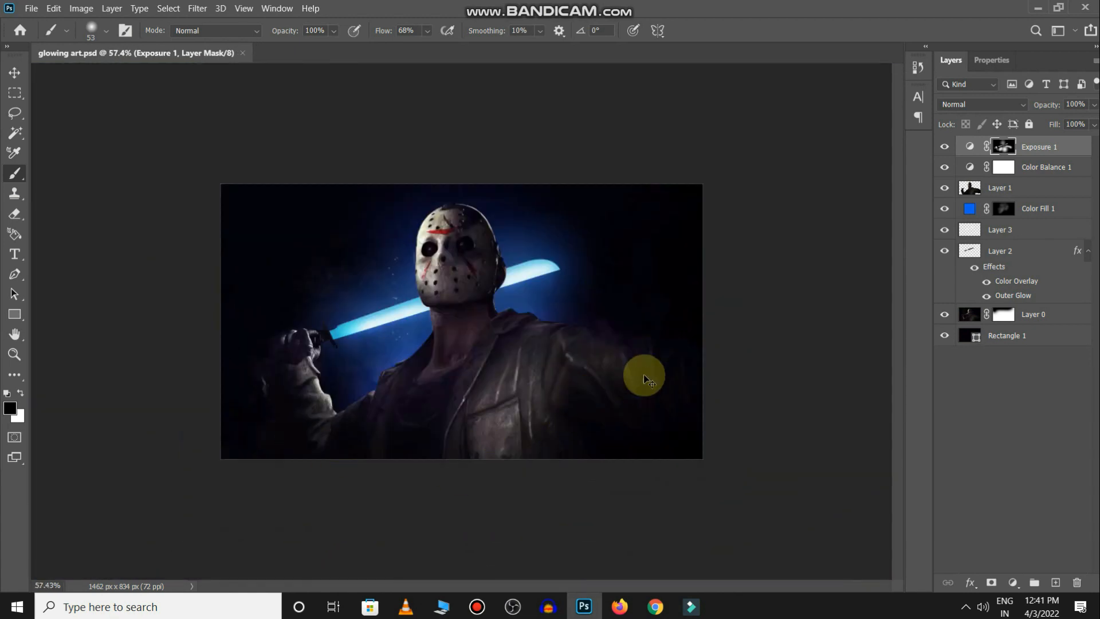
# - Add a second bright blue Solid Color fill layer at the top of the layer stack
pyautogui.press('v')
pyautogui.click(1002, 401)
pyautogui.click(1013, 582)
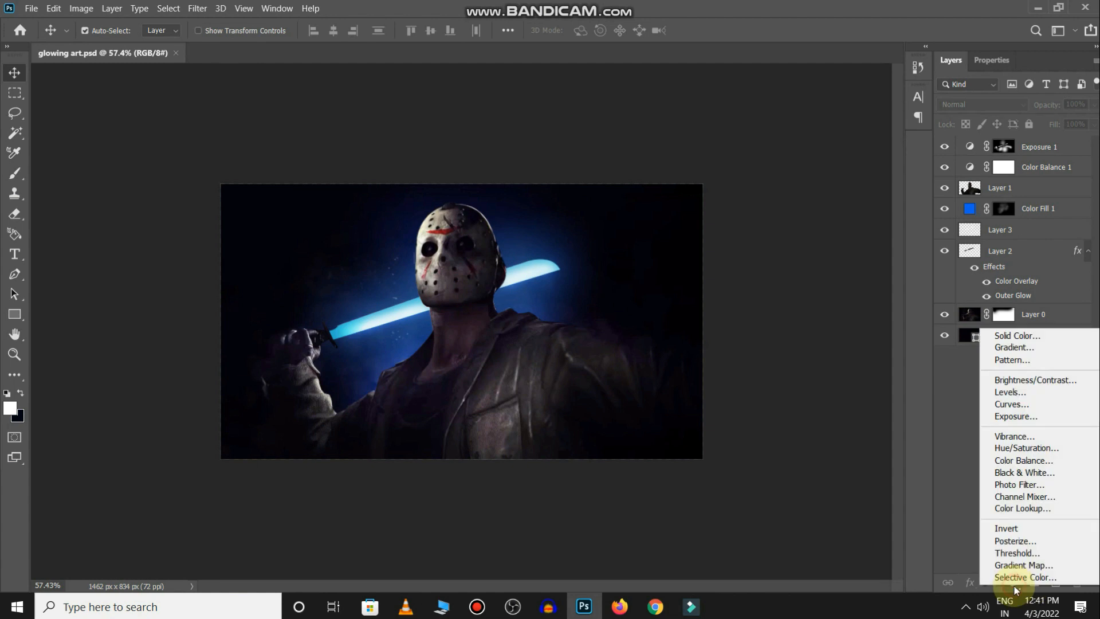
pyautogui.click(1031, 336)
pyautogui.moveTo(923, 220); pyautogui.dragTo(922, 229)
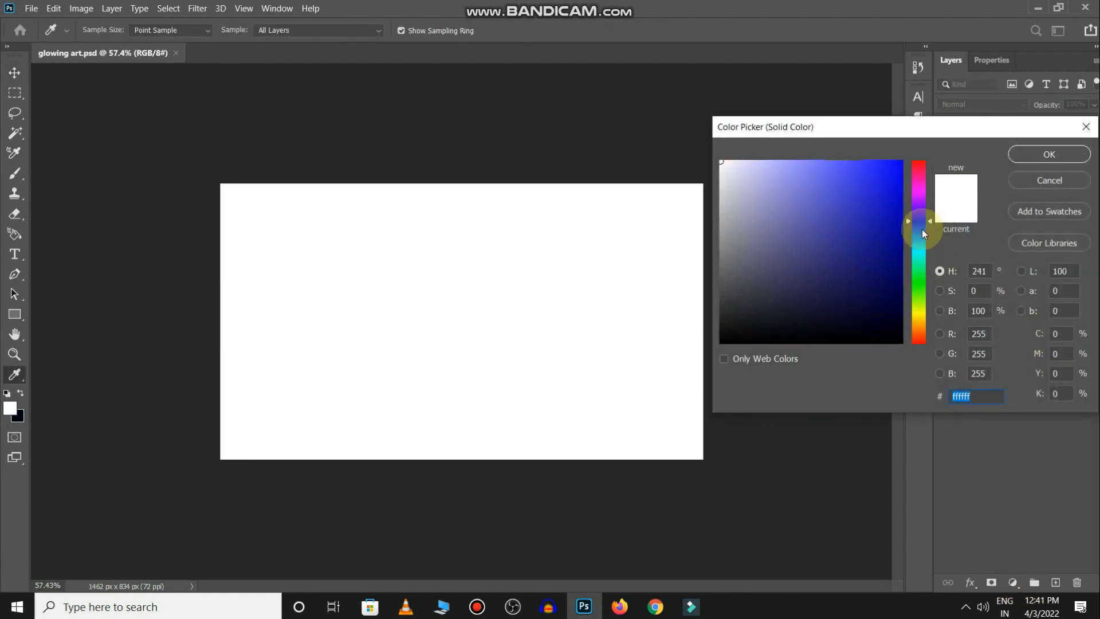
pyautogui.click(888, 177)
pyautogui.click(1031, 161)
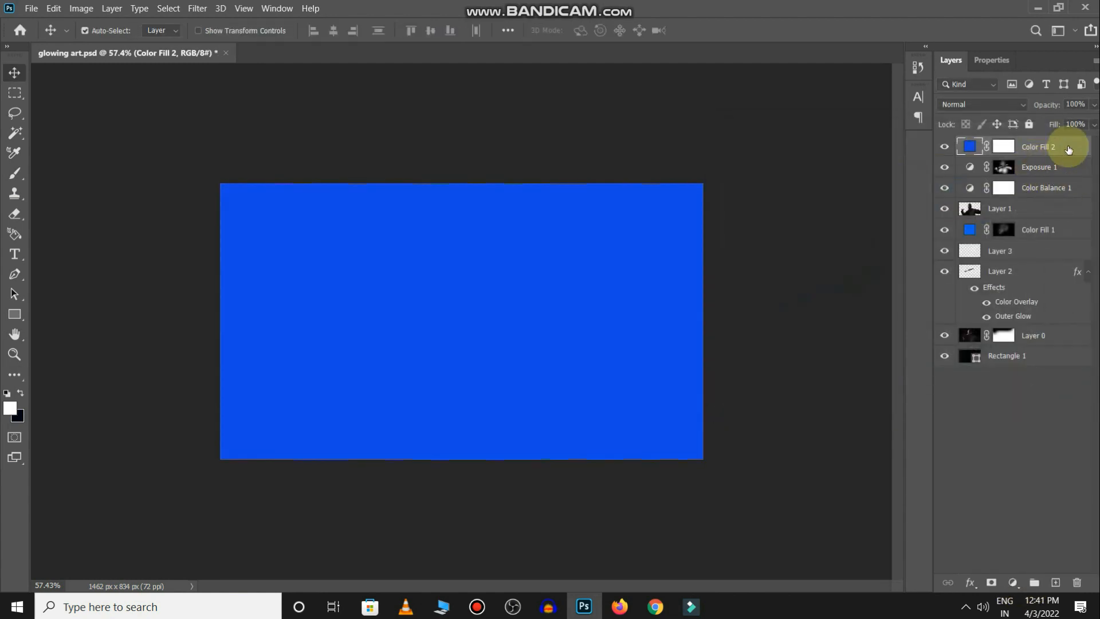
# - Split the new blue fill layer's Blend If Underlying Layer black slider to 0 / 124
pyautogui.doubleClick(1071, 153)
pyautogui.moveTo(670, 94); pyautogui.dragTo(864, 78)
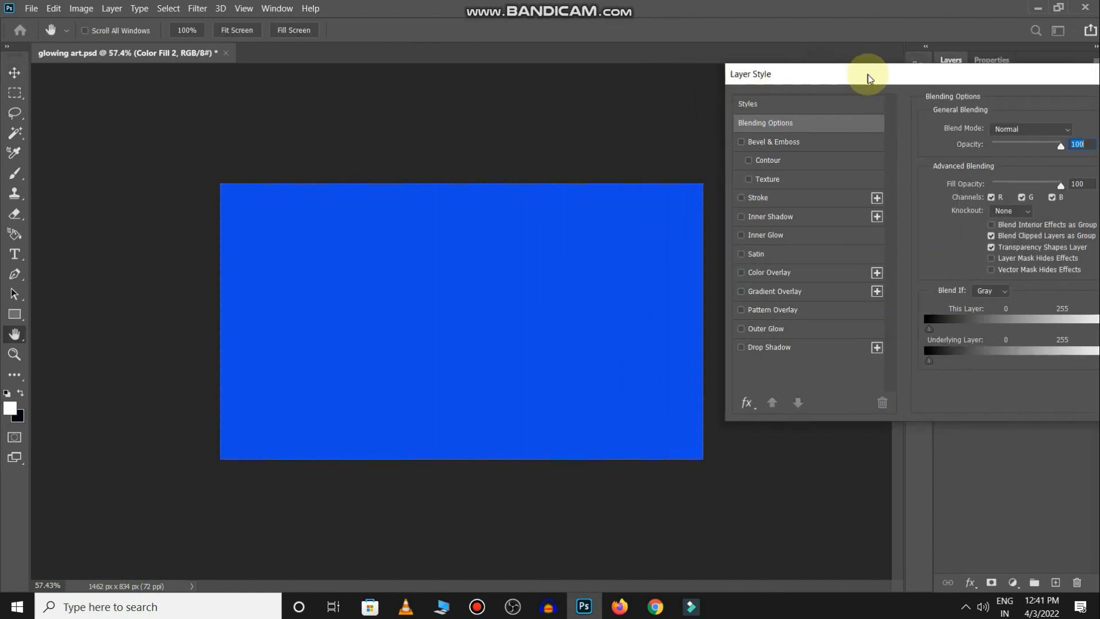
pyautogui.moveTo(931, 361); pyautogui.dragTo(979, 359)
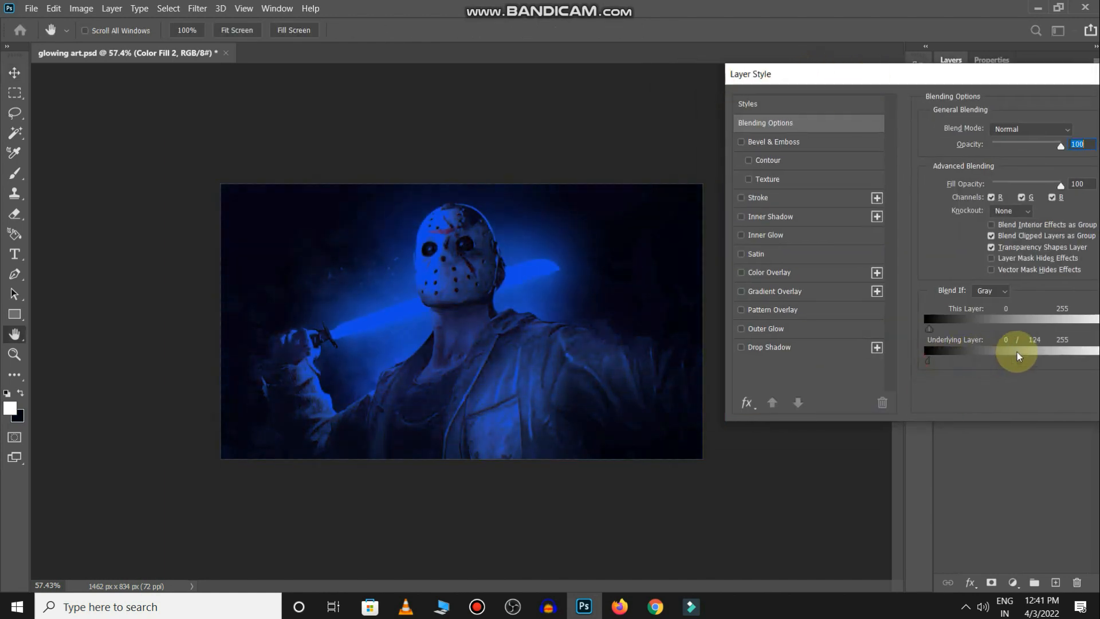
pyautogui.press('Return')
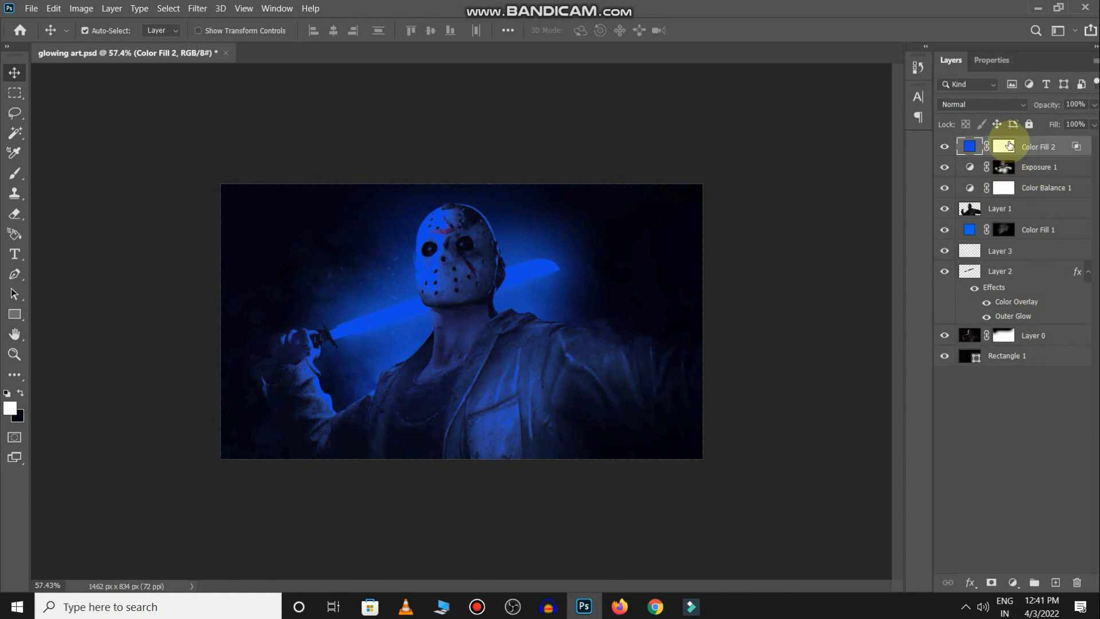
# - Move the new blue fill layer directly above Layer 1 and clip it to that layer
pyautogui.moveTo(1061, 151); pyautogui.dragTo(1057, 203)
pyautogui.keyDown('alt'); pyautogui.click(1059, 193); pyautogui.keyUp('alt')
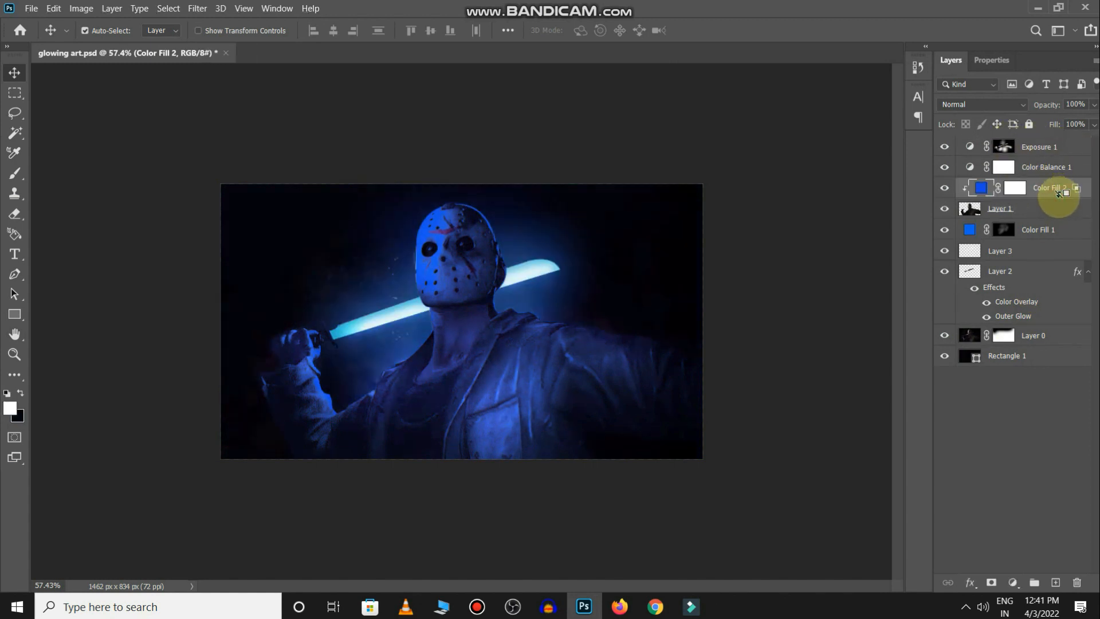
# - Invert the Color Fill 2 layer mask to black and reveal blue along the face mask's blade-side edge with a 206 px white brush
pyautogui.hotkey('ctrl', 'i')
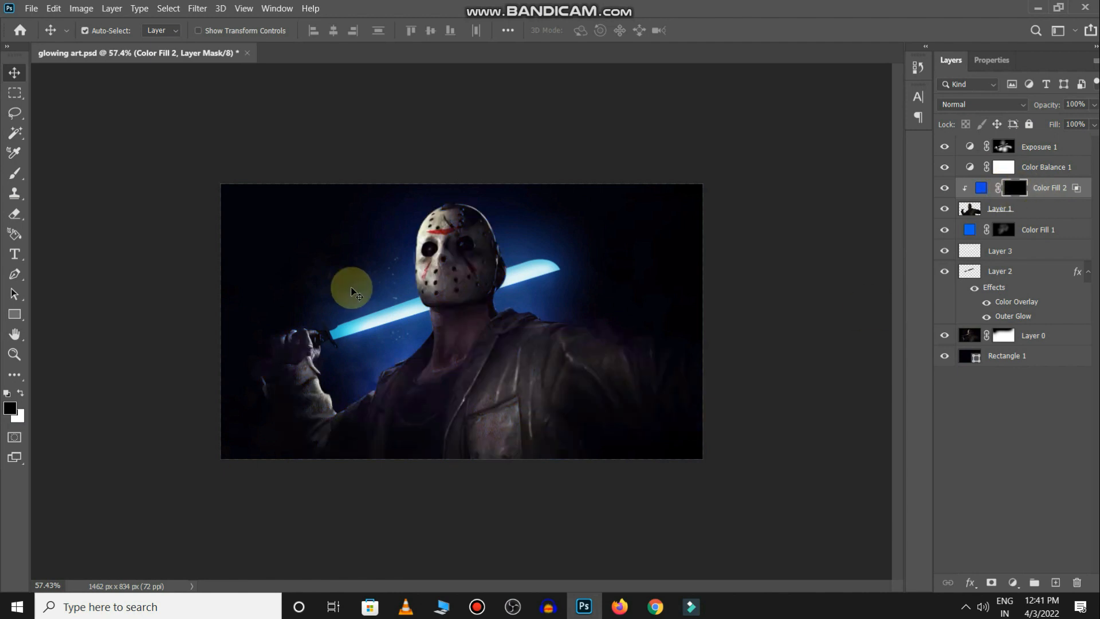
pyautogui.press('b')
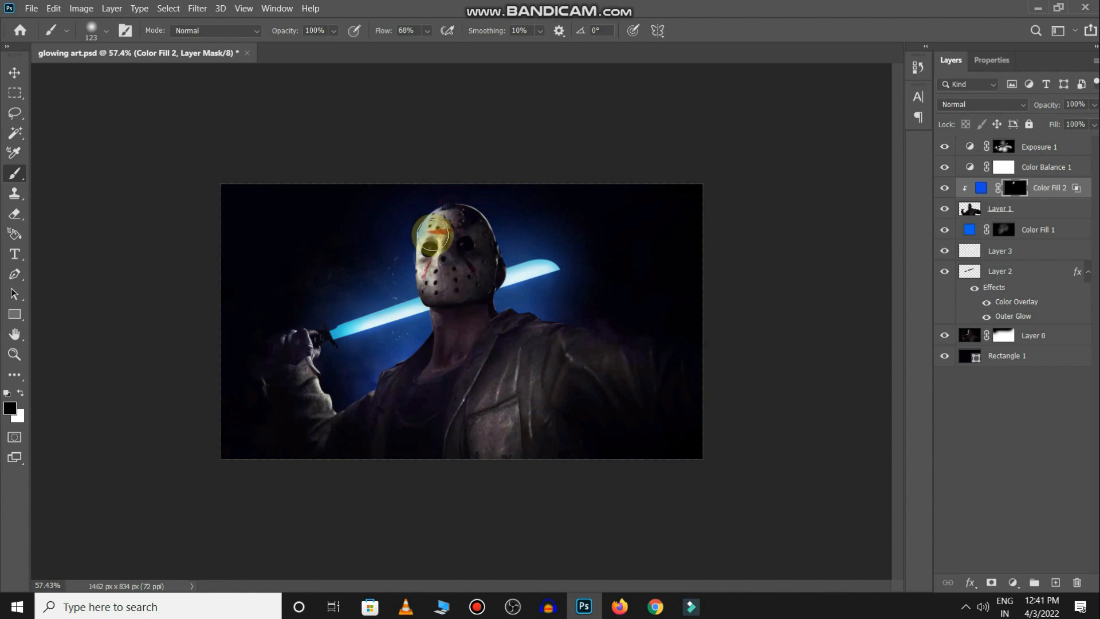
pyautogui.moveTo(419, 239)
pyautogui.mouseDown()
pyautogui.moveTo(405, 233)
pyautogui.moveTo(433, 215)
pyautogui.mouseUp()
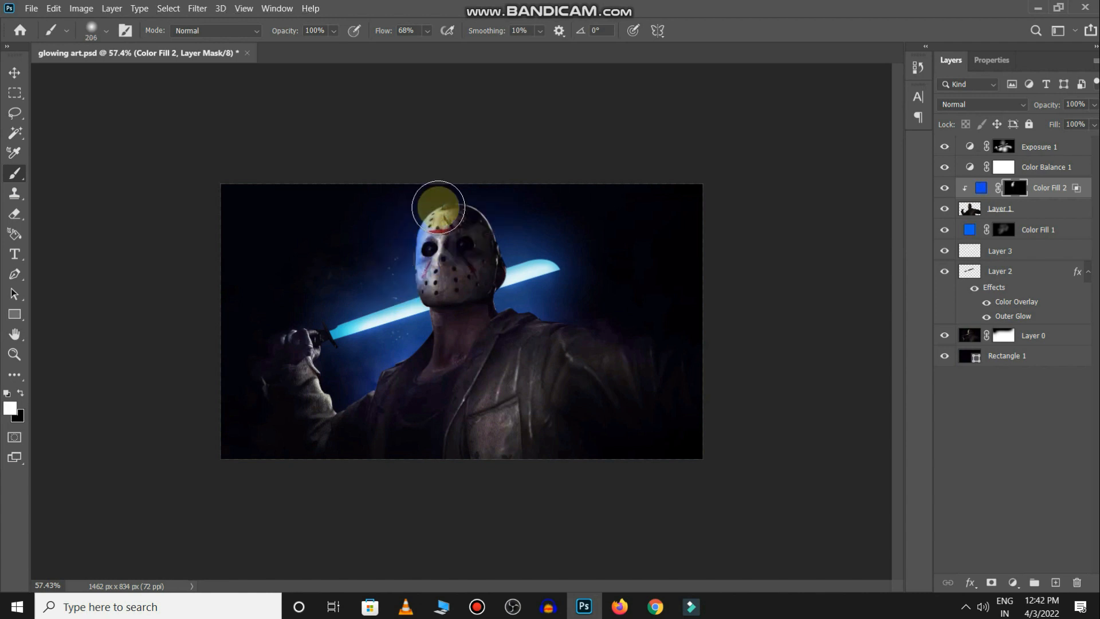
pyautogui.click(421, 199)
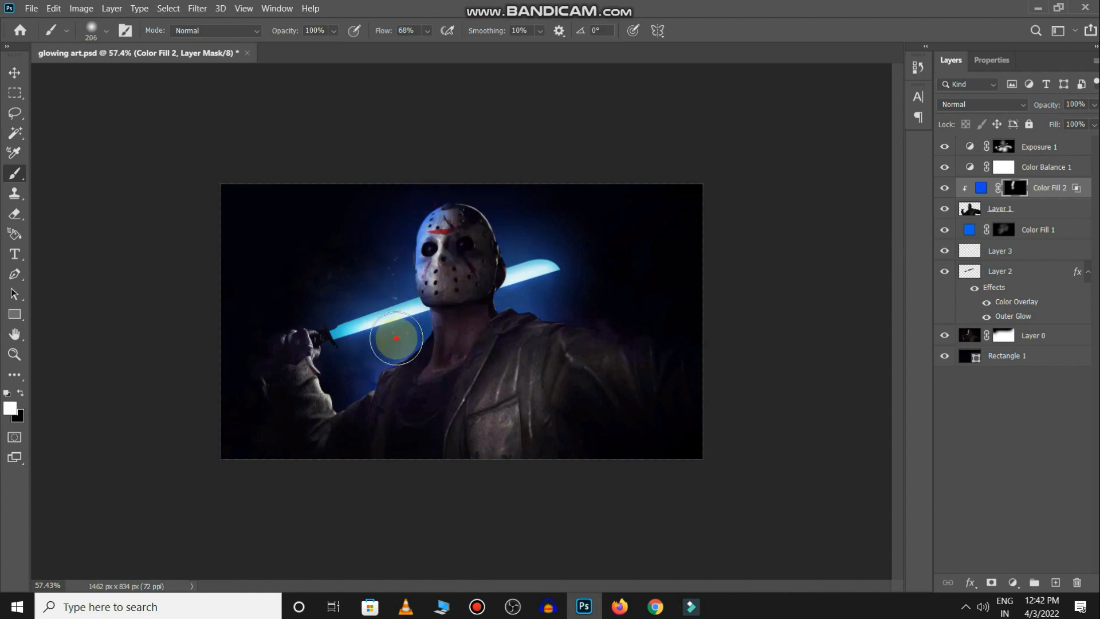
# - Reveal blue light along the raised sleeve, both shoulders and the back of the head on the Color Fill 2 mask
pyautogui.press('x')
pyautogui.click(424, 390)
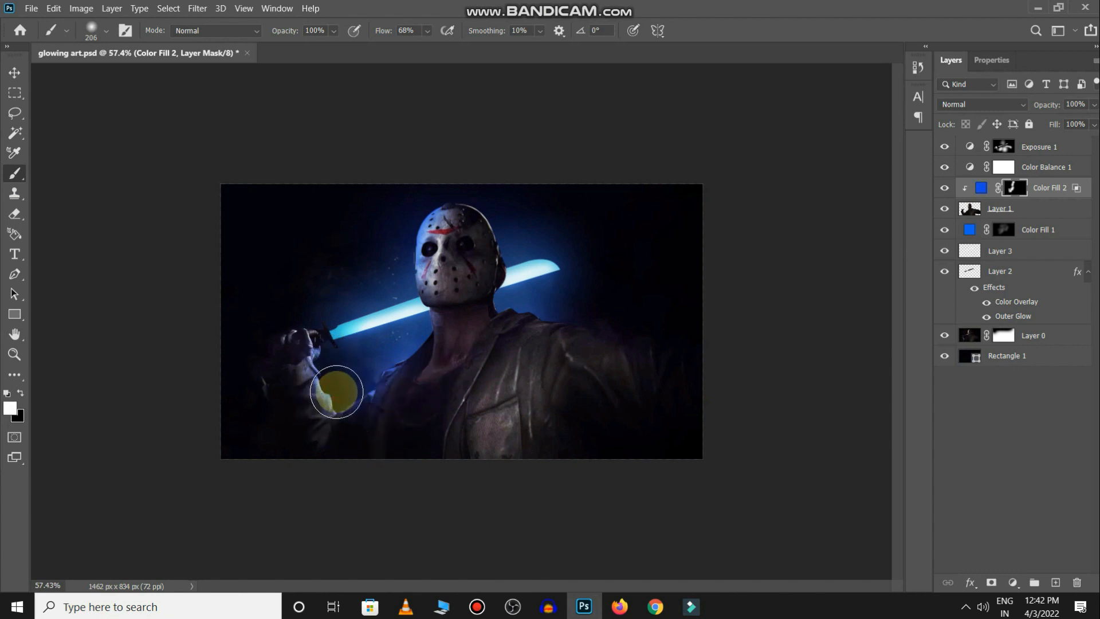
pyautogui.moveTo(346, 400); pyautogui.dragTo(369, 442)
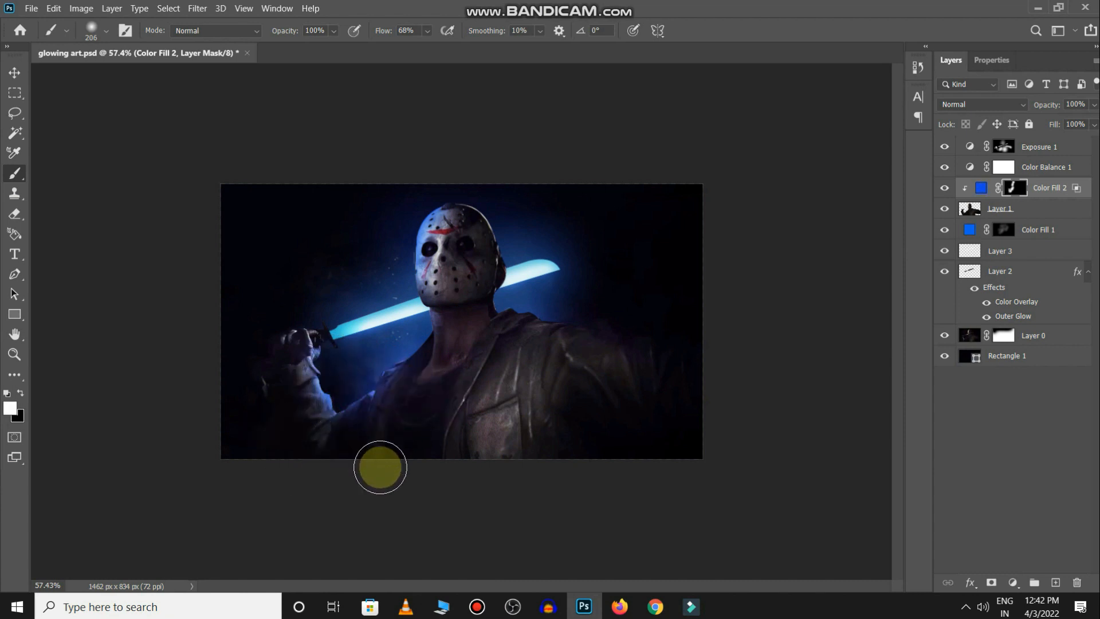
pyautogui.press('x')
pyautogui.moveTo(526, 308)
pyautogui.mouseDown()
pyautogui.moveTo(631, 322)
pyautogui.moveTo(590, 351)
pyautogui.mouseUp()
pyautogui.moveTo(504, 286); pyautogui.dragTo(509, 251)
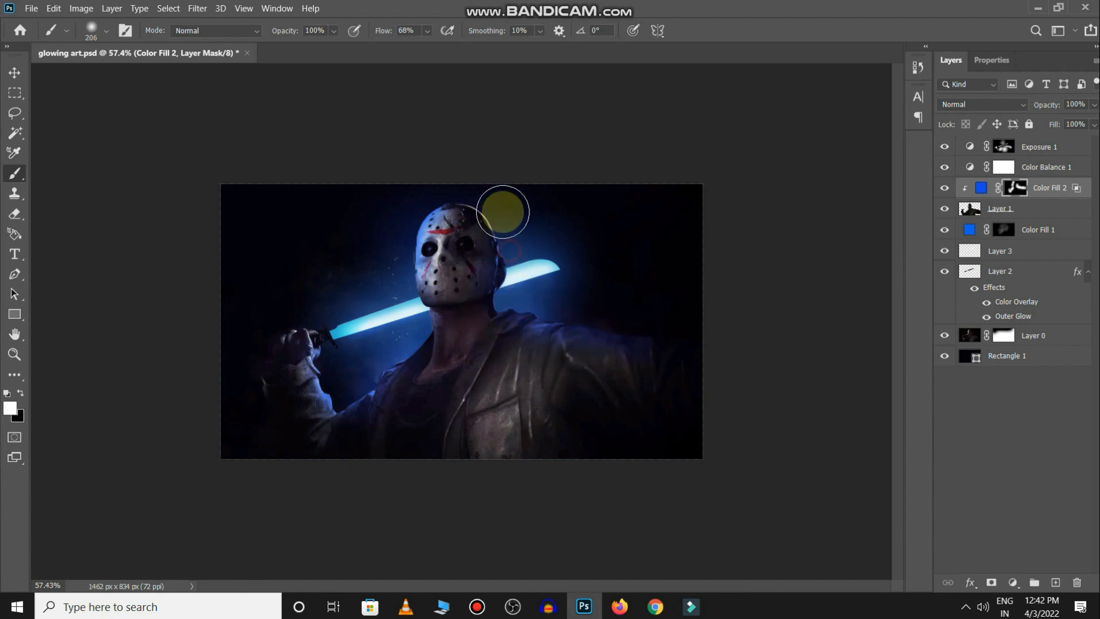
pyautogui.press(']')
pyautogui.press(']')
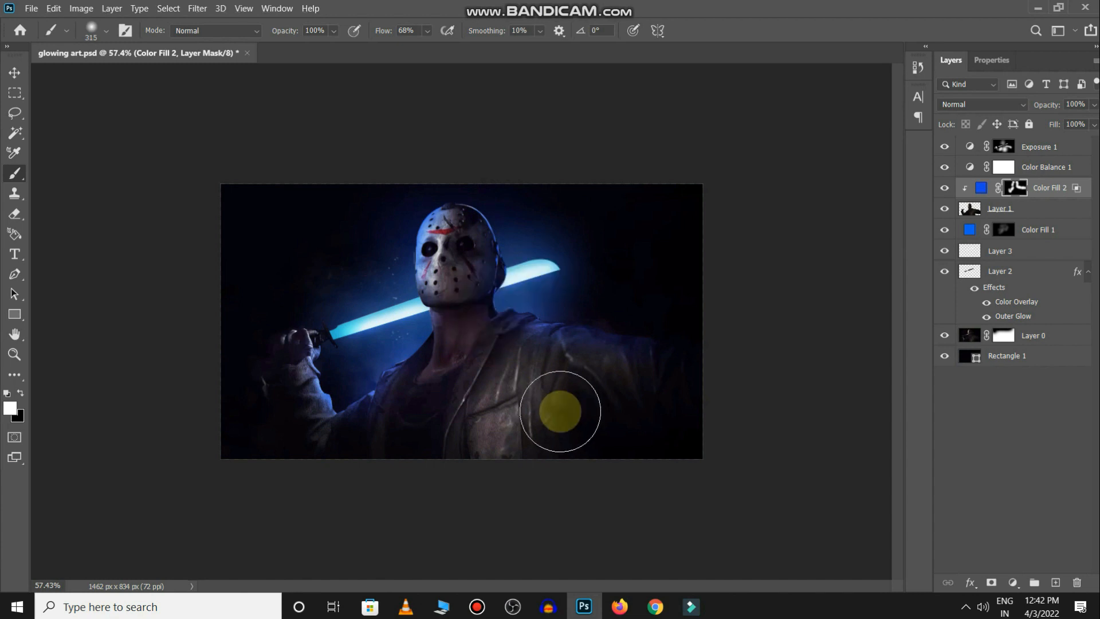
# - Paint thin blue highlights along the jacket's chest folds with a 46 px brush, trimming the spill in black
pyautogui.scroll(3, 559, 371)
pyautogui.keyDown('alt'); pyautogui.rightClick(593, 404); pyautogui.keyUp('alt')
pyautogui.keyDown('alt'); pyautogui.rightClick(572, 422); pyautogui.keyUp('alt')
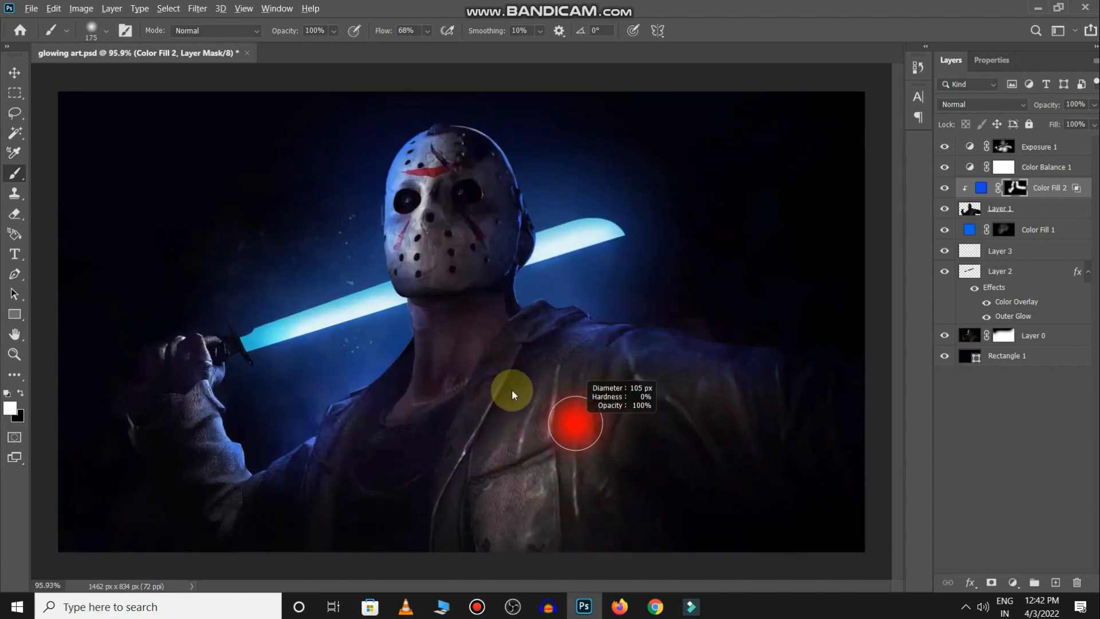
pyautogui.press('x')
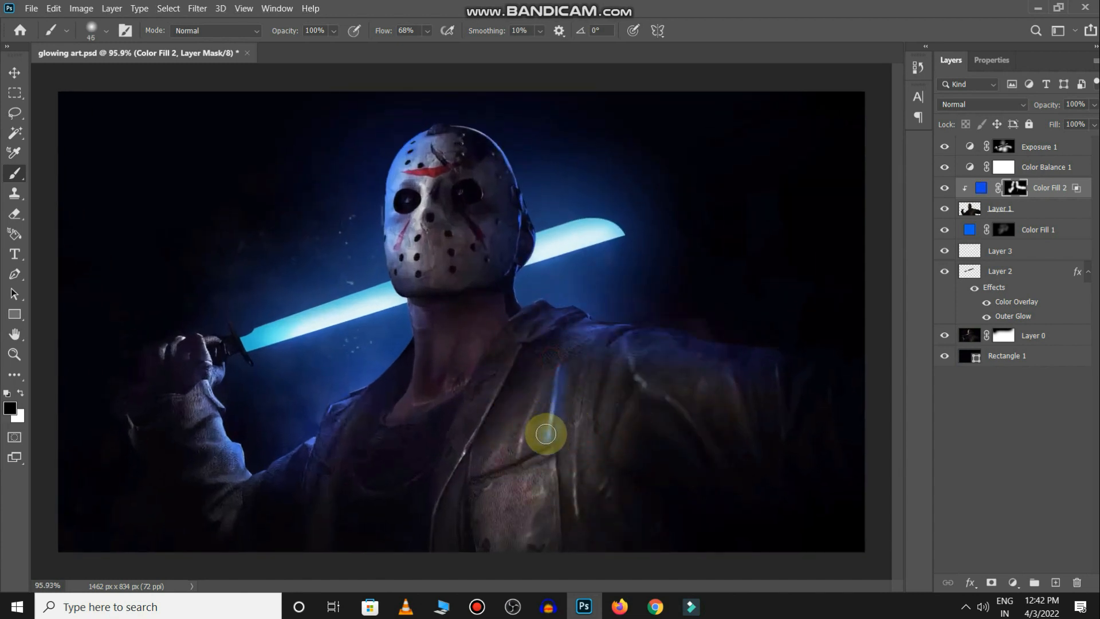
pyautogui.click(572, 393)
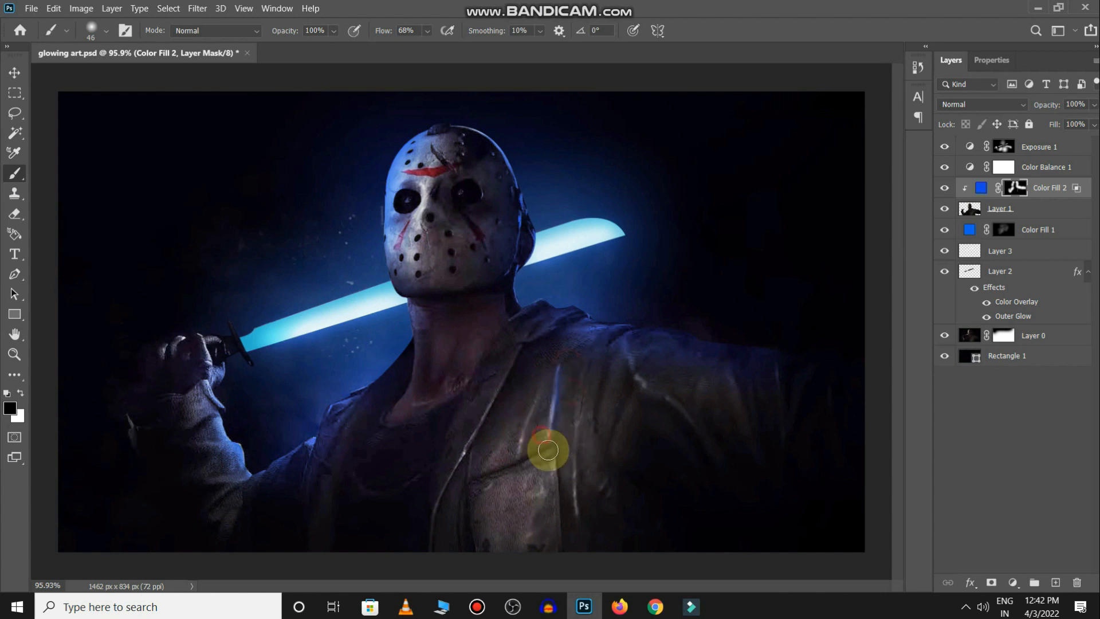
pyautogui.moveTo(577, 334); pyautogui.dragTo(628, 456)
pyautogui.moveTo(574, 298); pyautogui.dragTo(584, 448)
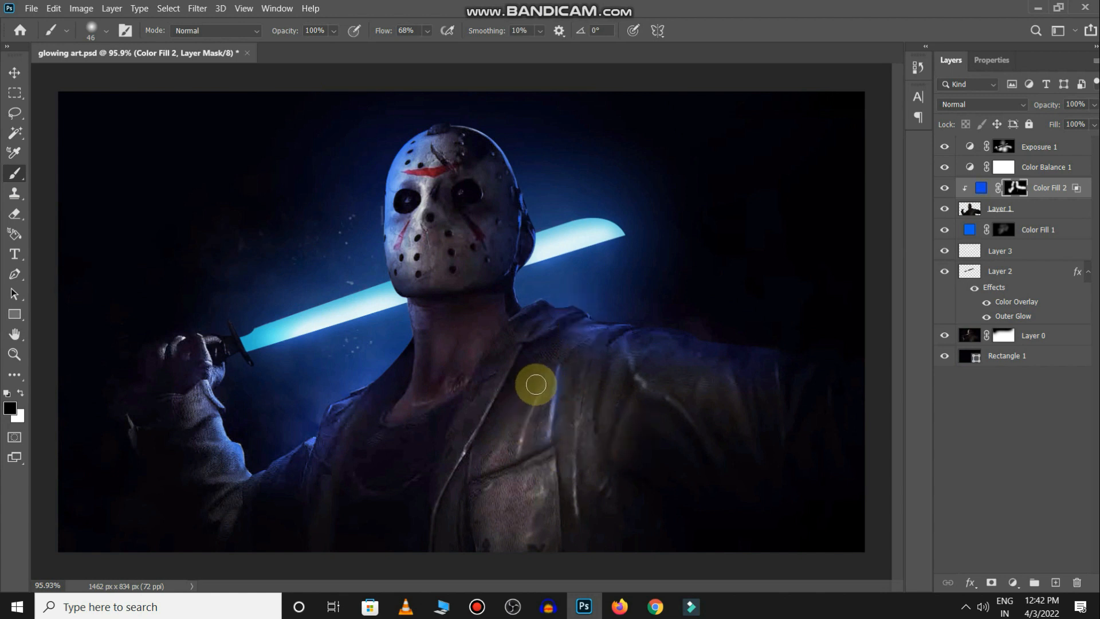
pyautogui.moveTo(536, 386); pyautogui.dragTo(521, 444)
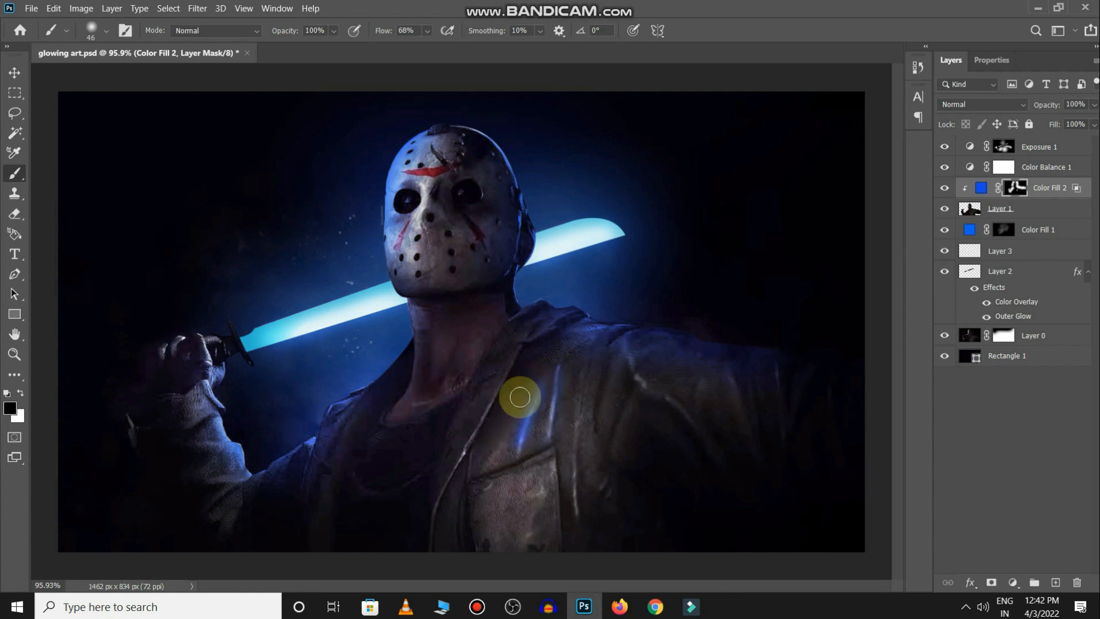
# - Soften the chest highlights with a 123 px black brush and add a blue streak beside the pocket with a 59 px brush
pyautogui.keyDown('alt'); pyautogui.rightClick(539, 360); pyautogui.keyUp('alt')
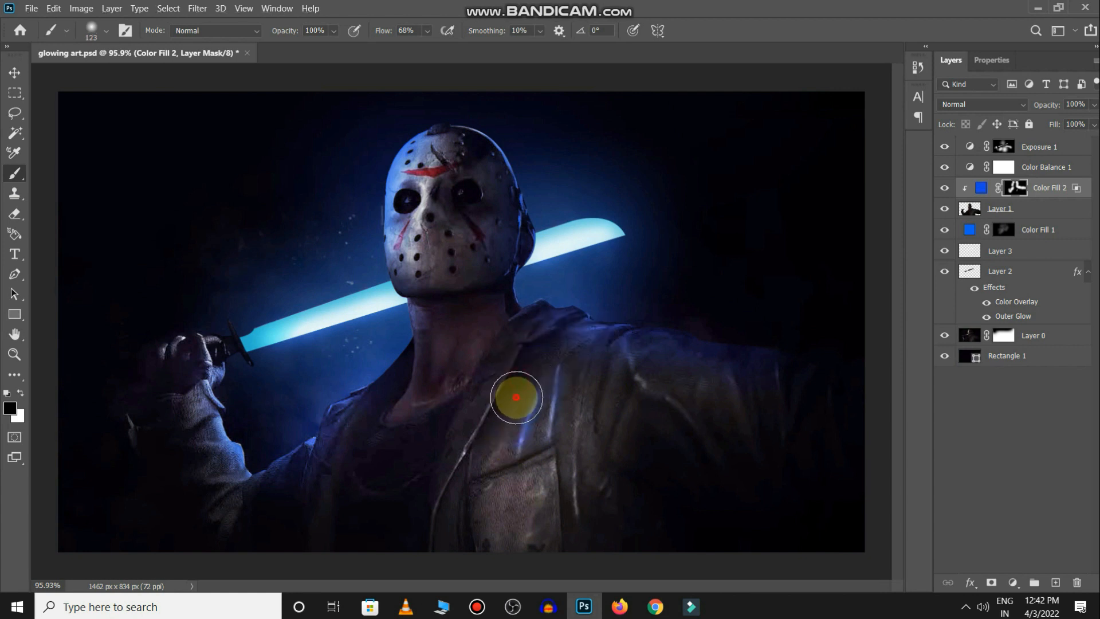
pyautogui.moveTo(516, 397); pyautogui.dragTo(506, 450)
pyautogui.keyDown('alt'); pyautogui.rightClick(543, 464); pyautogui.keyUp('alt')
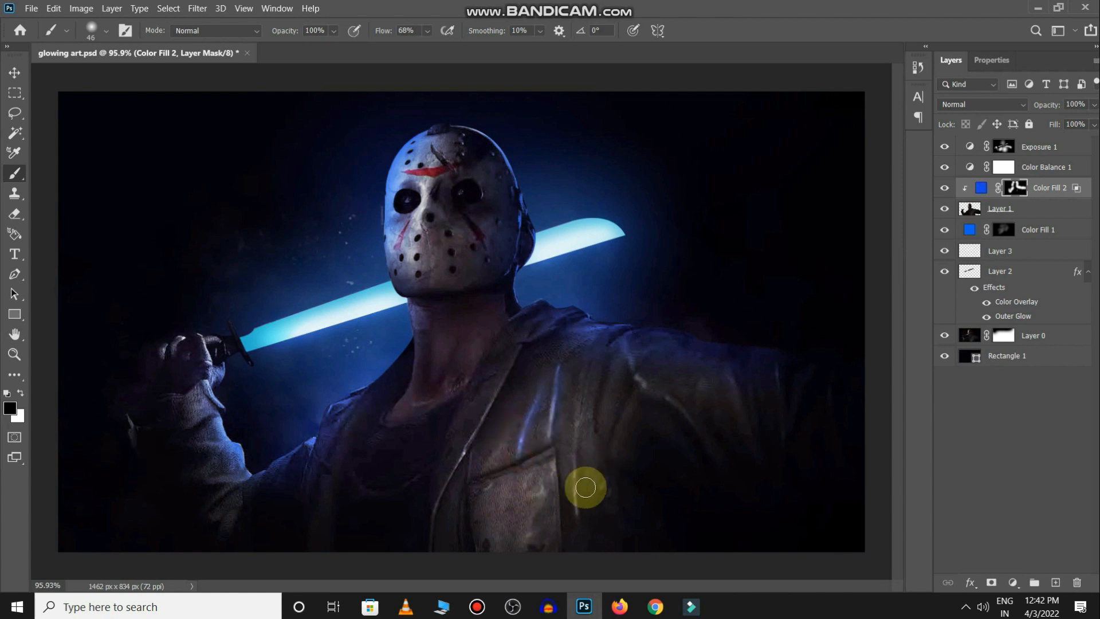
pyautogui.scroll(-4, 587, 412)
pyautogui.keyDown('alt'); pyautogui.rightClick(566, 370); pyautogui.keyUp('alt')
pyautogui.press('x')
pyautogui.moveTo(538, 385)
pyautogui.mouseDown()
pyautogui.moveTo(539, 444)
pyautogui.moveTo(547, 348)
pyautogui.moveTo(550, 435)
pyautogui.moveTo(553, 390)
pyautogui.moveTo(537, 372)
pyautogui.moveTo(531, 408)
pyautogui.mouseUp()
pyautogui.press('x')
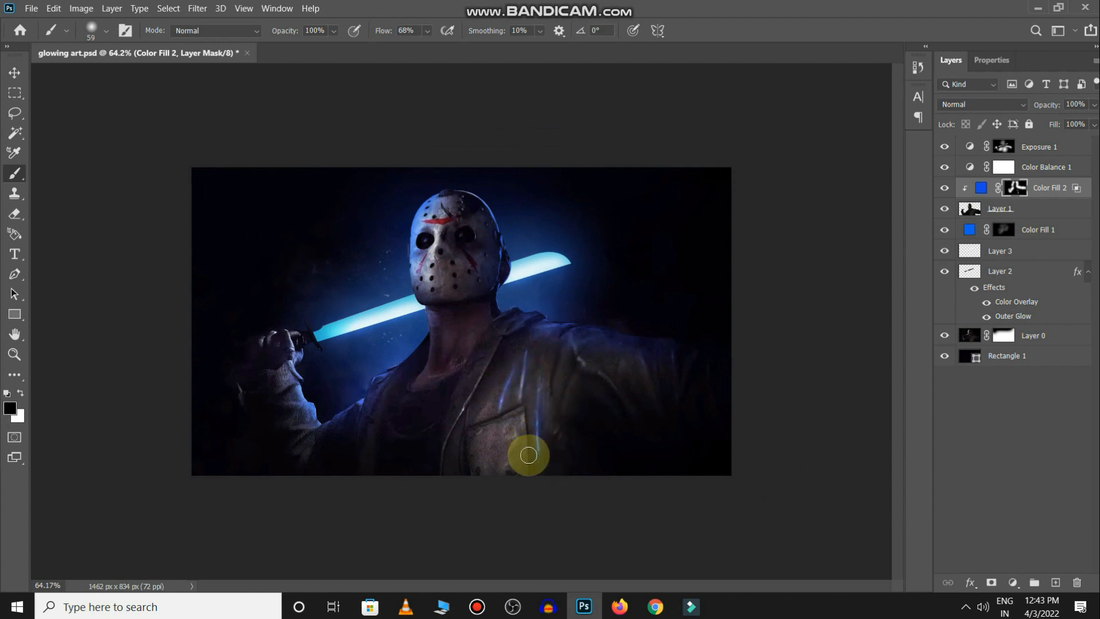
# - Refine the blue light on the outstretched sleeve in black with the brush enlarged to 151 px
pyautogui.click(637, 368)
pyautogui.press(']')
pyautogui.press(']')
pyautogui.press(']')
pyautogui.press(']')
pyautogui.press(']')
pyautogui.press(']')
pyautogui.press(']')
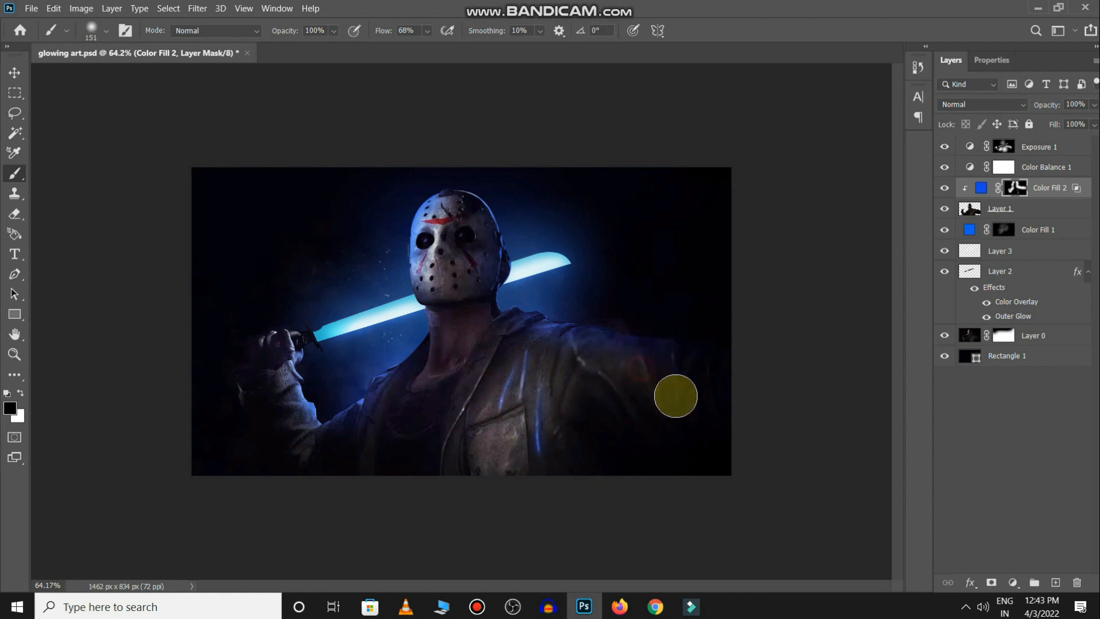
pyautogui.click(671, 398)
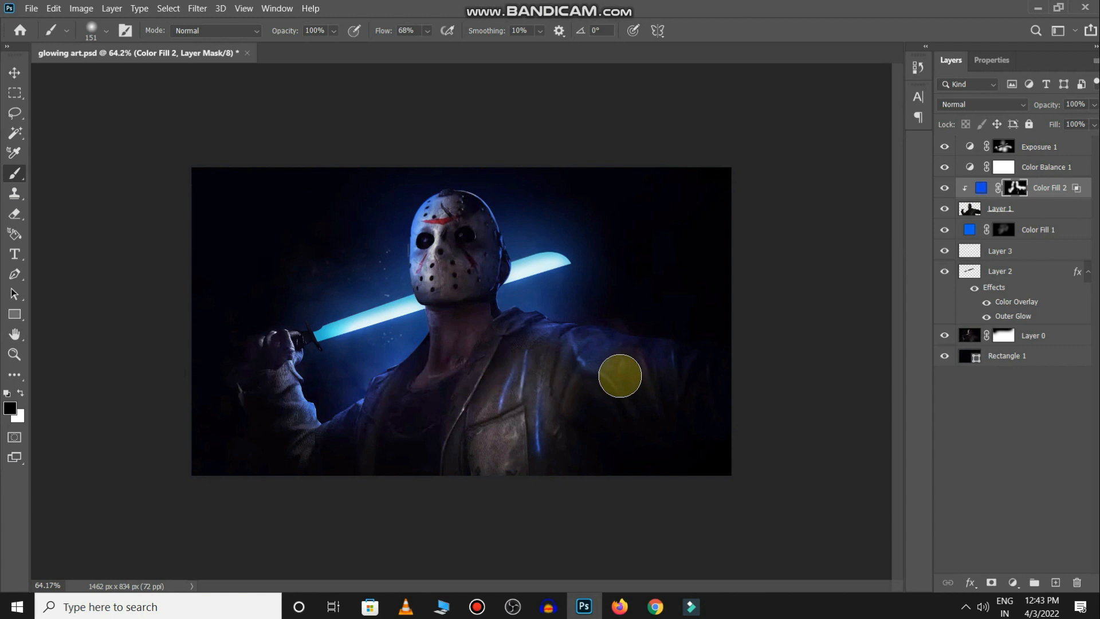
# - Blend the blue on the outstretched sleeve and jacket folds with a 219 px brush
pyautogui.press(']')
pyautogui.press(']')
pyautogui.press(']')
pyautogui.press('x')
pyautogui.click(643, 388)
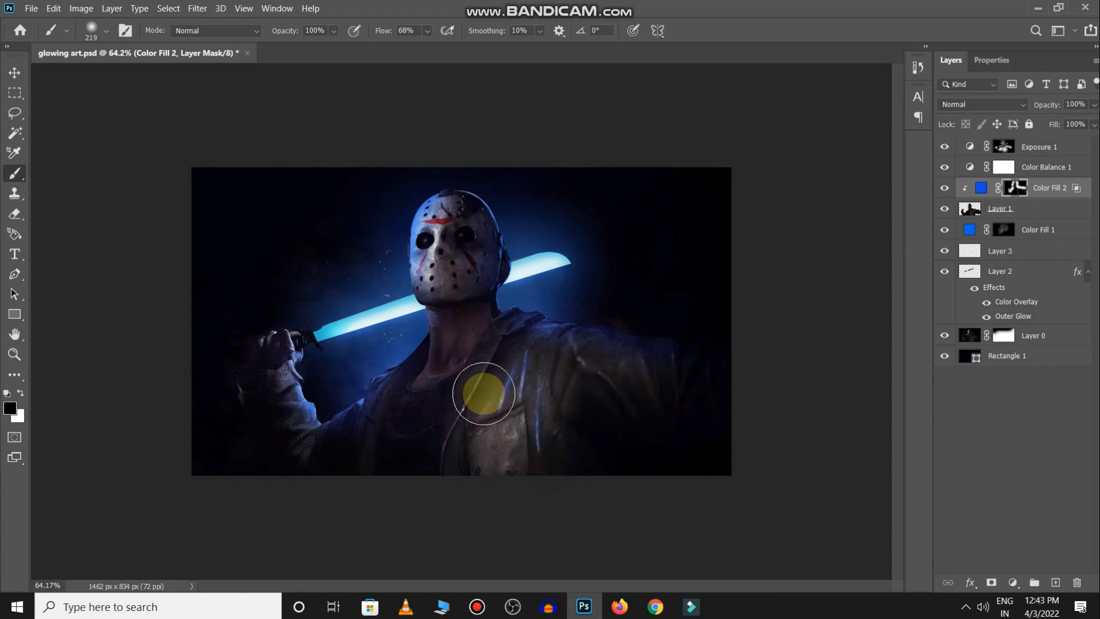
pyautogui.hotkey('ctrl', '-')
pyautogui.hotkey('ctrl', '+')
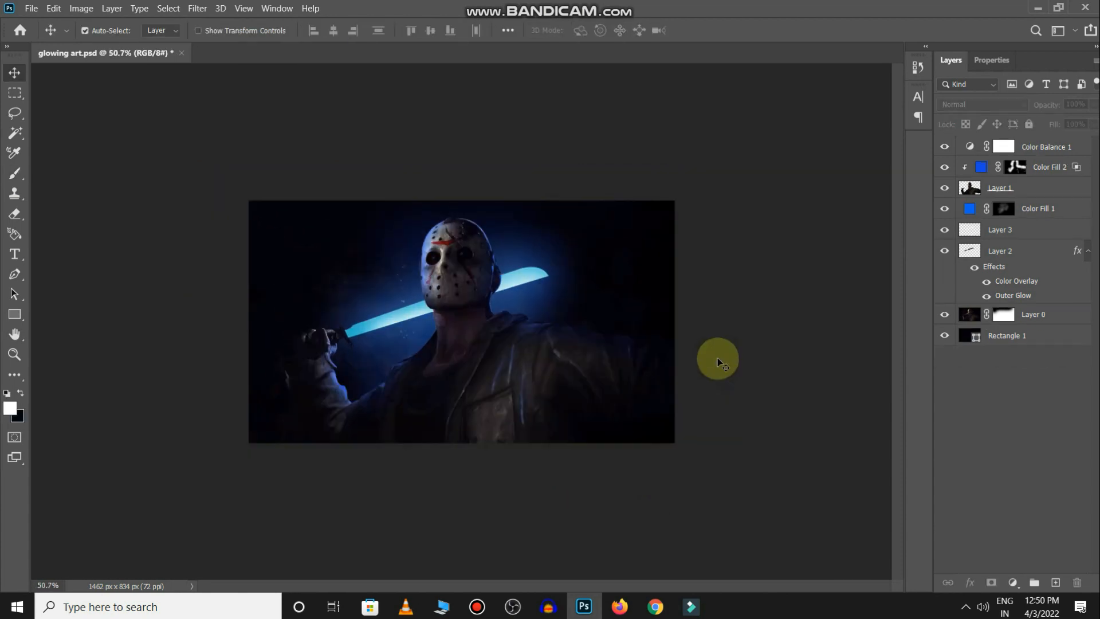
# - Add an Exposure adjustment layer at the top of the stack with exposure +1.08
pyautogui.scroll(3, 724, 361)
pyautogui.scroll(-1, 735, 361)
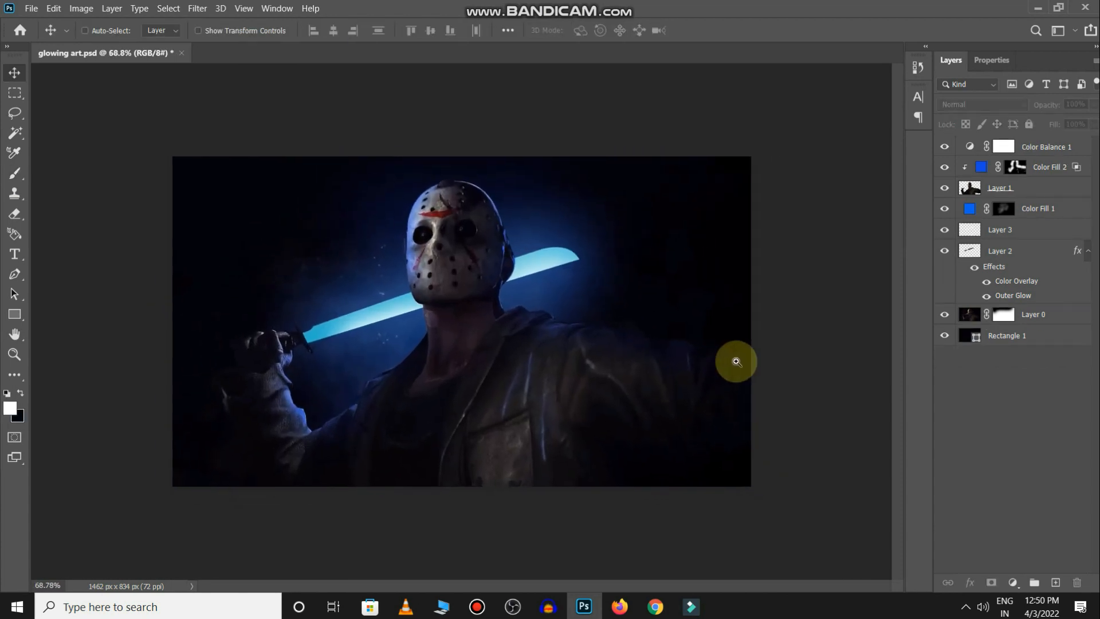
pyautogui.click(1012, 582)
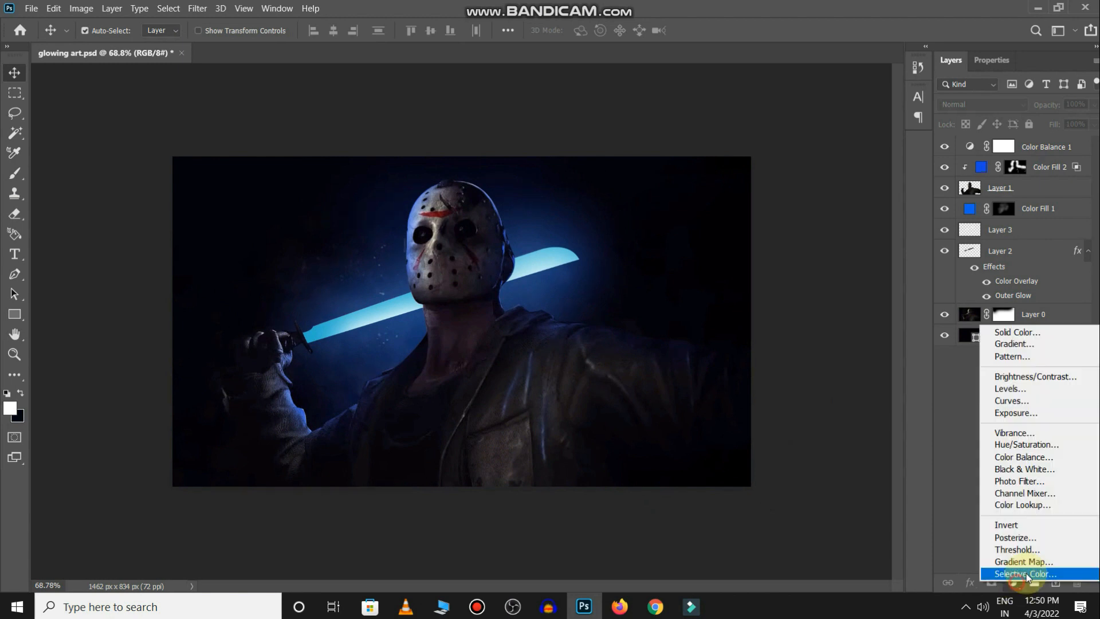
pyautogui.click(1029, 408)
pyautogui.moveTo(1015, 146); pyautogui.dragTo(1025, 147)
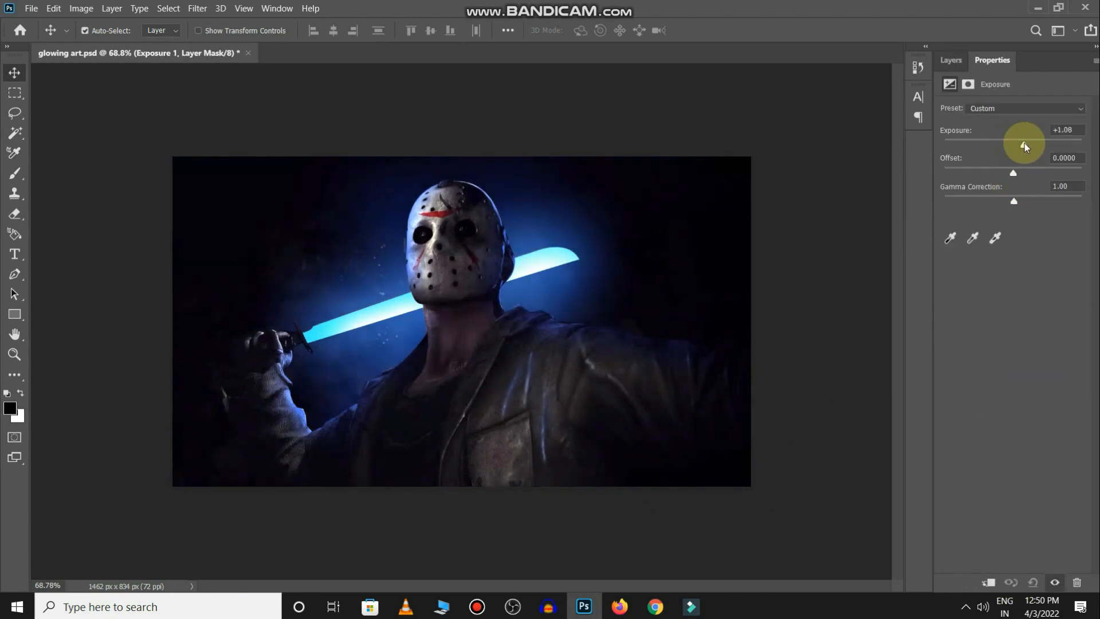
pyautogui.click(951, 60)
pyautogui.click(998, 397)
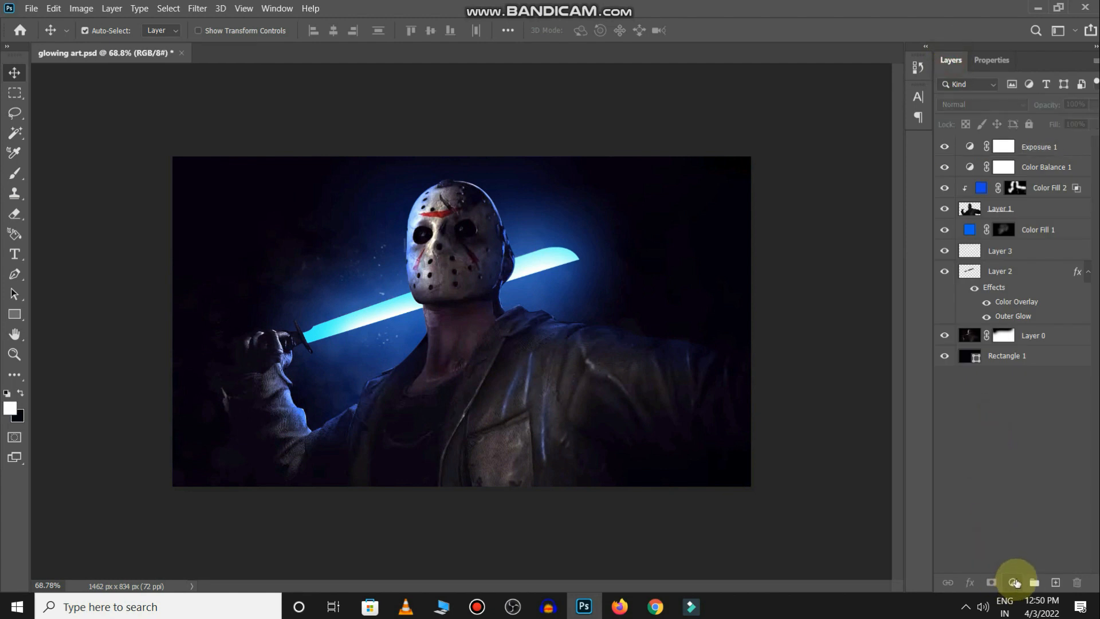
# - Add a second Exposure adjustment layer on top and raise its exposure until the figure blows out to white
pyautogui.click(1013, 582)
pyautogui.click(1025, 410)
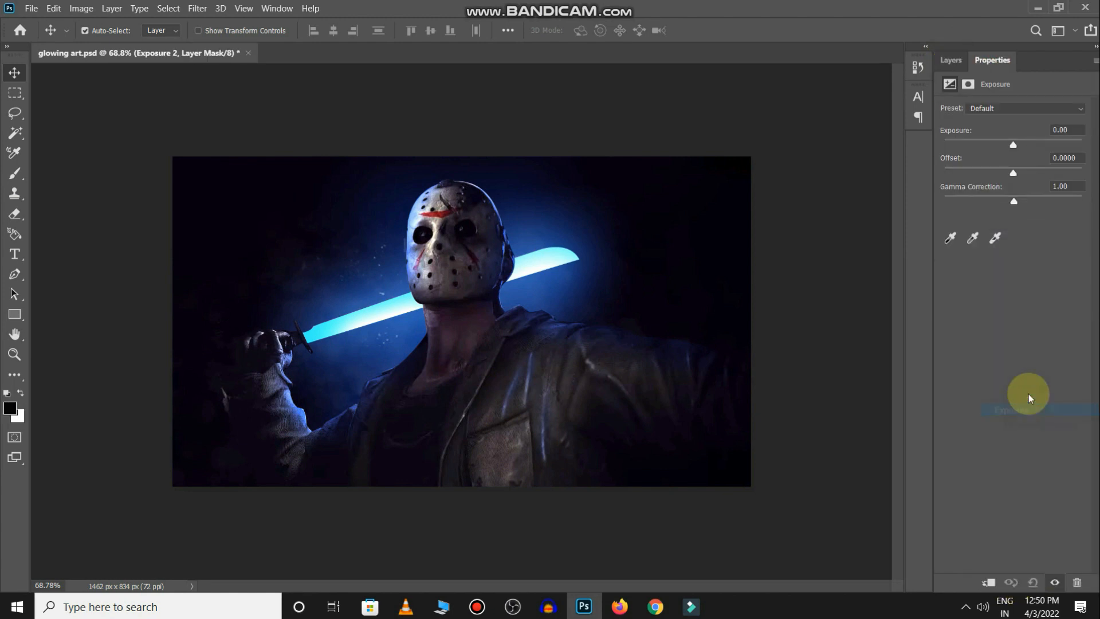
pyautogui.moveTo(1016, 145); pyautogui.dragTo(1060, 146)
pyautogui.click(955, 62)
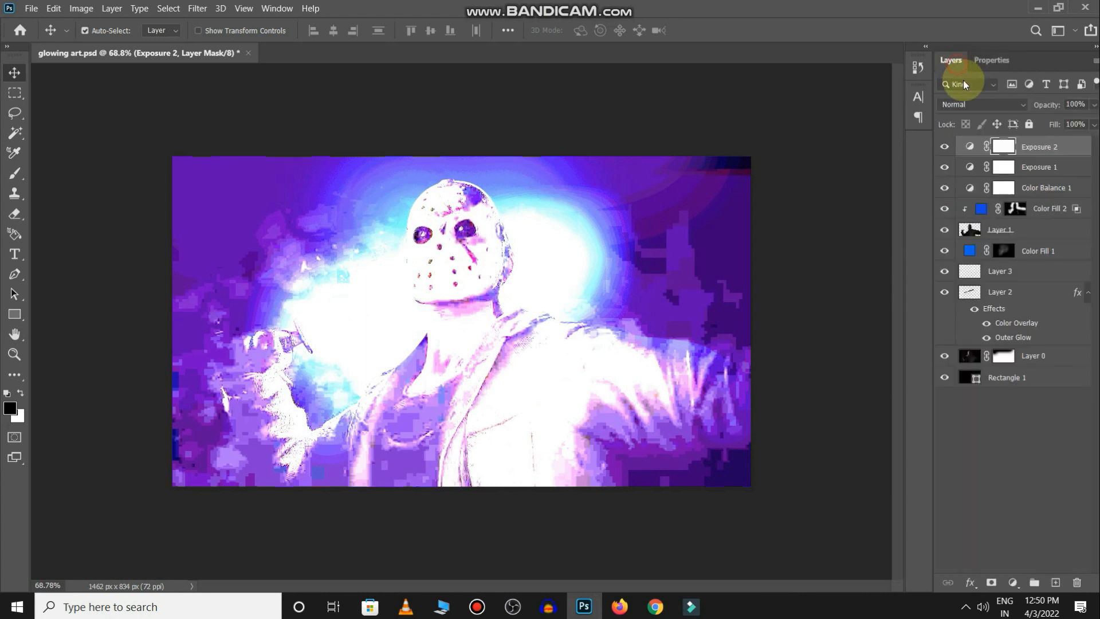
# - Invert the Exposure 2 mask to black and move the layer into the clipping group directly above Layer 1
pyautogui.hotkey('ctrl', 'i')
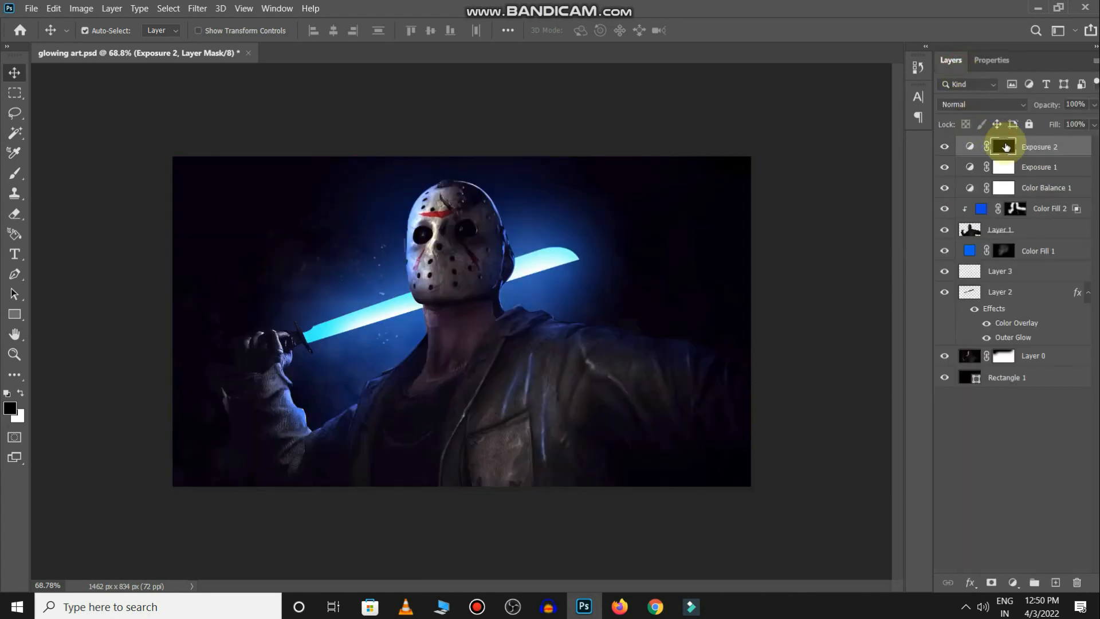
pyautogui.moveTo(1061, 147); pyautogui.dragTo(1067, 221)
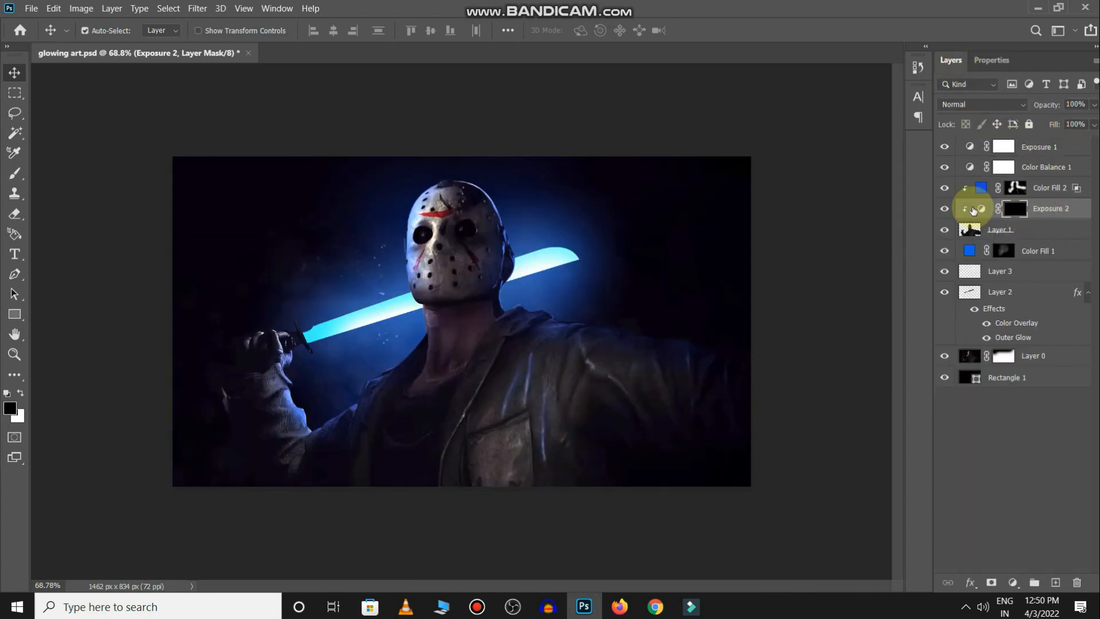
# - Paint rim light along the blade-side shoulder, collar and raised sleeve on the Exposure 2 mask with a 72 px brush, correcting in black
pyautogui.moveTo(411, 324)
pyautogui.mouseDown()
pyautogui.moveTo(453, 332)
pyautogui.moveTo(399, 304)
pyautogui.moveTo(457, 327)
pyautogui.mouseUp()
pyautogui.press('b')
pyautogui.press('x')
pyautogui.moveTo(457, 274)
pyautogui.mouseDown()
pyautogui.moveTo(455, 398)
pyautogui.moveTo(460, 369)
pyautogui.moveTo(361, 514)
pyautogui.moveTo(339, 510)
pyautogui.moveTo(358, 538)
pyautogui.mouseUp()
pyautogui.moveTo(447, 487)
pyautogui.mouseDown()
pyautogui.moveTo(375, 549)
pyautogui.moveTo(494, 468)
pyautogui.moveTo(405, 526)
pyautogui.mouseUp()
pyautogui.press('x')
pyautogui.moveTo(510, 479); pyautogui.dragTo(528, 479)
pyautogui.moveTo(483, 476)
pyautogui.mouseDown()
pyautogui.moveTo(478, 322)
pyautogui.moveTo(497, 266)
pyautogui.mouseUp()
pyautogui.moveTo(461, 299); pyautogui.dragTo(496, 304)
pyautogui.moveTo(551, 325); pyautogui.dragTo(509, 324)
pyautogui.moveTo(391, 318); pyautogui.dragTo(410, 319)
pyautogui.moveTo(373, 336)
pyautogui.mouseDown()
pyautogui.moveTo(268, 430)
pyautogui.moveTo(214, 429)
pyautogui.moveTo(165, 319)
pyautogui.mouseUp()
pyautogui.press('x')
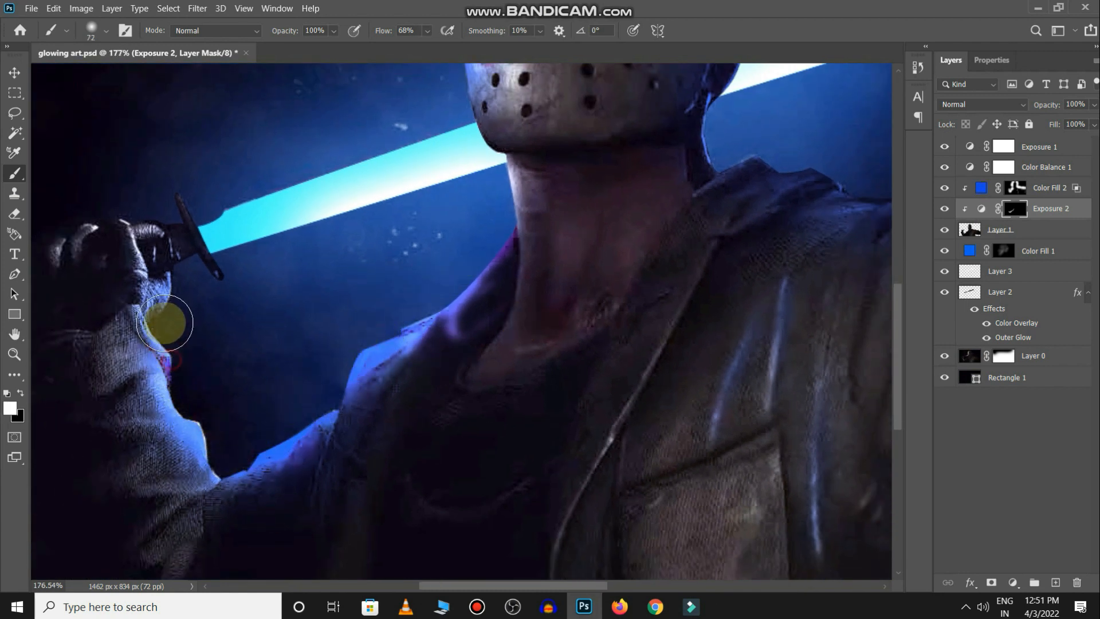
pyautogui.moveTo(416, 407); pyautogui.dragTo(321, 394)
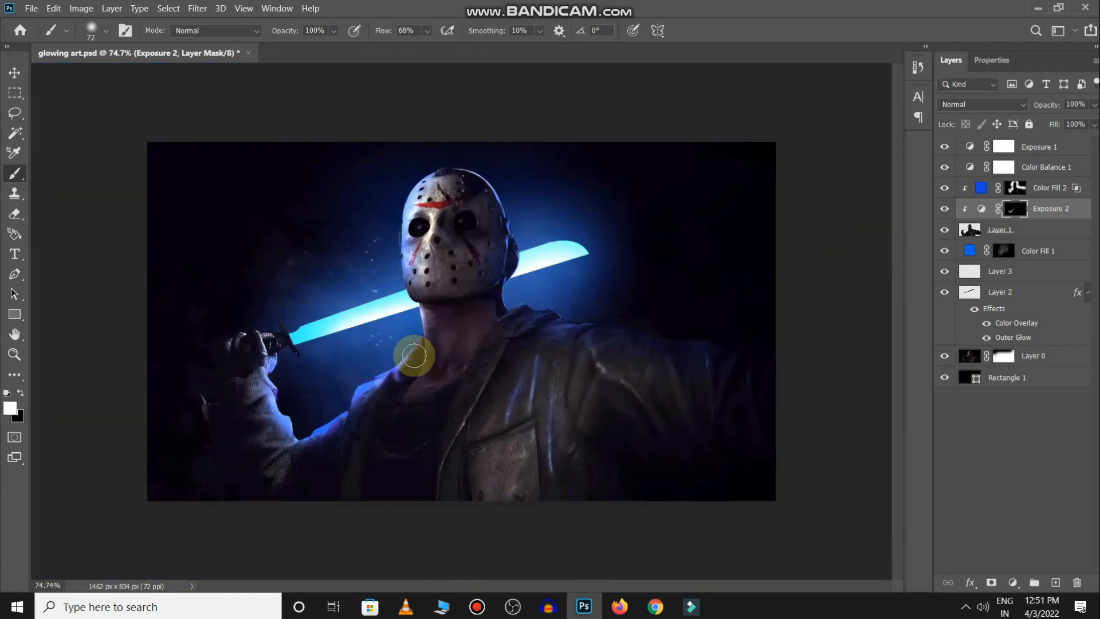
# - Paint rim light around the head's outer edge, the ear and the back of the neck with the 72 px white brush
pyautogui.moveTo(512, 181); pyautogui.dragTo(565, 188)
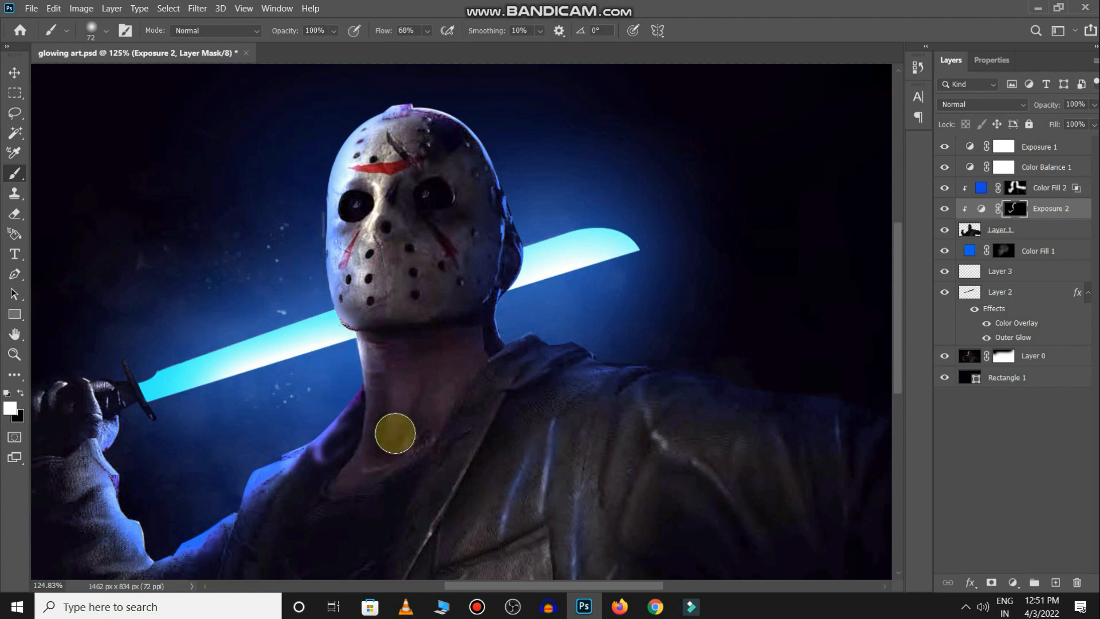
pyautogui.moveTo(491, 145); pyautogui.dragTo(516, 165)
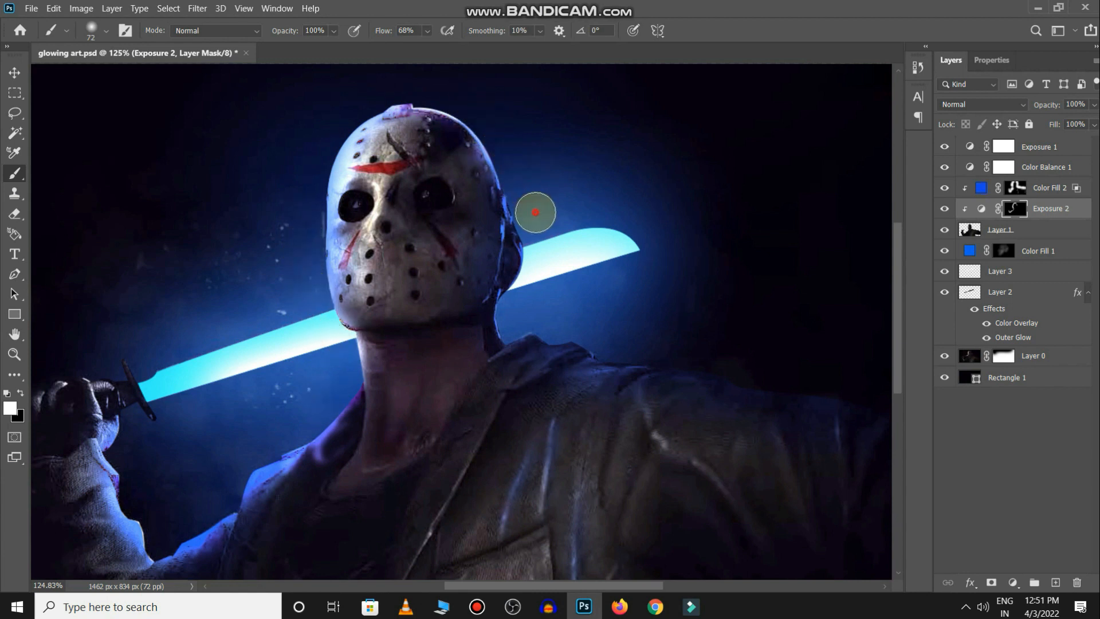
pyautogui.moveTo(535, 212); pyautogui.dragTo(538, 224)
pyautogui.moveTo(516, 326); pyautogui.dragTo(533, 328)
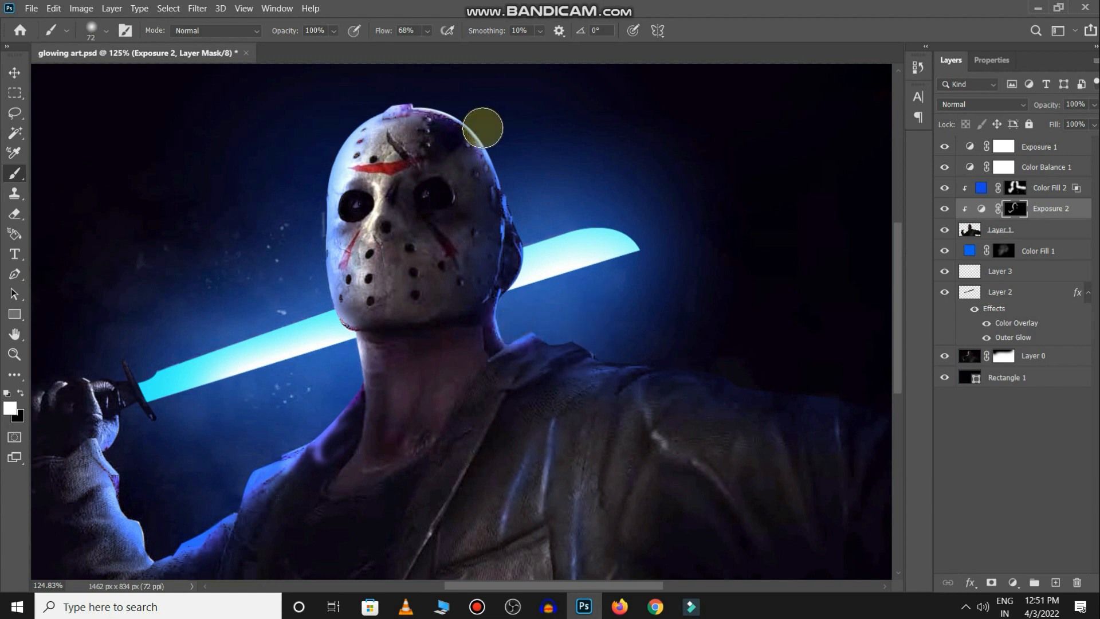
# - Set the brush flow to 54%, paint rim light along the outstretched shoulder and arm, and enlarge the brush to 146 px
pyautogui.moveTo(387, 33); pyautogui.dragTo(388, 32)
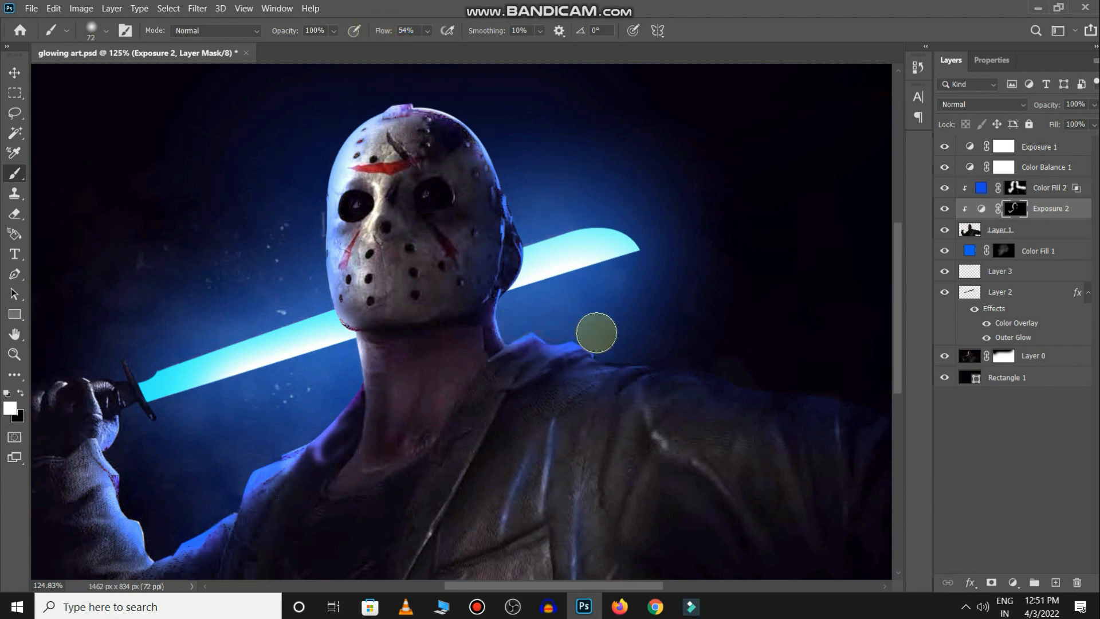
pyautogui.moveTo(671, 365); pyautogui.dragTo(441, 303)
pyautogui.moveTo(503, 339); pyautogui.dragTo(390, 312)
pyautogui.keyDown('alt'); pyautogui.rightClick(548, 295); pyautogui.keyUp('alt')
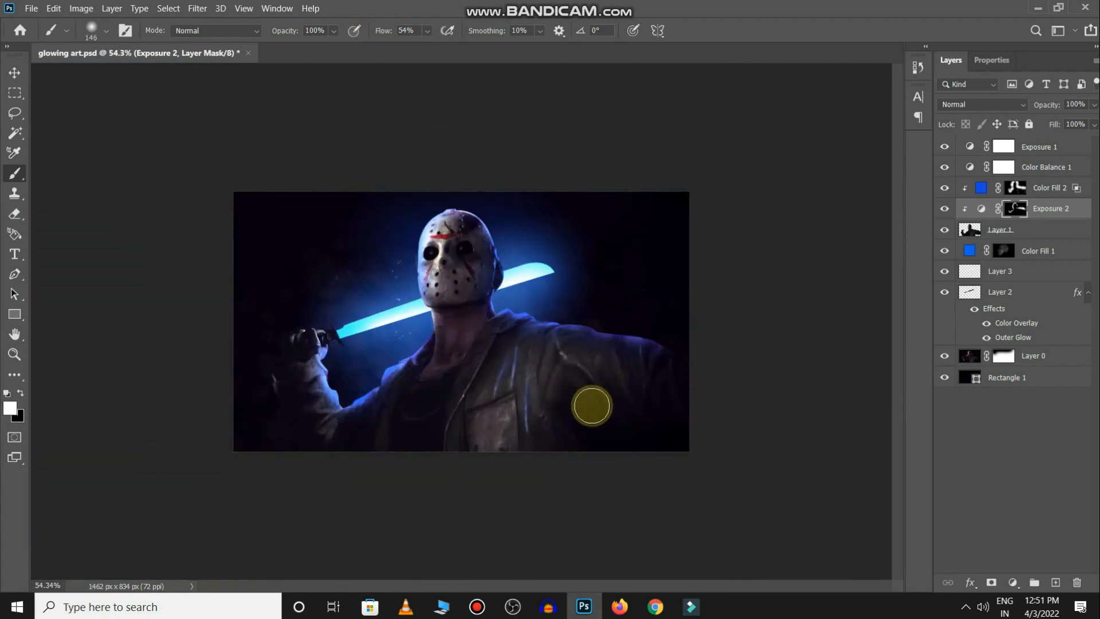
# - Extend the light over the jacket's chest and outstretched sleeve on the Exposure 2 mask, enlarging the white brush to 400 px
pyautogui.moveTo(599, 384); pyautogui.dragTo(581, 370)
pyautogui.moveTo(527, 393); pyautogui.dragTo(537, 375)
pyautogui.press(']')
pyautogui.press(']')
pyautogui.press(']')
pyautogui.press(']')
pyautogui.press(']')
pyautogui.press(']')
pyautogui.click(536, 395)
pyautogui.hotkey('ctrl', 'z')
pyautogui.moveTo(690, 386); pyautogui.dragTo(668, 375)
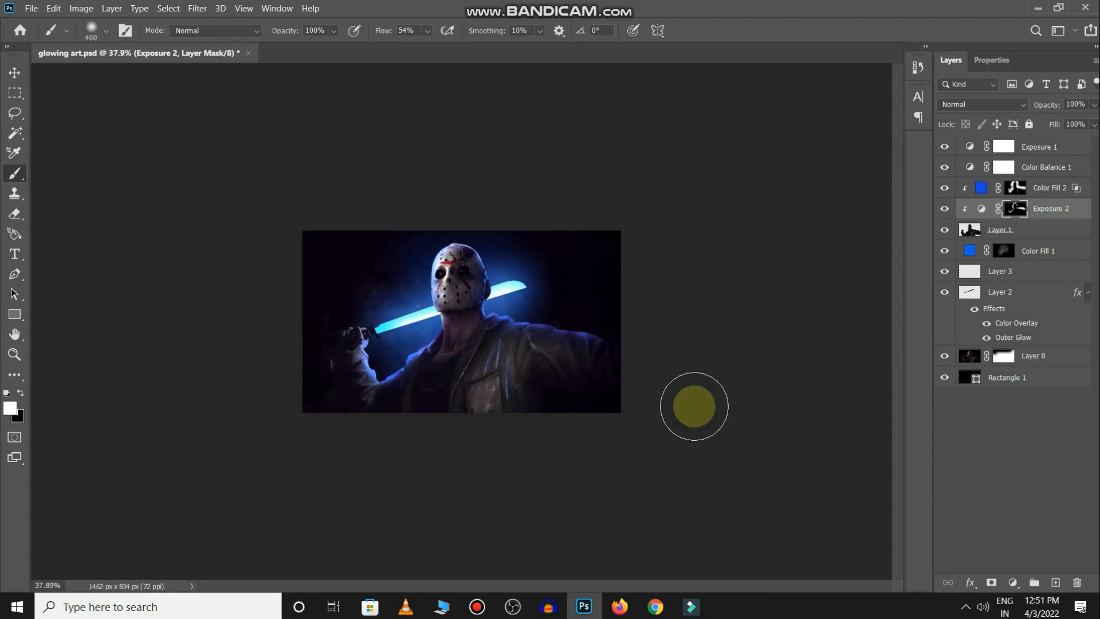
pyautogui.press('v')
pyautogui.click(973, 442)
pyautogui.moveTo(356, 333); pyautogui.dragTo(402, 343)
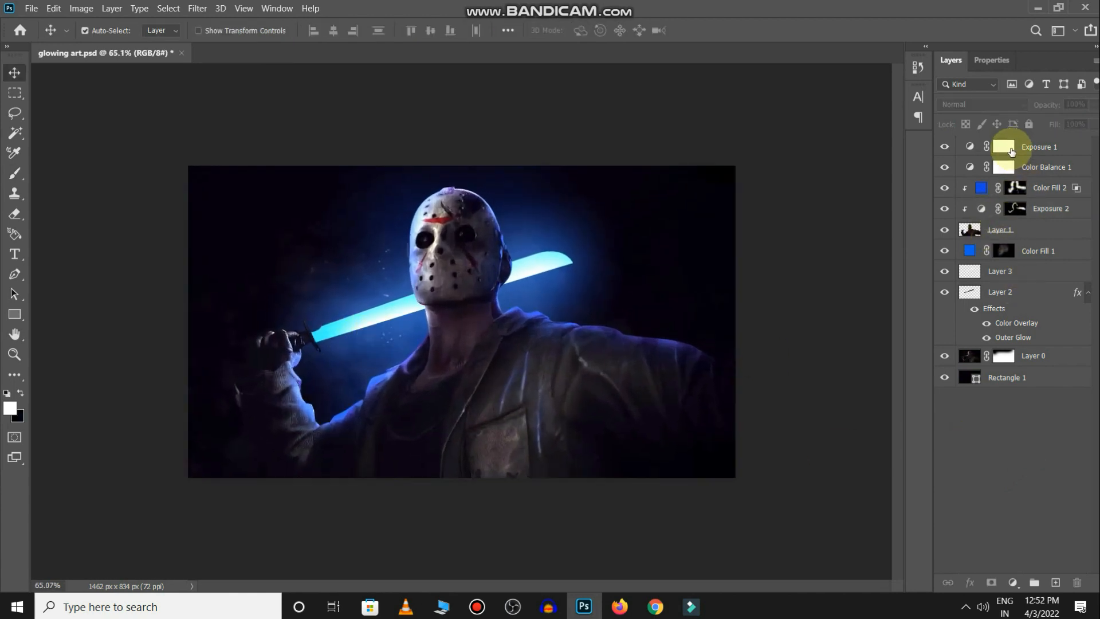
# - Tone down the raised hand and neck on the Exposure 2 mask with a 113–140 px black brush, and save the document
pyautogui.click(1018, 211)
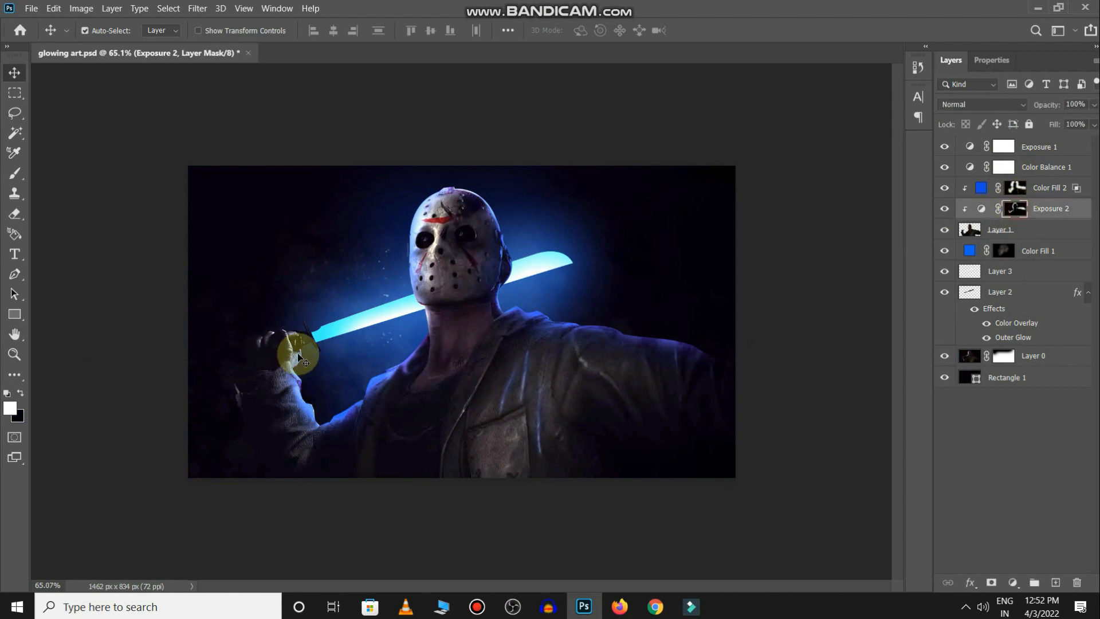
pyautogui.press('b')
pyautogui.moveTo(281, 324)
pyautogui.mouseDown()
pyautogui.moveTo(239, 316)
pyautogui.moveTo(253, 317)
pyautogui.mouseUp()
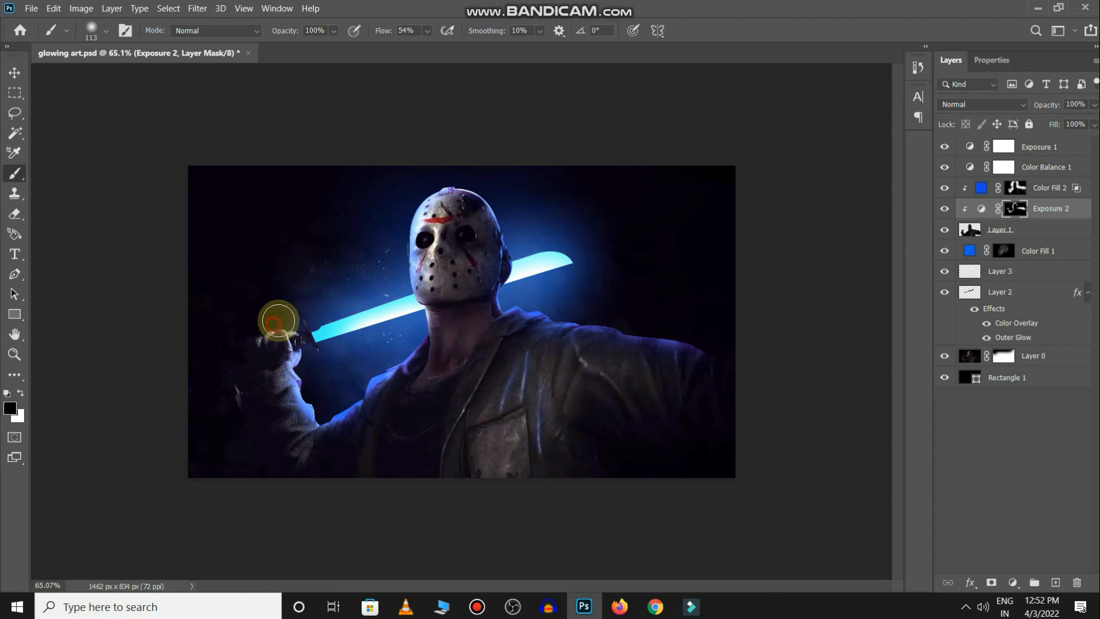
pyautogui.scroll(-1, 453, 372)
pyautogui.moveTo(456, 351)
pyautogui.mouseDown()
pyautogui.moveTo(481, 346)
pyautogui.moveTo(460, 339)
pyautogui.mouseUp()
pyautogui.press('x')
pyautogui.click(451, 341)
pyautogui.press('x')
pyautogui.click(458, 330)
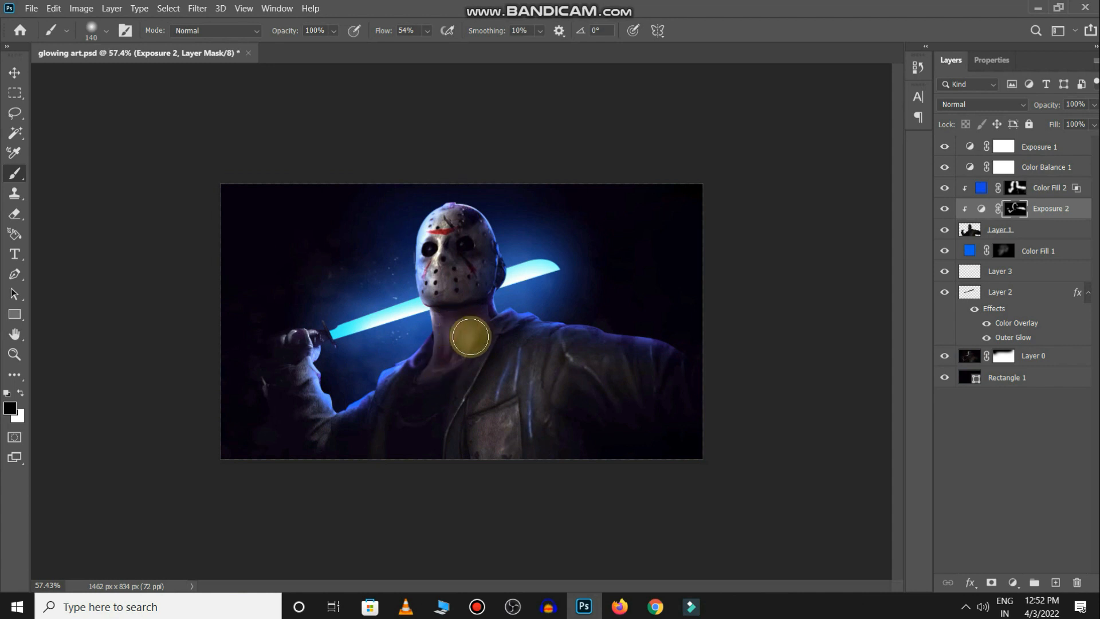
pyautogui.press('x')
pyautogui.hotkey('ctrl', 's')
# - Add a blue Solid Color fill layer at the top of the stack and set its blend mode to Color Dodge
pyautogui.click(1005, 429)
pyautogui.click(1013, 582)
pyautogui.click(1024, 336)
pyautogui.click(918, 223)
pyautogui.moveTo(891, 174); pyautogui.dragTo(866, 167)
pyautogui.click(1049, 154)
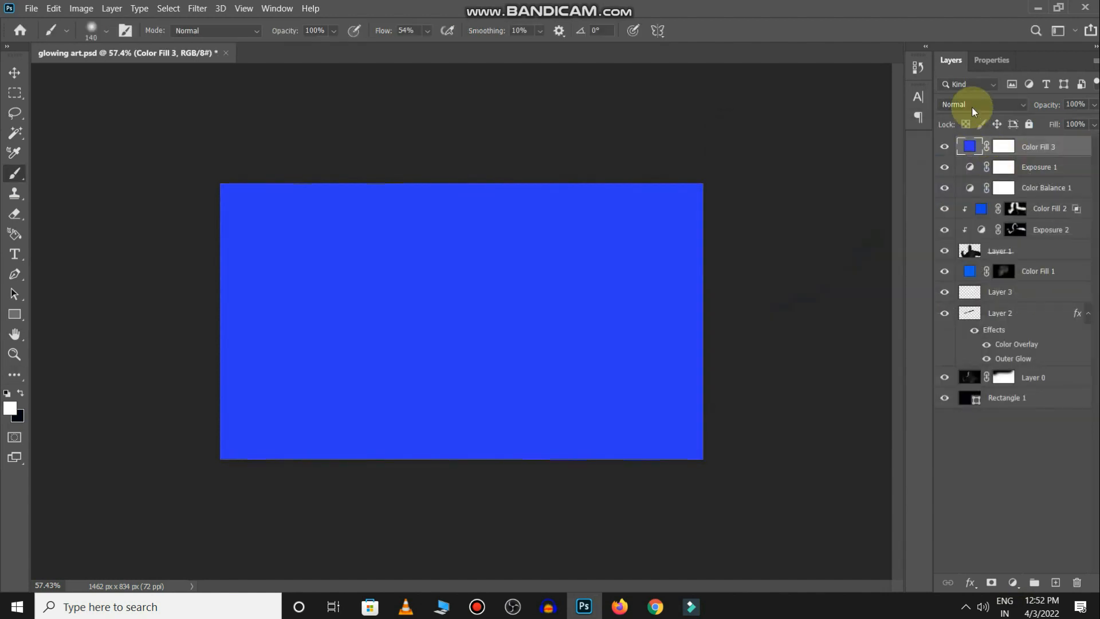
pyautogui.click(972, 106)
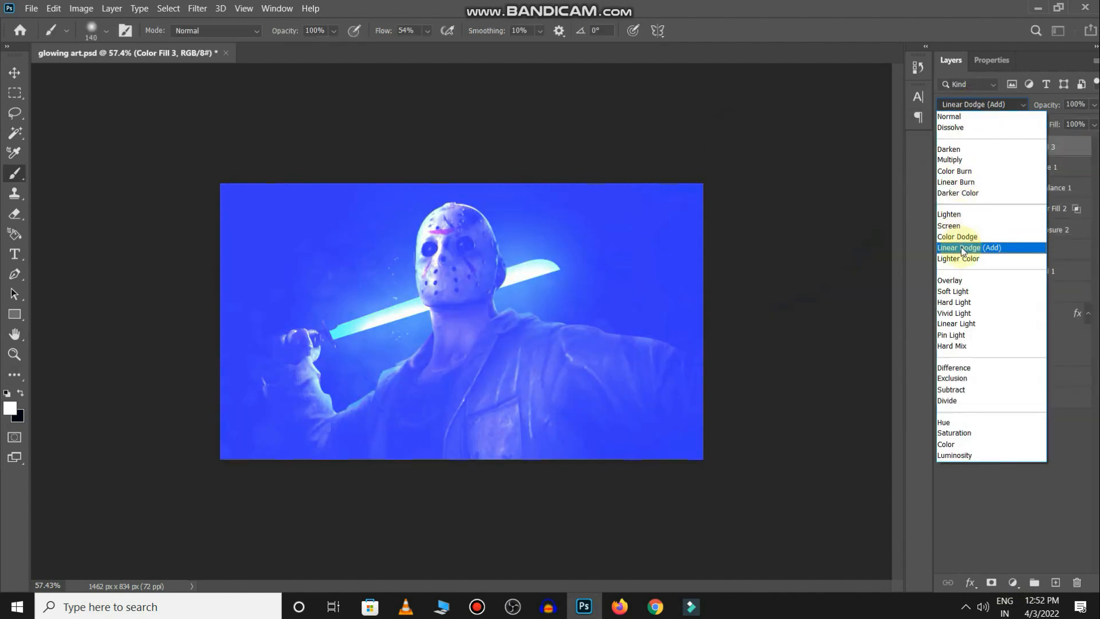
pyautogui.click(963, 236)
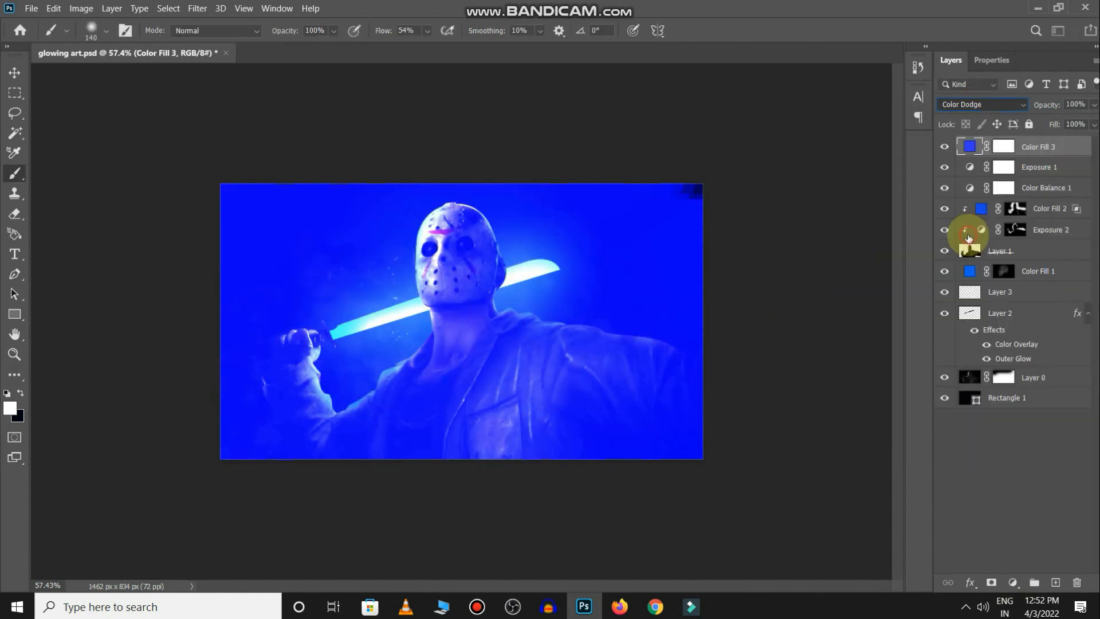
# - Split the Color Fill 3 layer's Blend If underlying-layer black slider to 0 / 74
pyautogui.doubleClick(1084, 151)
pyautogui.moveTo(609, 91); pyautogui.dragTo(785, 97)
pyautogui.moveTo(910, 384); pyautogui.dragTo(962, 385)
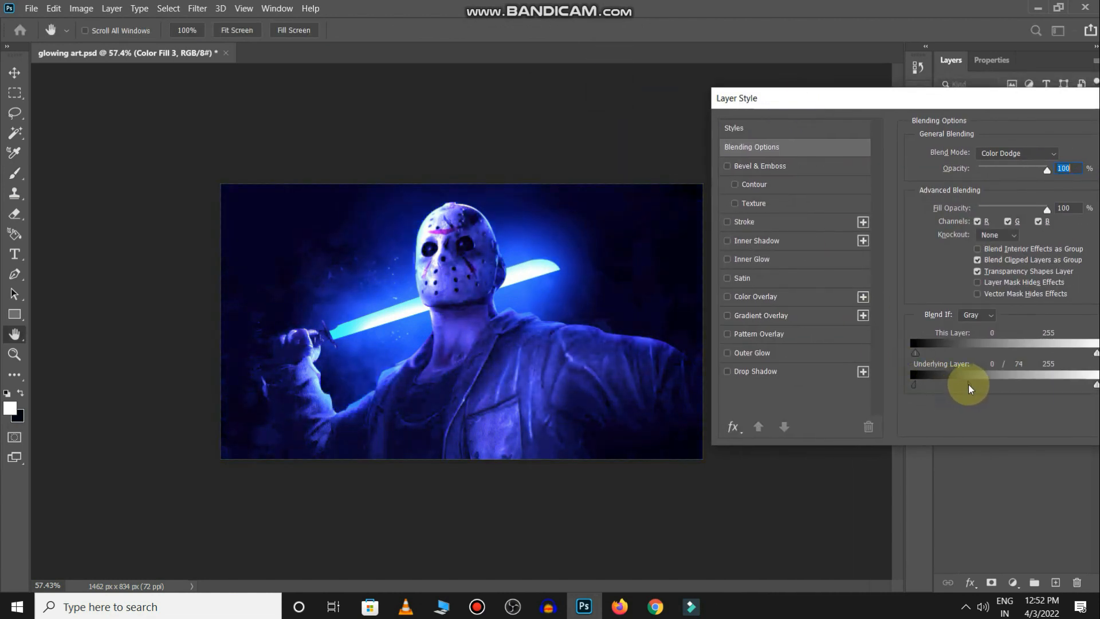
pyautogui.press('Return')
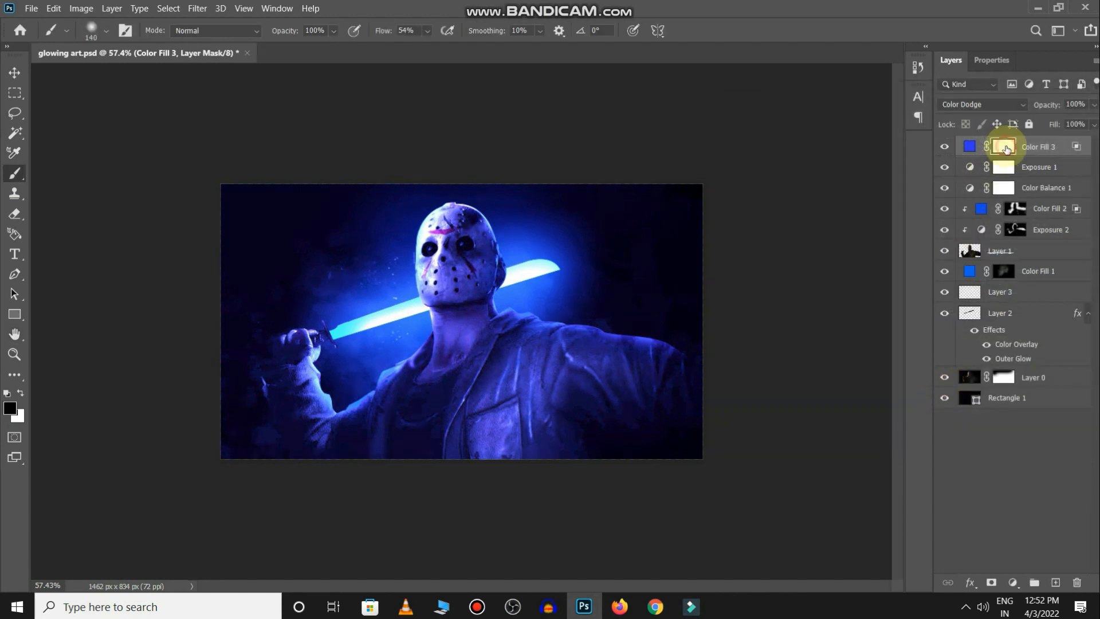
# - Invert the Color Fill 3 mask to black and paint blue light onto the jacket and outstretched arm with a 213 px white brush
pyautogui.hotkey('ctrl', 'i')
pyautogui.moveTo(541, 334); pyautogui.dragTo(571, 344)
pyautogui.moveTo(520, 386)
pyautogui.mouseDown()
pyautogui.moveTo(521, 368)
pyautogui.moveTo(499, 432)
pyautogui.moveTo(529, 427)
pyautogui.moveTo(489, 462)
pyautogui.mouseUp()
pyautogui.press('x')
pyautogui.moveTo(570, 359)
pyautogui.mouseDown()
pyautogui.moveTo(610, 361)
pyautogui.moveTo(582, 417)
pyautogui.moveTo(449, 405)
pyautogui.moveTo(457, 339)
pyautogui.moveTo(402, 459)
pyautogui.moveTo(468, 317)
pyautogui.mouseUp()
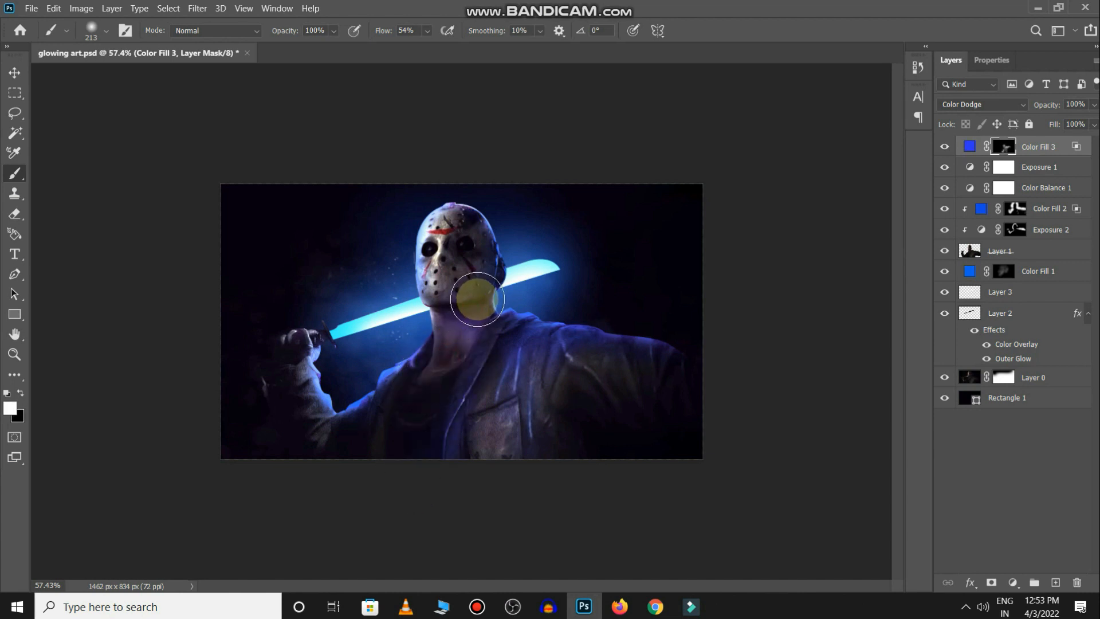
pyautogui.moveTo(454, 320)
pyautogui.mouseDown()
pyautogui.moveTo(423, 452)
pyautogui.moveTo(574, 373)
pyautogui.moveTo(618, 394)
pyautogui.moveTo(569, 388)
pyautogui.moveTo(626, 368)
pyautogui.moveTo(666, 415)
pyautogui.moveTo(664, 395)
pyautogui.mouseUp()
pyautogui.press('x')
pyautogui.press('x')
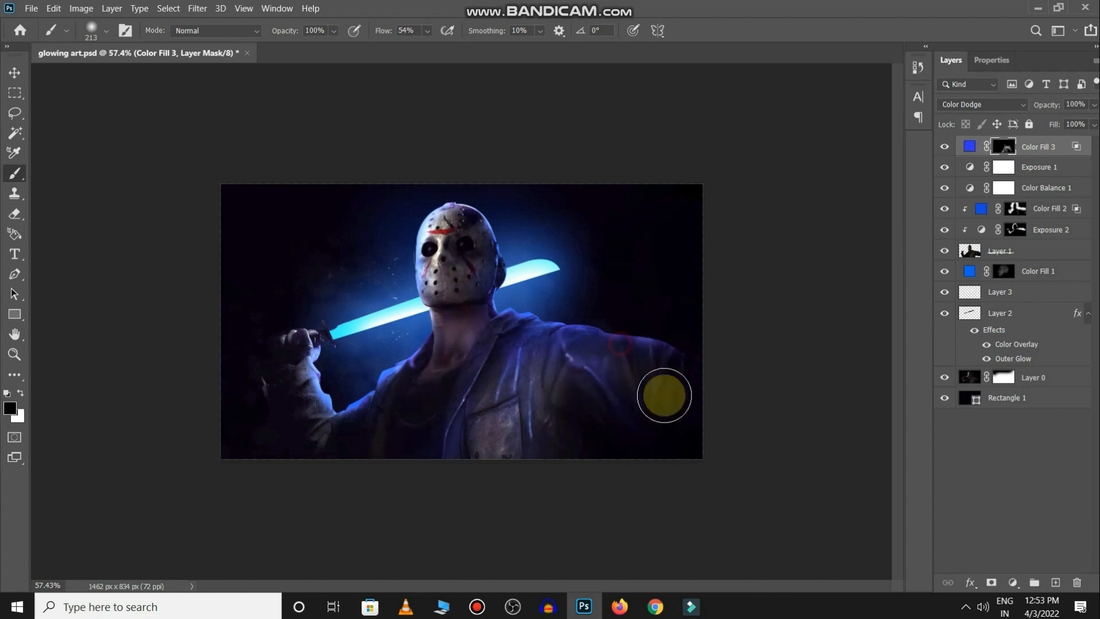
# - Refine the blue light on the jacket in the Color Fill 3 mask with white and a 308 px black brush, and save
pyautogui.click(944, 147)
pyautogui.press('x')
pyautogui.moveTo(584, 381); pyautogui.dragTo(600, 373)
pyautogui.press('x')
pyautogui.moveTo(609, 427)
pyautogui.mouseDown()
pyautogui.moveTo(586, 374)
pyautogui.moveTo(508, 383)
pyautogui.mouseUp()
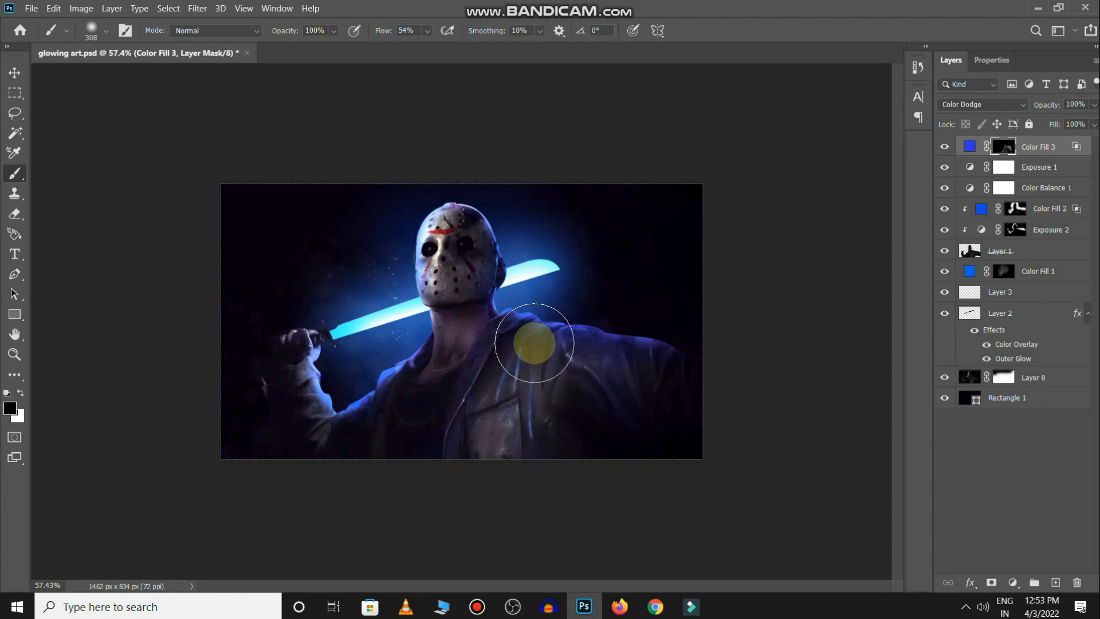
pyautogui.hotkey('ctrl', 's')
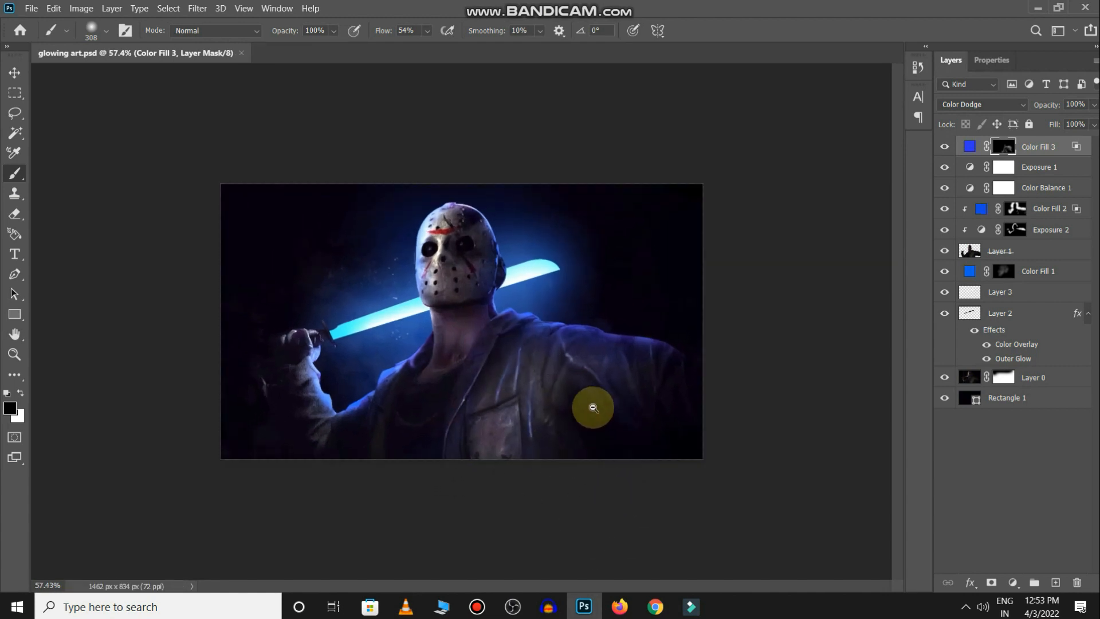
# - Stamp all visible layers into a new top layer and add an unclipped Hue/Saturation adjustment with hue -15 above it
pyautogui.click(598, 410)
pyautogui.press('v')
pyautogui.click(998, 452)
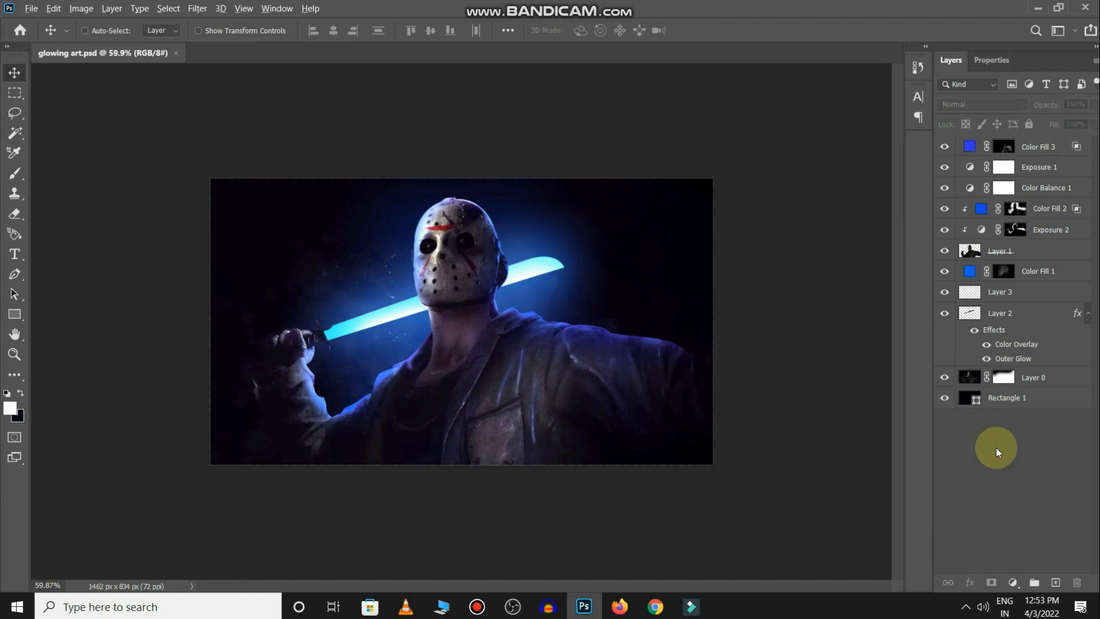
pyautogui.hotkey('ctrl', 'shift', 'alt', 'e')
pyautogui.click(1013, 582)
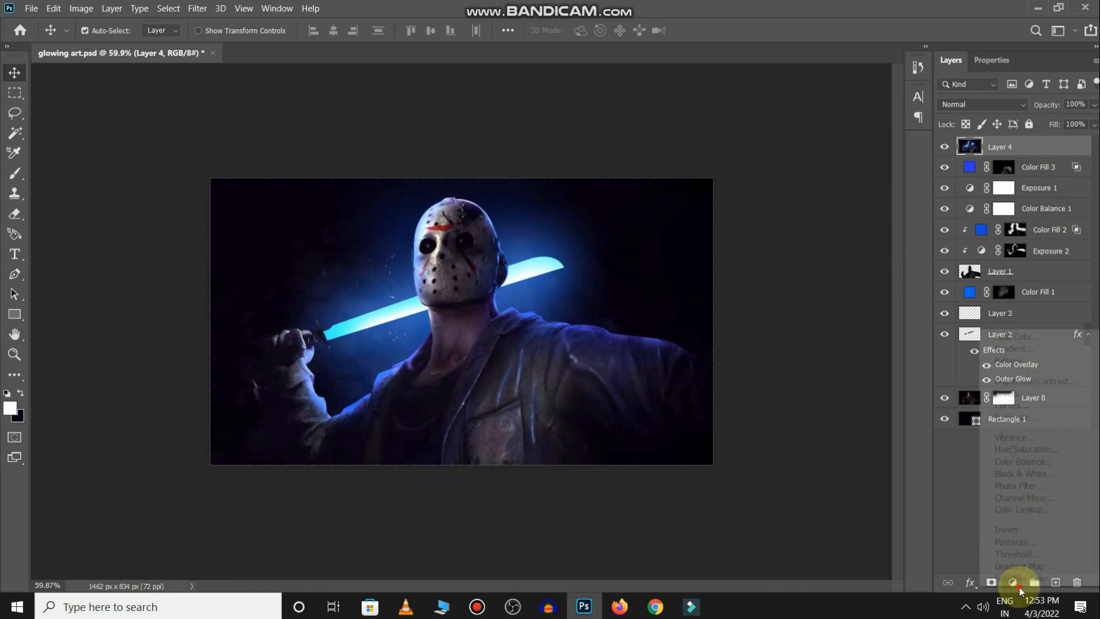
pyautogui.click(1019, 451)
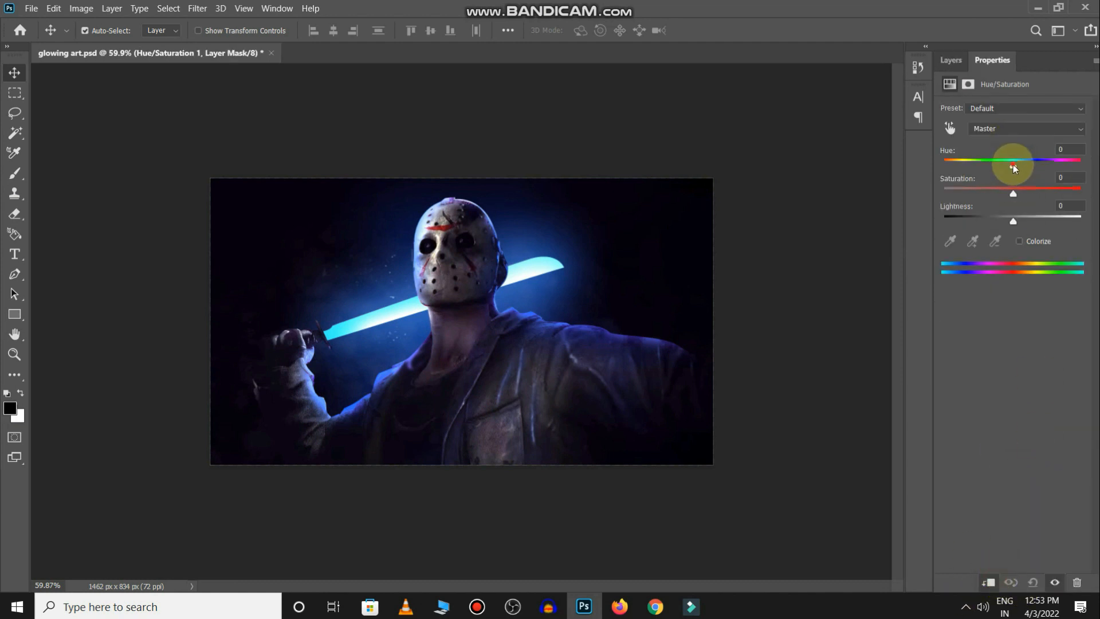
pyautogui.click(985, 579)
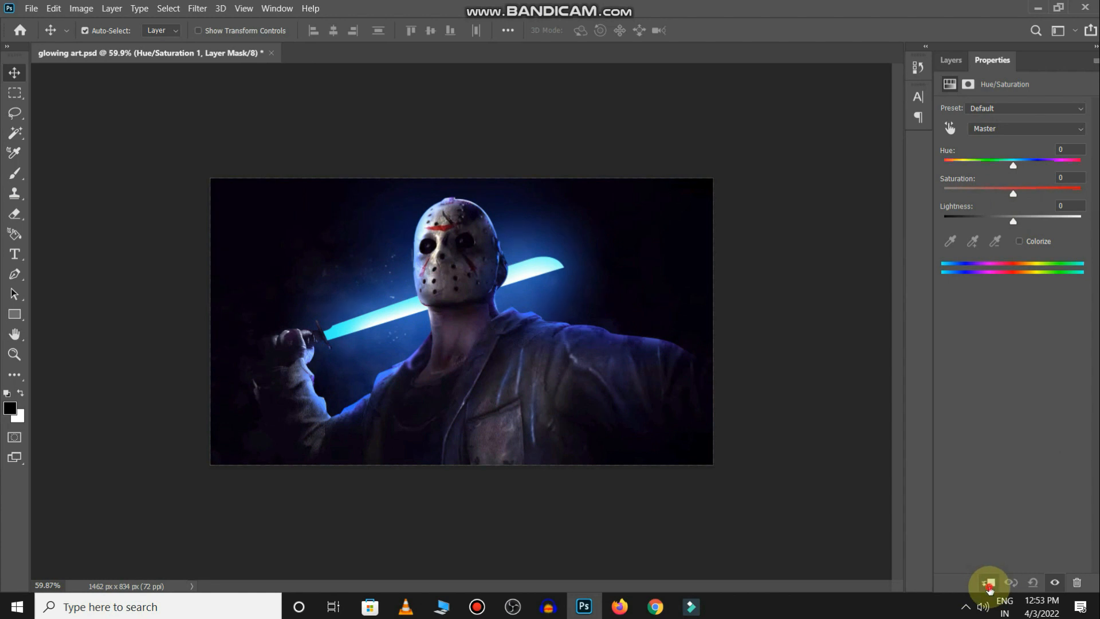
pyautogui.click(1012, 191)
pyautogui.moveTo(1014, 168); pyautogui.dragTo(1004, 172)
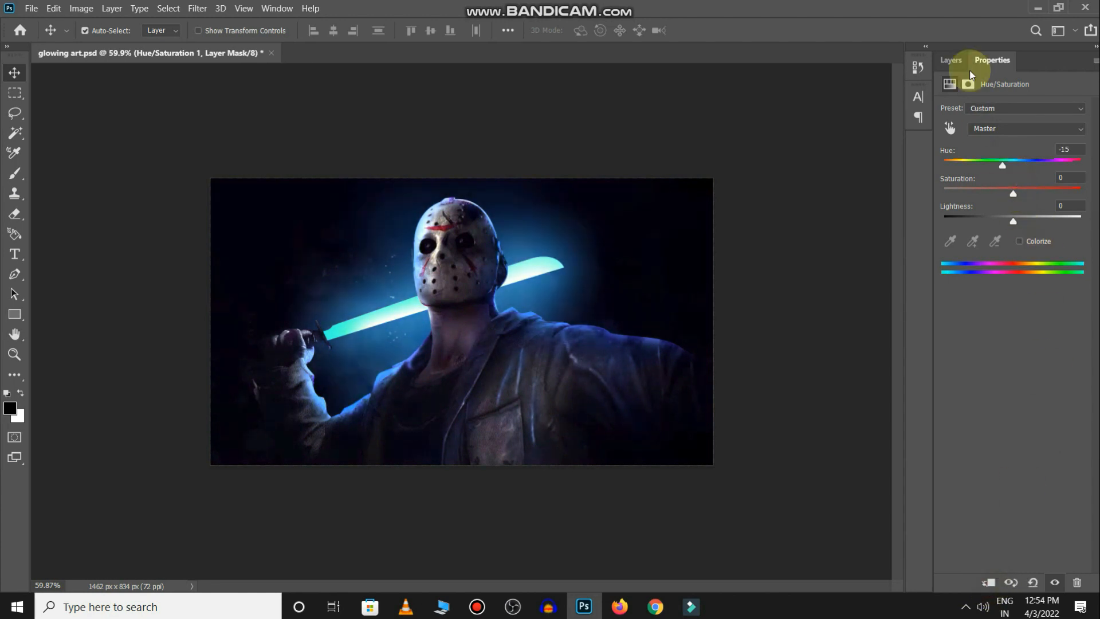
# - Convert the stamped Layer 4 and the Hue/Saturation 1 adjustment together into one smart object
pyautogui.click(949, 55)
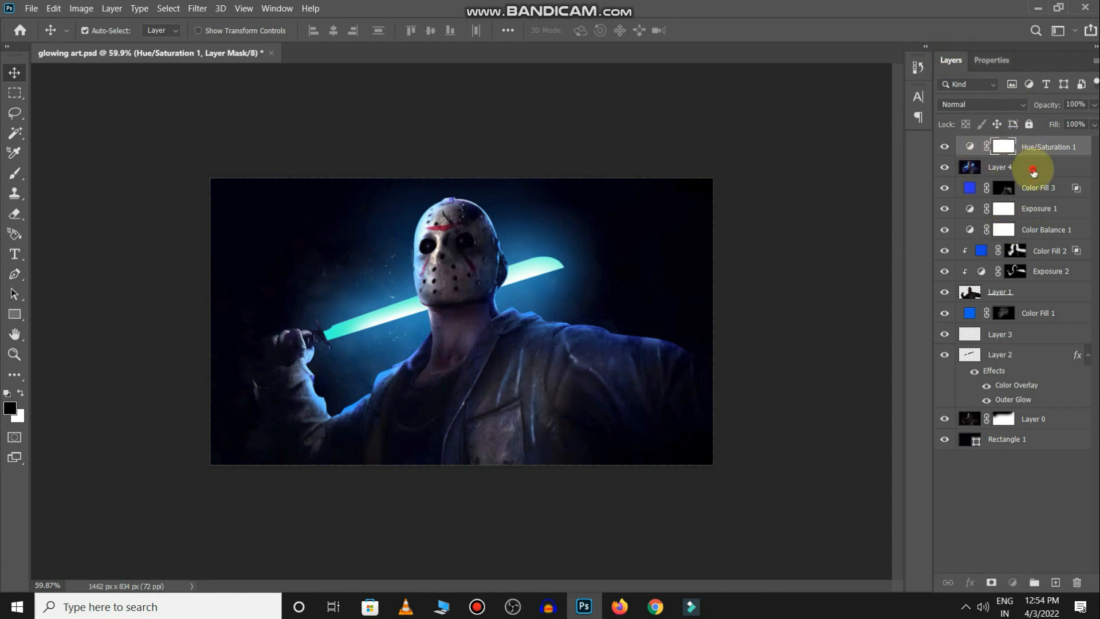
pyautogui.click(1033, 170)
pyautogui.keyDown('shift'); pyautogui.click(1036, 147); pyautogui.keyUp('shift')
pyautogui.rightClick(1034, 148)
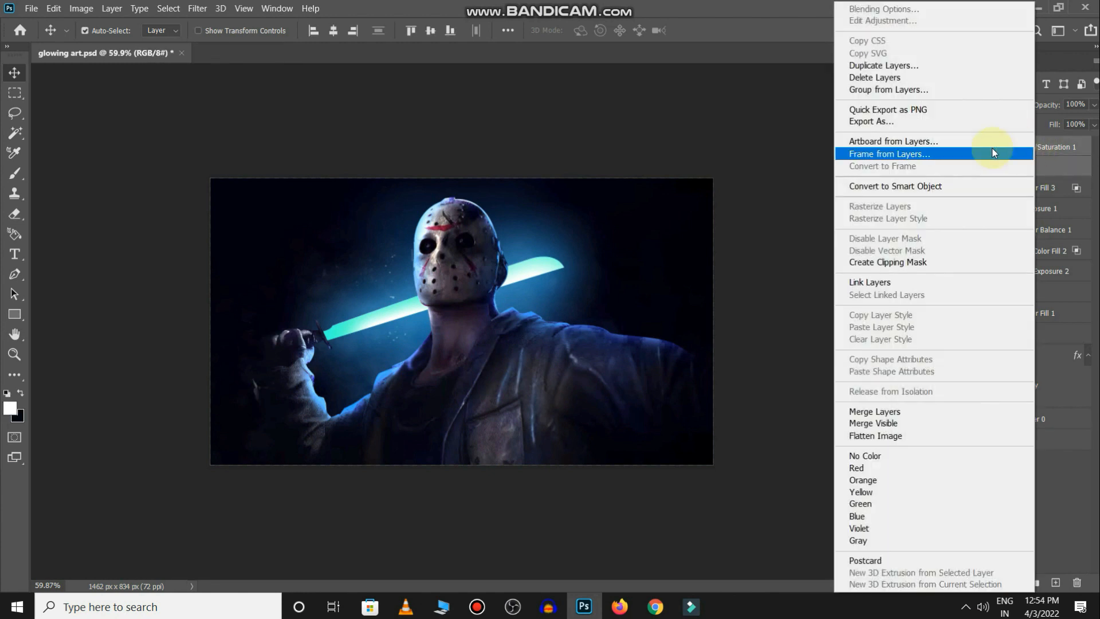
pyautogui.click(955, 187)
# - Apply the Camera Raw Filter to the smart object with adjusted Basic tones, sharpening 33 and noise reduction 26
pyautogui.click(197, 8)
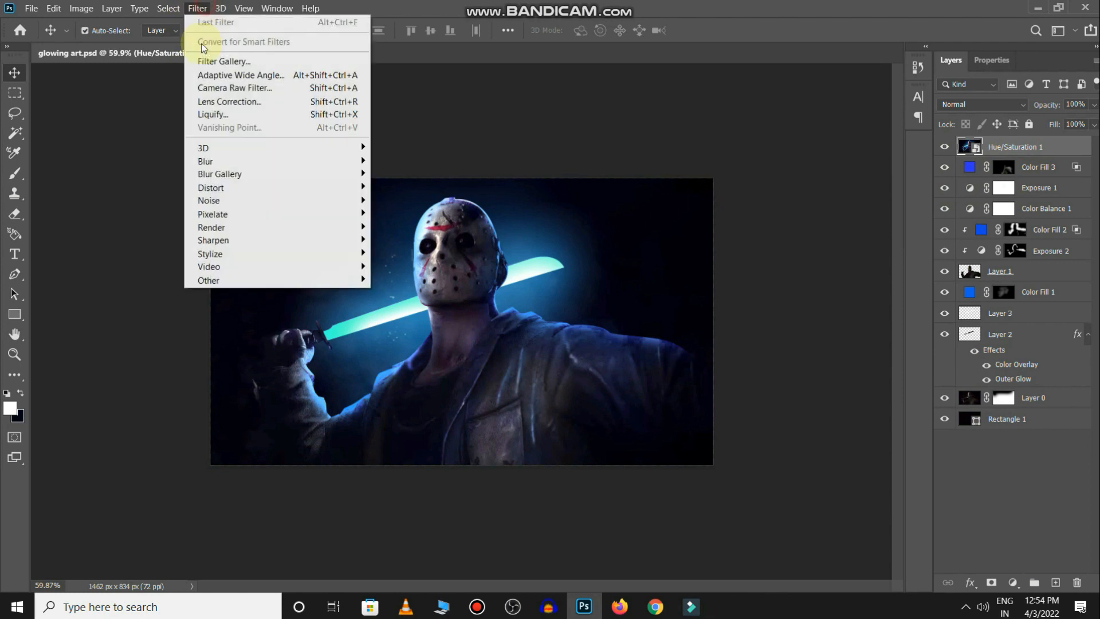
pyautogui.click(232, 87)
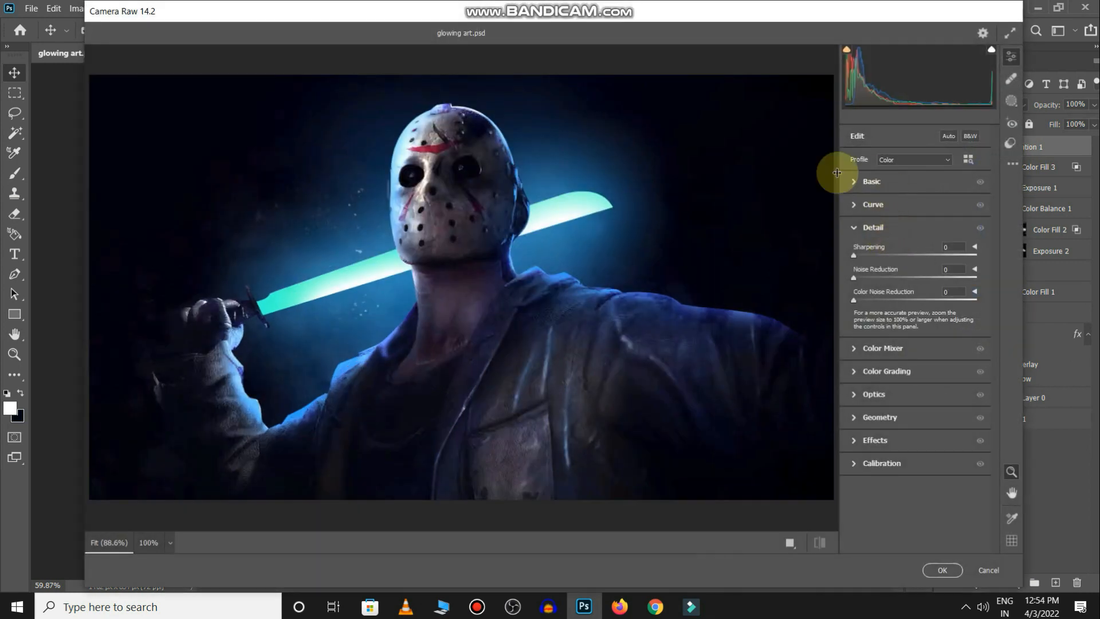
pyautogui.click(869, 181)
pyautogui.moveTo(910, 232)
pyautogui.mouseDown()
pyautogui.moveTo(933, 230)
pyautogui.moveTo(901, 229)
pyautogui.mouseUp()
pyautogui.click(899, 247)
pyautogui.moveTo(912, 272); pyautogui.dragTo(918, 423)
pyautogui.click(873, 514)
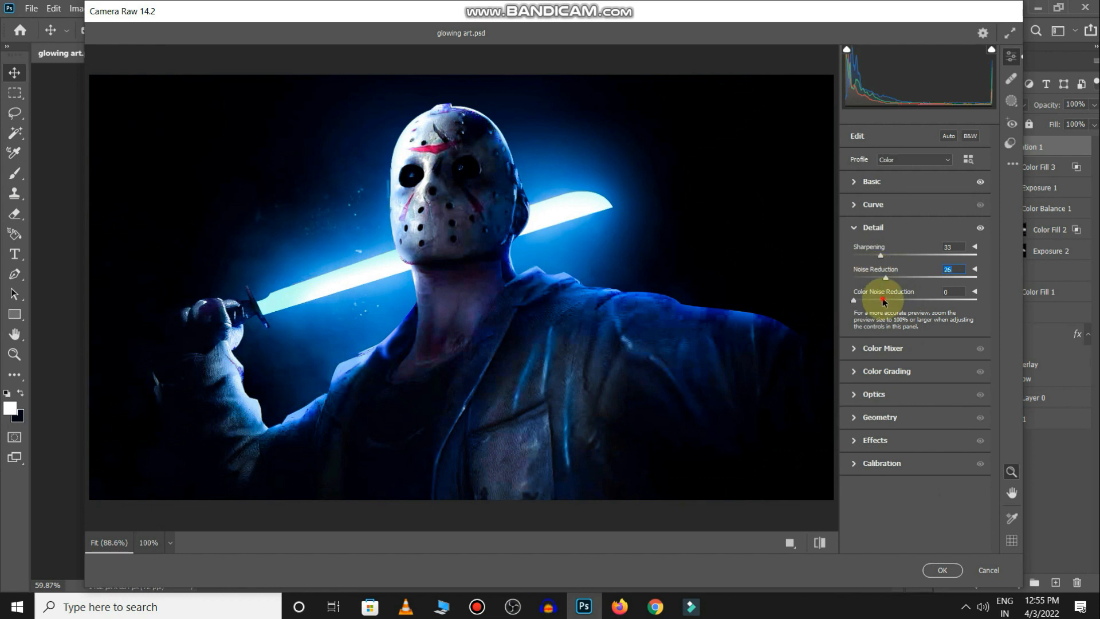
pyautogui.click(947, 570)
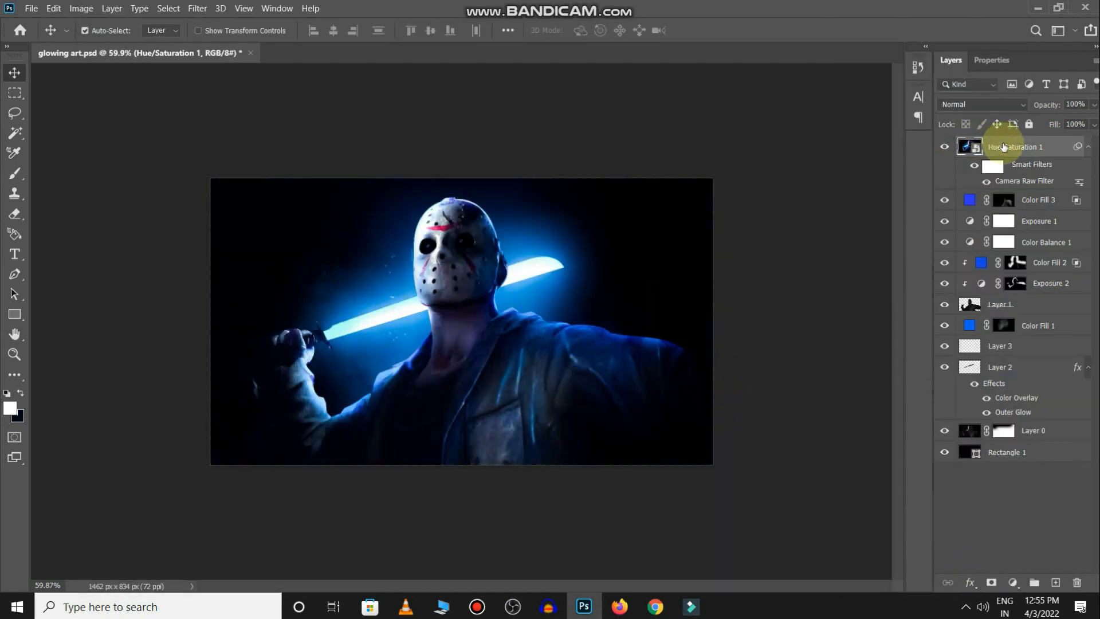
# - Add a Brightness/Contrast adjustment layer with brightness 35 and contrast -7
pyautogui.click(1013, 582)
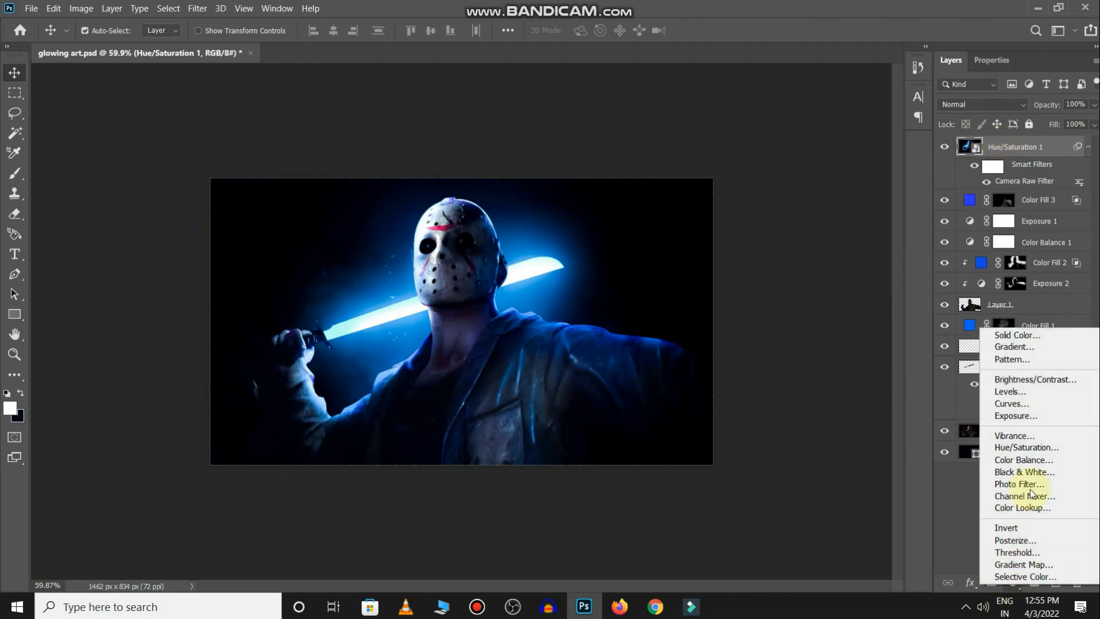
pyautogui.click(1030, 380)
pyautogui.moveTo(1012, 149); pyautogui.dragTo(1001, 172)
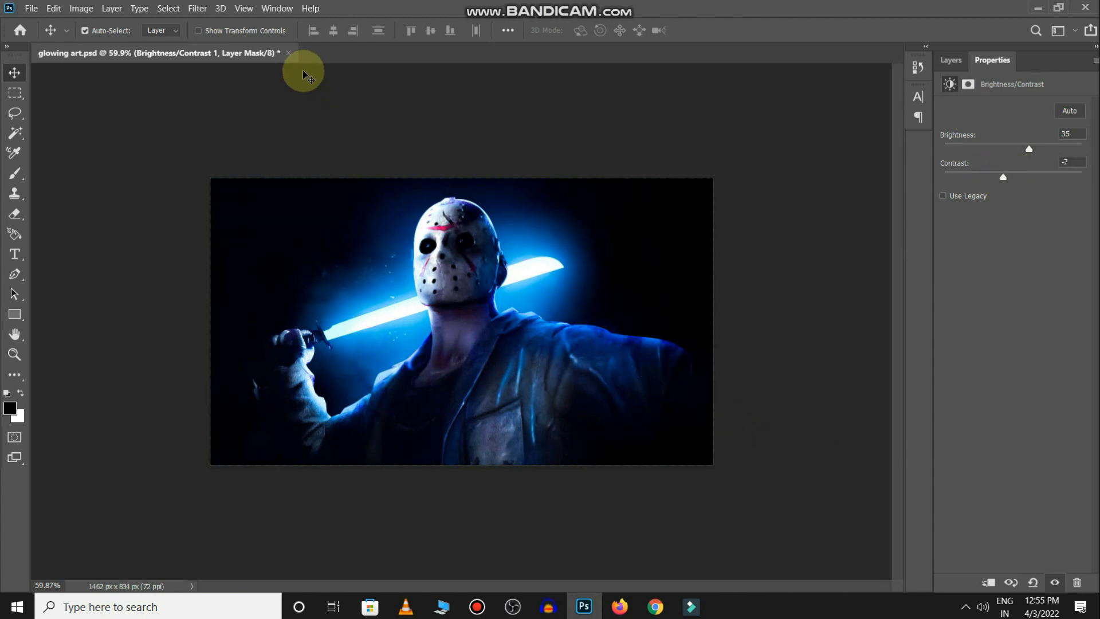
pyautogui.click(945, 62)
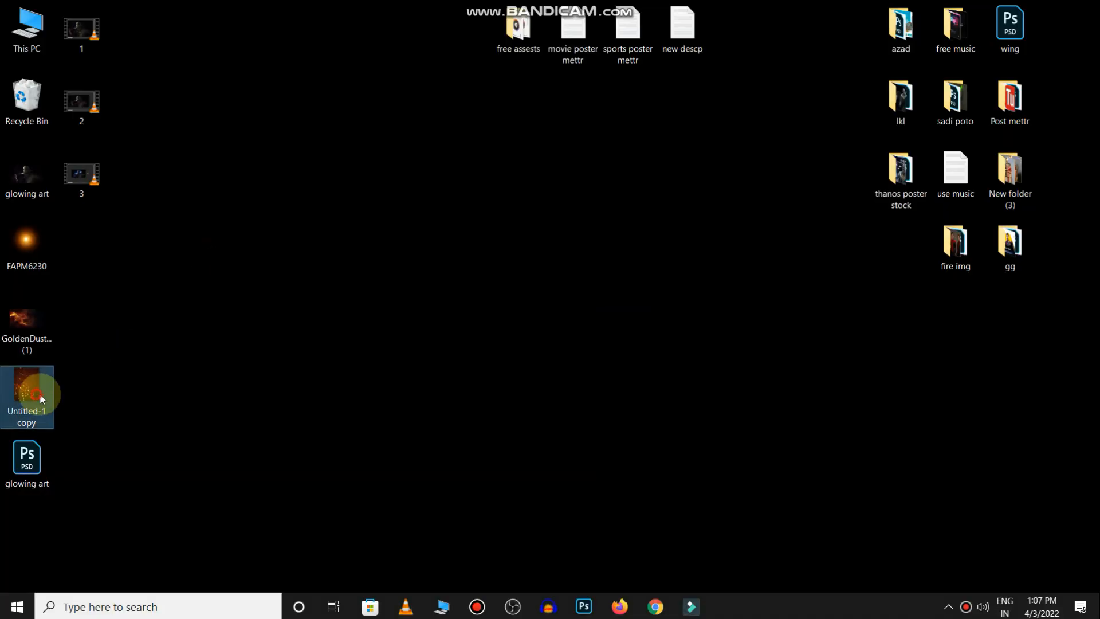
# - Place the desktop image Untitled-1 copy into the document, scaled to about 170% and centred over the figure
pyautogui.moveTo(39, 393); pyautogui.dragTo(506, 300)
pyautogui.moveTo(576, 320); pyautogui.dragTo(646, 319)
pyautogui.moveTo(559, 290); pyautogui.dragTo(537, 345)
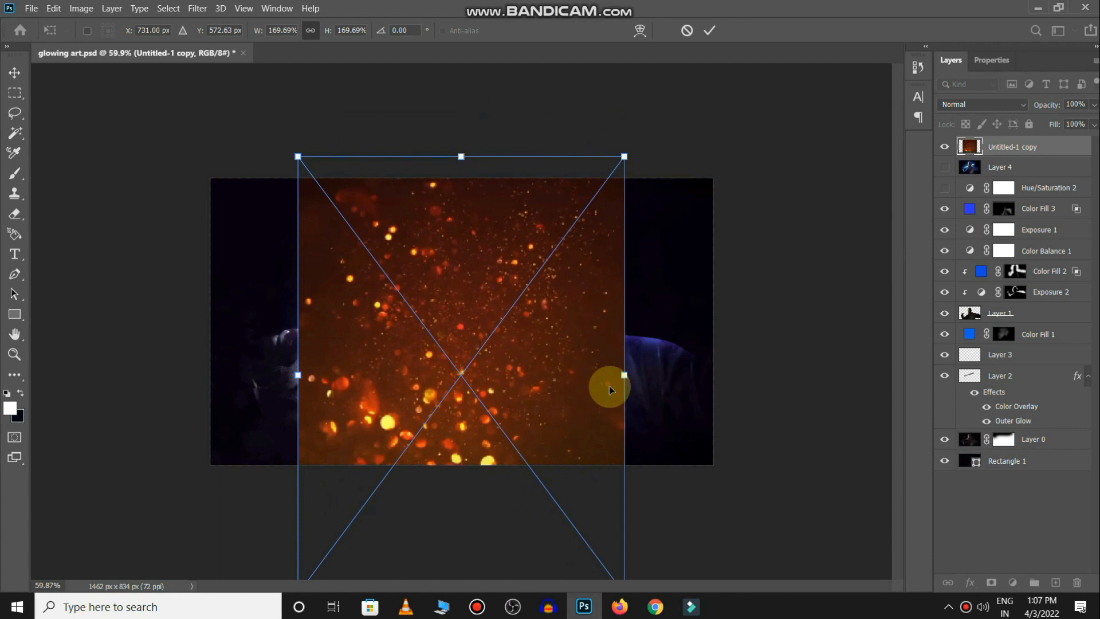
pyautogui.click(871, 261)
# - Set the spark image's blend mode to Screen and fade it out of the dark underlying areas with Blend If
pyautogui.click(994, 103)
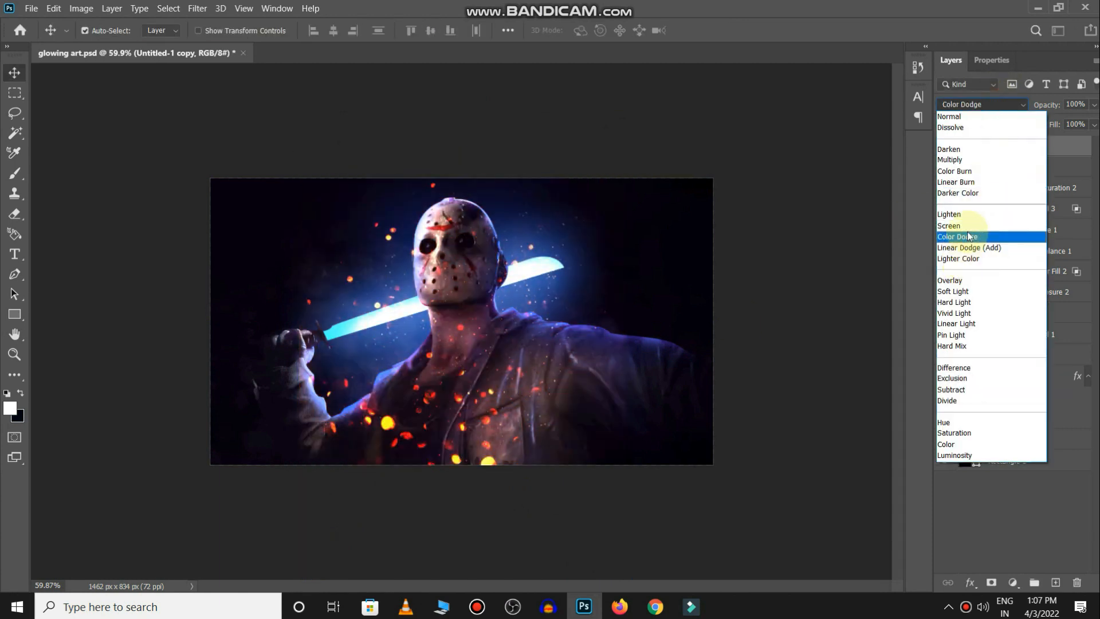
pyautogui.click(962, 226)
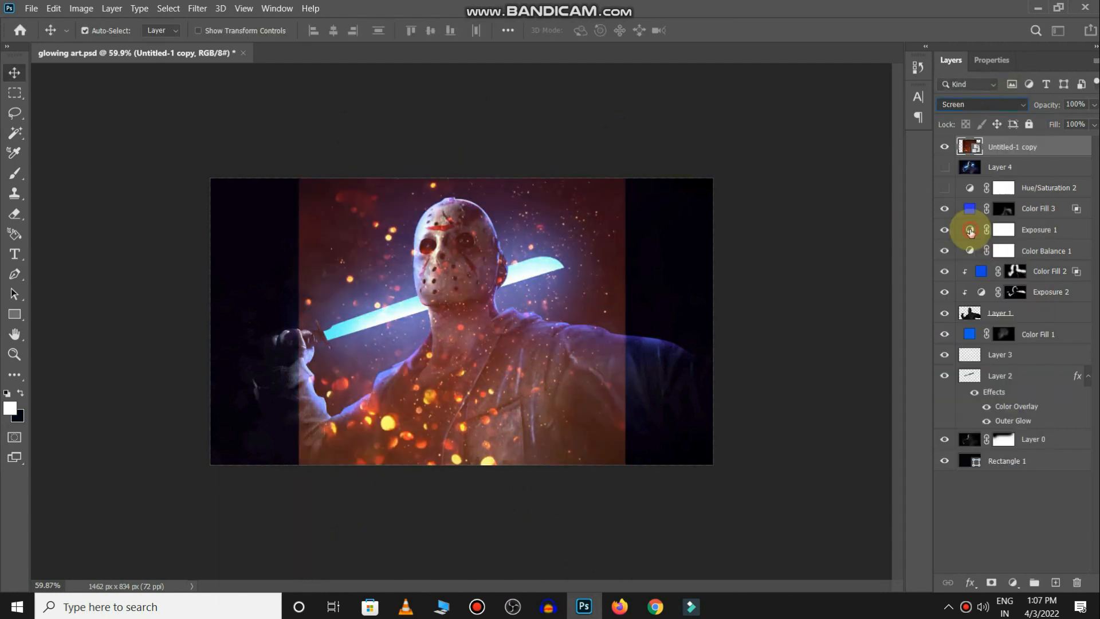
pyautogui.doubleClick(1054, 146)
pyautogui.moveTo(509, 100); pyautogui.dragTo(771, 69)
pyautogui.moveTo(892, 369); pyautogui.dragTo(958, 357)
pyautogui.press('Return')
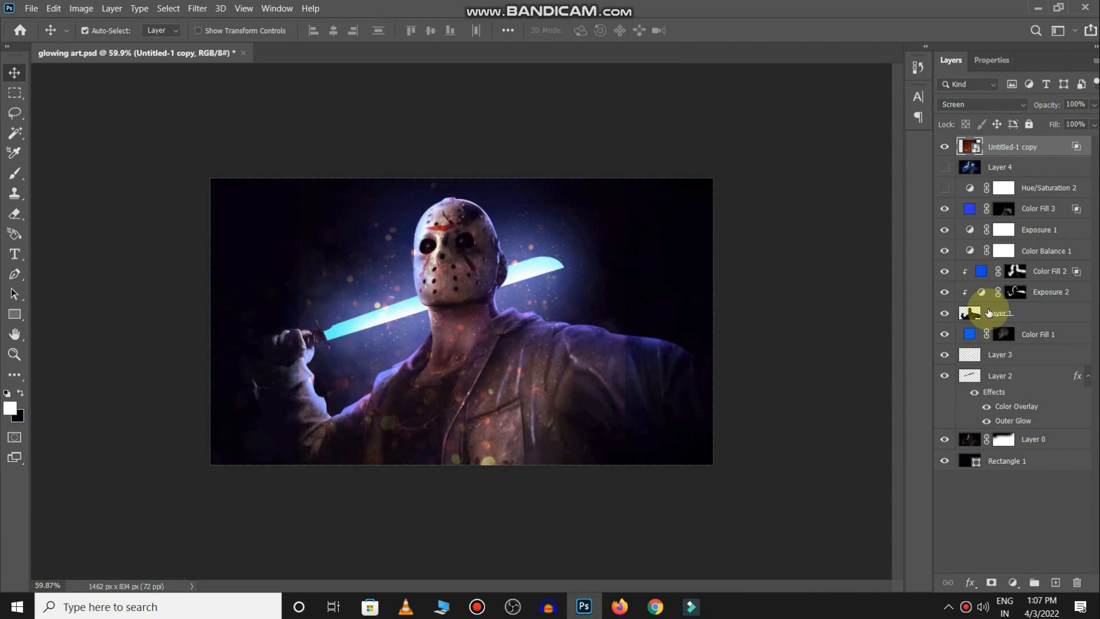
# - Add a Hue/Saturation adjustment clipped to the spark image and set its hue to +177
pyautogui.click(1013, 582)
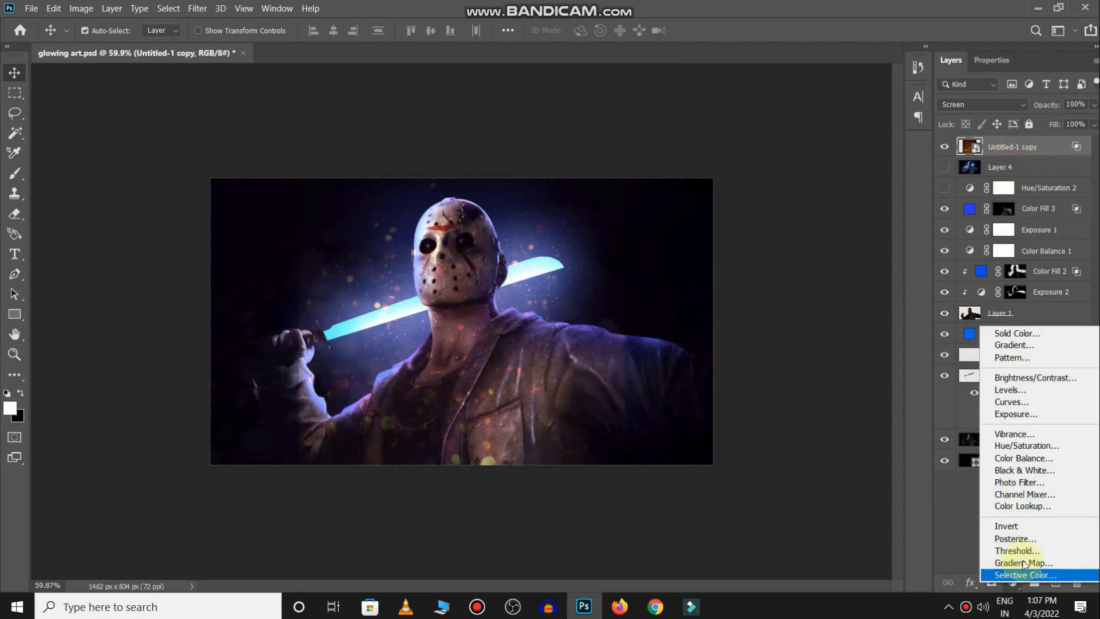
pyautogui.click(1021, 446)
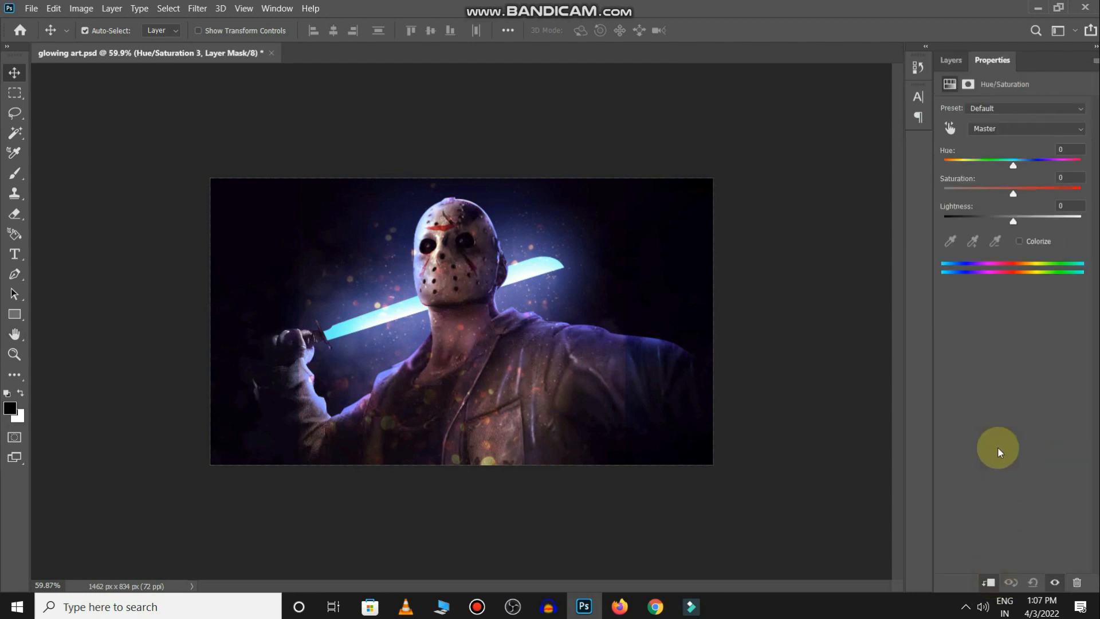
pyautogui.moveTo(1022, 163); pyautogui.dragTo(1041, 162)
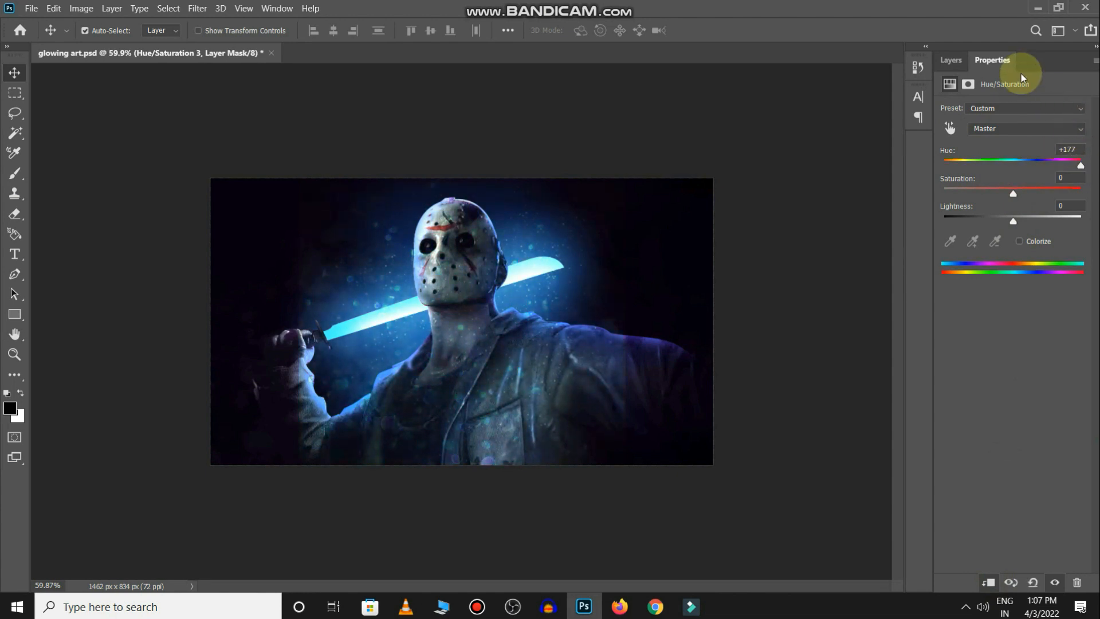
# - Invert the Hue/Saturation 3 mask back to white and add a layer mask to the spark image
pyautogui.click(951, 60)
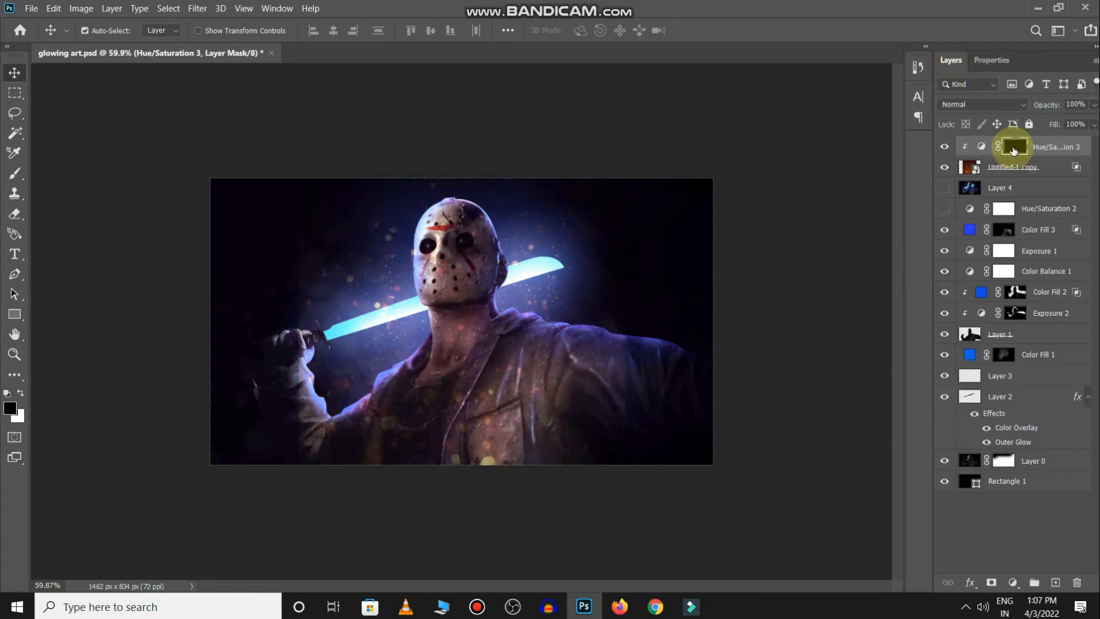
pyautogui.hotkey('ctrl', 'i')
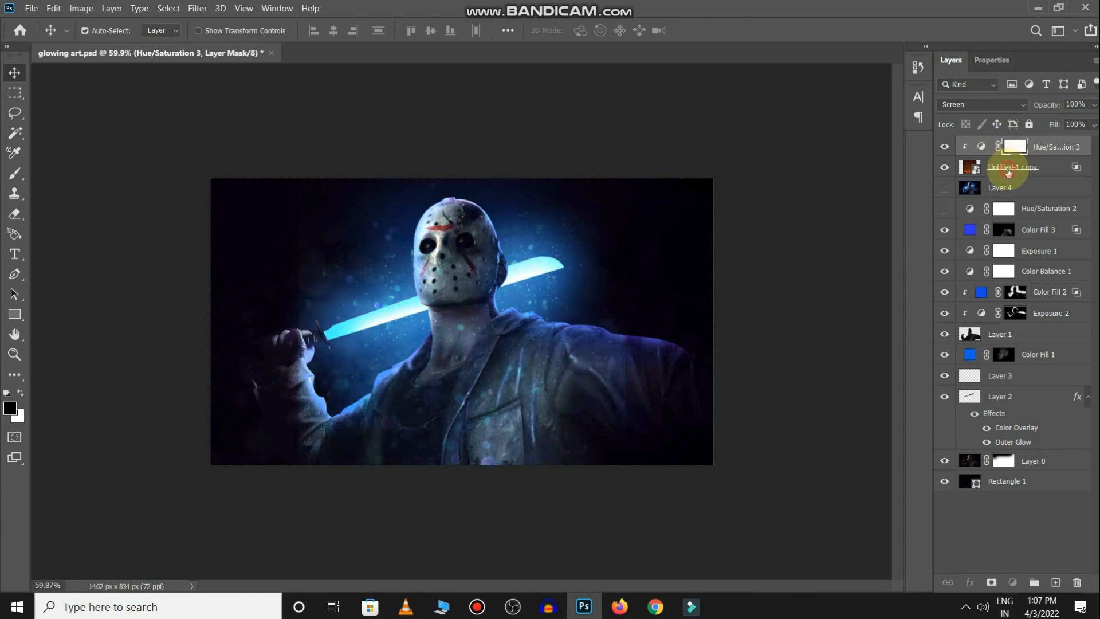
pyautogui.click(1008, 172)
pyautogui.click(991, 582)
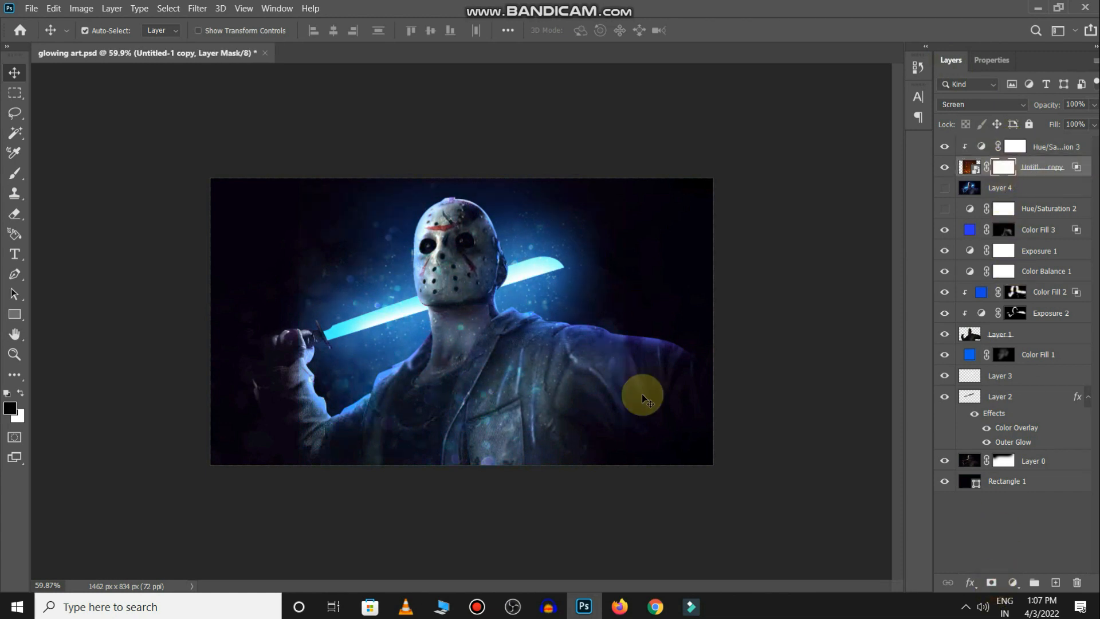
# - Paint black on the spark image's mask across the lower jacket with a soft brush at 52% flow
pyautogui.press('b')
pyautogui.moveTo(412, 378)
pyautogui.mouseDown()
pyautogui.moveTo(388, 380)
pyautogui.moveTo(404, 451)
pyautogui.mouseUp()
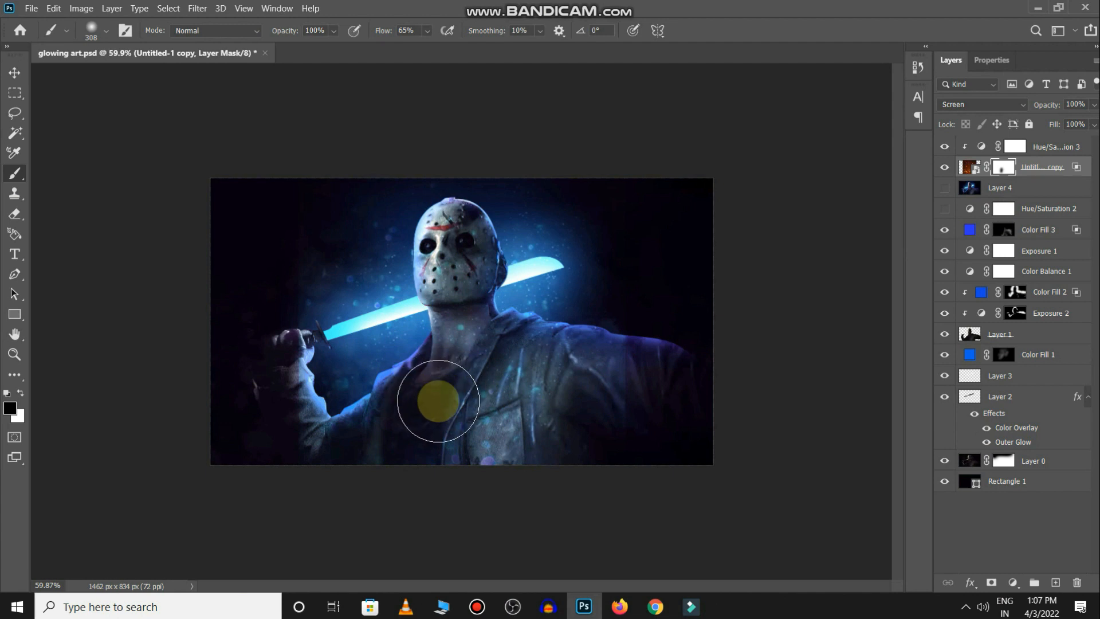
pyautogui.hotkey('ctrl', 'z')
pyautogui.keyDown('alt'); pyautogui.rightClick(459, 373); pyautogui.keyUp('alt')
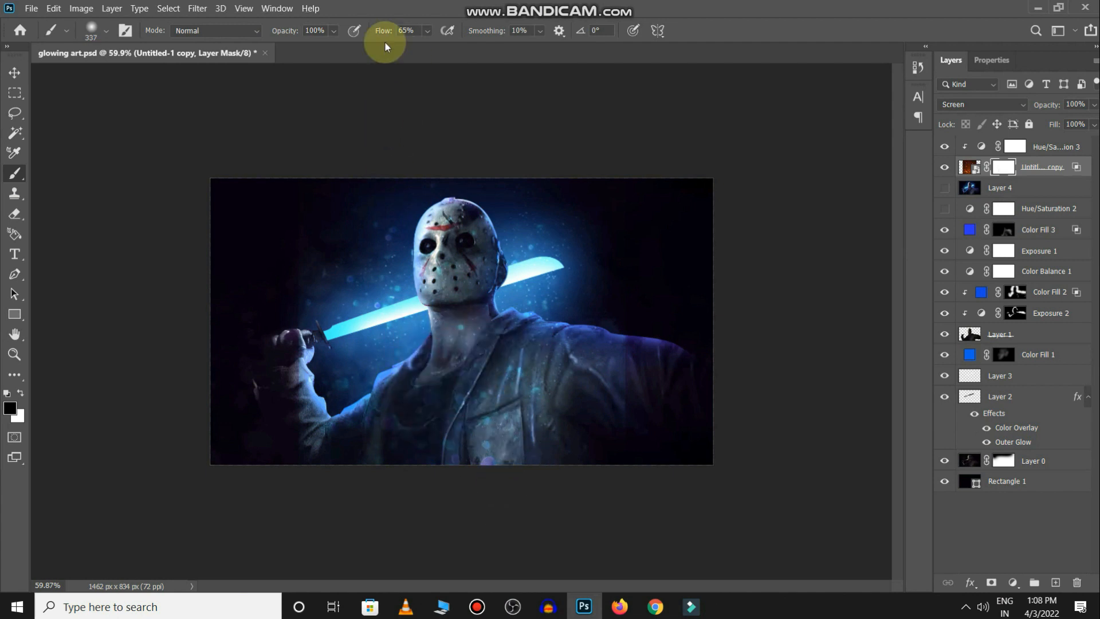
pyautogui.moveTo(368, 35); pyautogui.dragTo(367, 34)
pyautogui.keyDown('alt'); pyautogui.rightClick(480, 431); pyautogui.keyUp('alt')
pyautogui.moveTo(493, 433)
pyautogui.mouseDown()
pyautogui.moveTo(430, 453)
pyautogui.moveTo(561, 463)
pyautogui.moveTo(435, 479)
pyautogui.moveTo(420, 463)
pyautogui.moveTo(527, 397)
pyautogui.moveTo(477, 505)
pyautogui.moveTo(393, 484)
pyautogui.moveTo(609, 415)
pyautogui.mouseUp()
# - Refine the spark image's mask with a soft brush of about 252 px to hide the sparks over the face, neck and chest
pyautogui.press('x')
pyautogui.click(391, 484)
pyautogui.keyDown('alt'); pyautogui.rightClick(543, 289); pyautogui.keyUp('alt')
pyautogui.moveTo(452, 237)
pyautogui.mouseDown()
pyautogui.moveTo(458, 277)
pyautogui.moveTo(451, 250)
pyautogui.moveTo(439, 339)
pyautogui.moveTo(469, 312)
pyautogui.moveTo(444, 340)
pyautogui.moveTo(424, 395)
pyautogui.moveTo(462, 424)
pyautogui.mouseUp()
pyautogui.press('x')
pyautogui.keyDown('alt'); pyautogui.rightClick(457, 327); pyautogui.keyUp('alt')
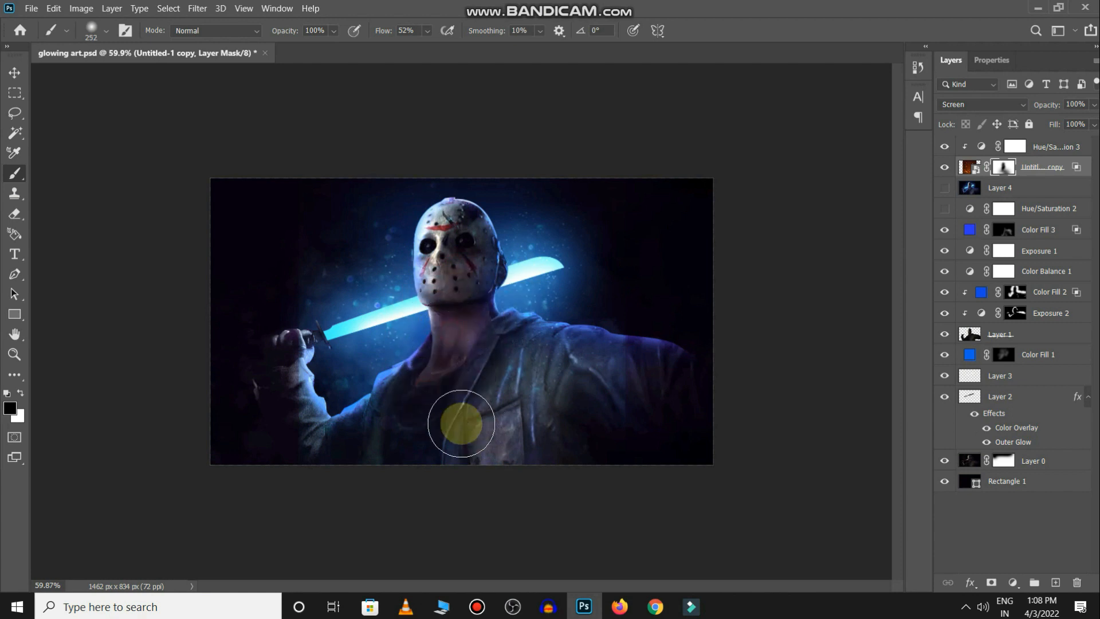
pyautogui.moveTo(457, 232)
pyautogui.mouseDown()
pyautogui.moveTo(444, 298)
pyautogui.moveTo(483, 252)
pyautogui.moveTo(466, 283)
pyautogui.moveTo(550, 297)
pyautogui.moveTo(594, 379)
pyautogui.moveTo(443, 415)
pyautogui.moveTo(489, 495)
pyautogui.moveTo(506, 381)
pyautogui.moveTo(479, 410)
pyautogui.moveTo(516, 391)
pyautogui.mouseUp()
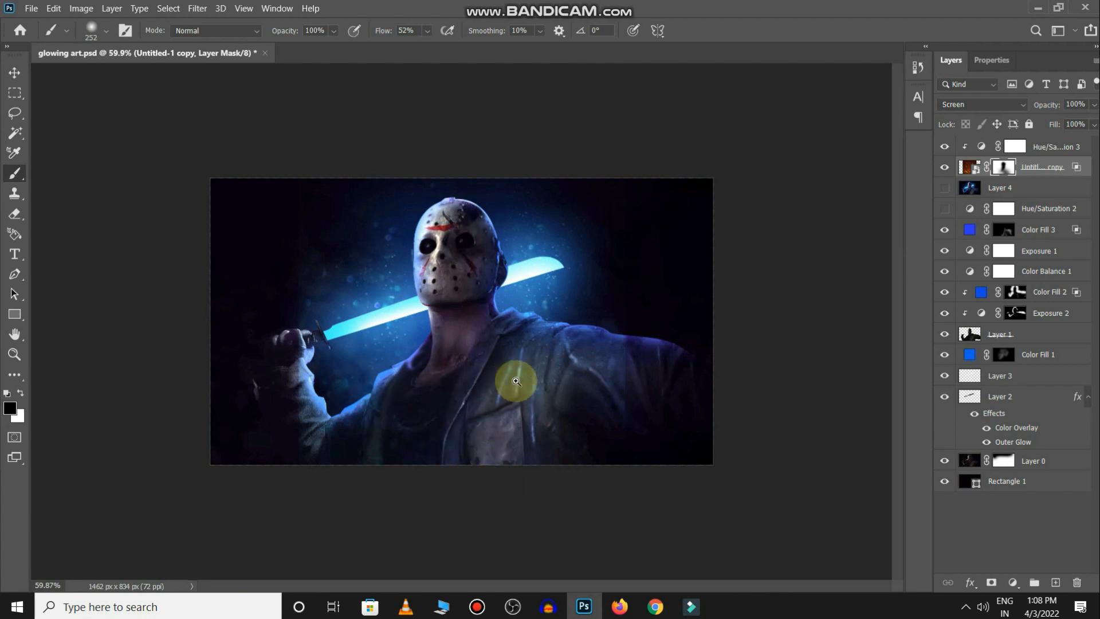
# - Mask out the sparks over the raised arm and across the jacket to the opposite shoulder
pyautogui.scroll(-2, 498, 380)
pyautogui.moveTo(312, 331)
pyautogui.mouseDown()
pyautogui.moveTo(318, 309)
pyautogui.moveTo(283, 391)
pyautogui.moveTo(295, 349)
pyautogui.moveTo(314, 450)
pyautogui.moveTo(309, 402)
pyautogui.mouseUp()
pyautogui.click(515, 385)
pyautogui.moveTo(515, 385)
pyautogui.mouseDown()
pyautogui.moveTo(622, 293)
pyautogui.moveTo(609, 408)
pyautogui.moveTo(598, 390)
pyautogui.moveTo(589, 411)
pyautogui.moveTo(628, 208)
pyautogui.moveTo(612, 352)
pyautogui.mouseUp()
pyautogui.scroll(6, 602, 357)
pyautogui.scroll(-5, 593, 358)
# - Save the document, swap the foreground colour to white and deselect all layers with the Move tool active
pyautogui.hotkey('ctrl', 's')
pyautogui.press('x')
pyautogui.press('v')
pyautogui.click(730, 379)
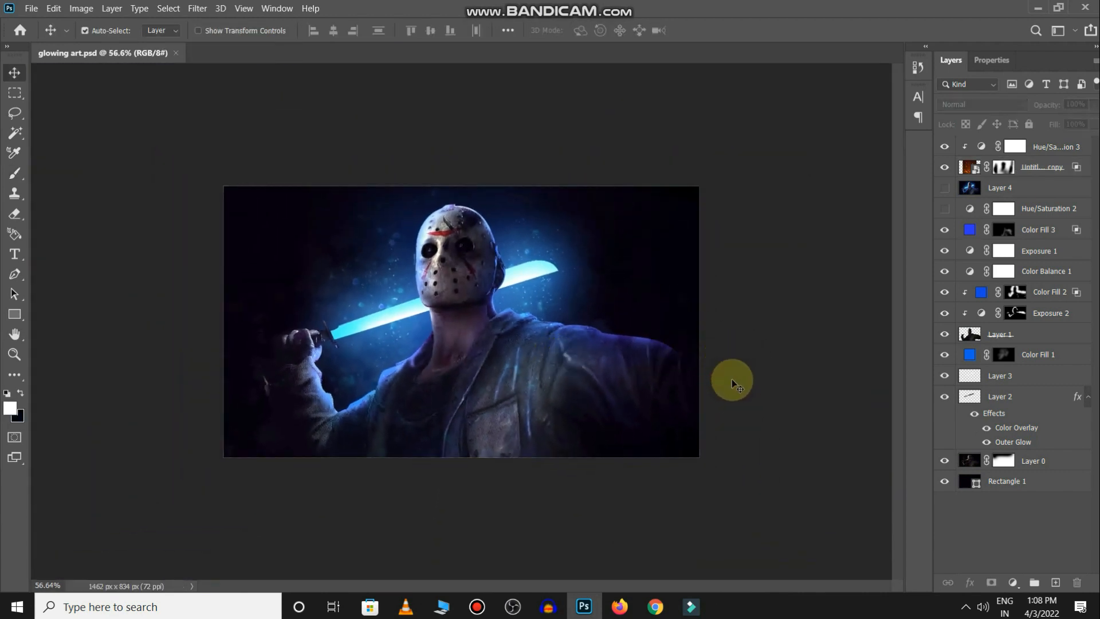